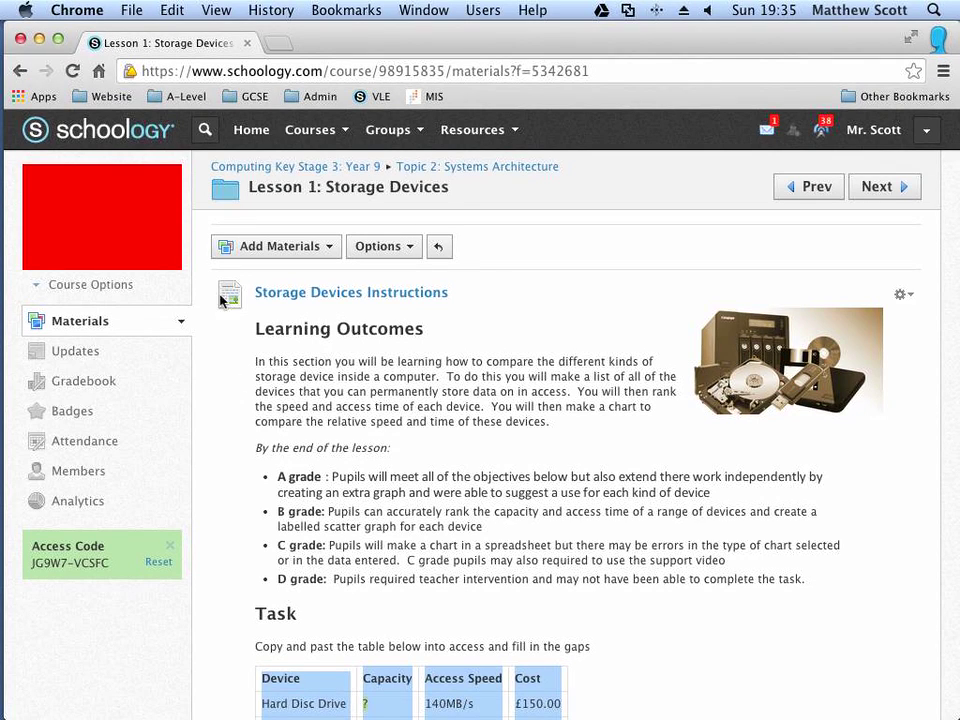
# Reload the lesson page and highlight the make-a-chart instruction and the Extension task sentence
pyautogui.click(84, 80)
pyautogui.scroll(-5, 364, 540)
pyautogui.scroll(-2, 364, 540)
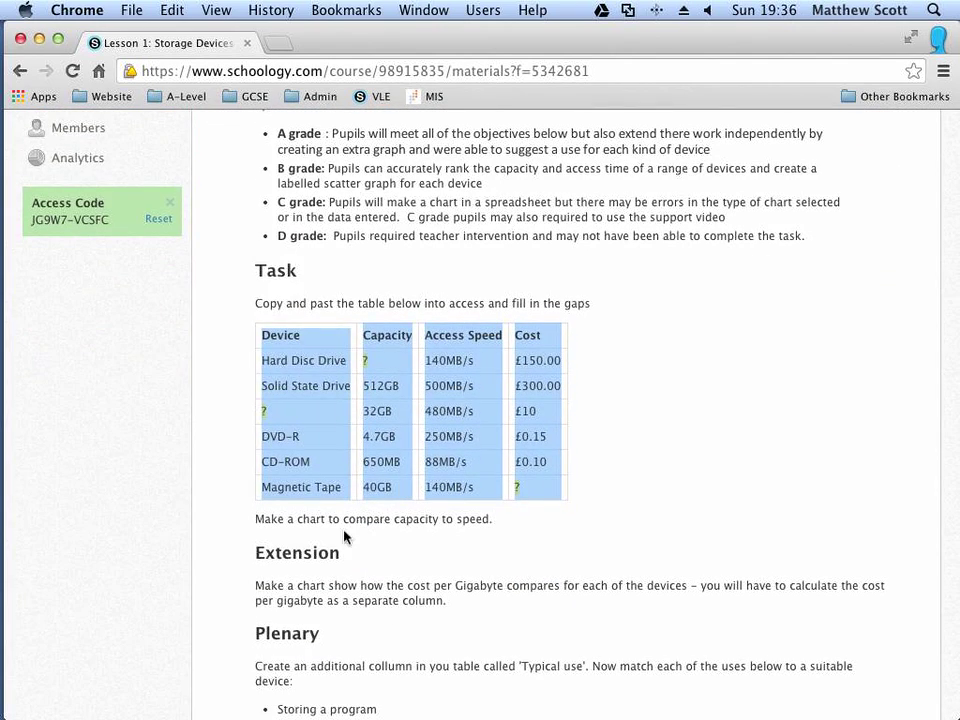
pyautogui.click(258, 520)
pyautogui.moveTo(258, 520); pyautogui.dragTo(513, 519)
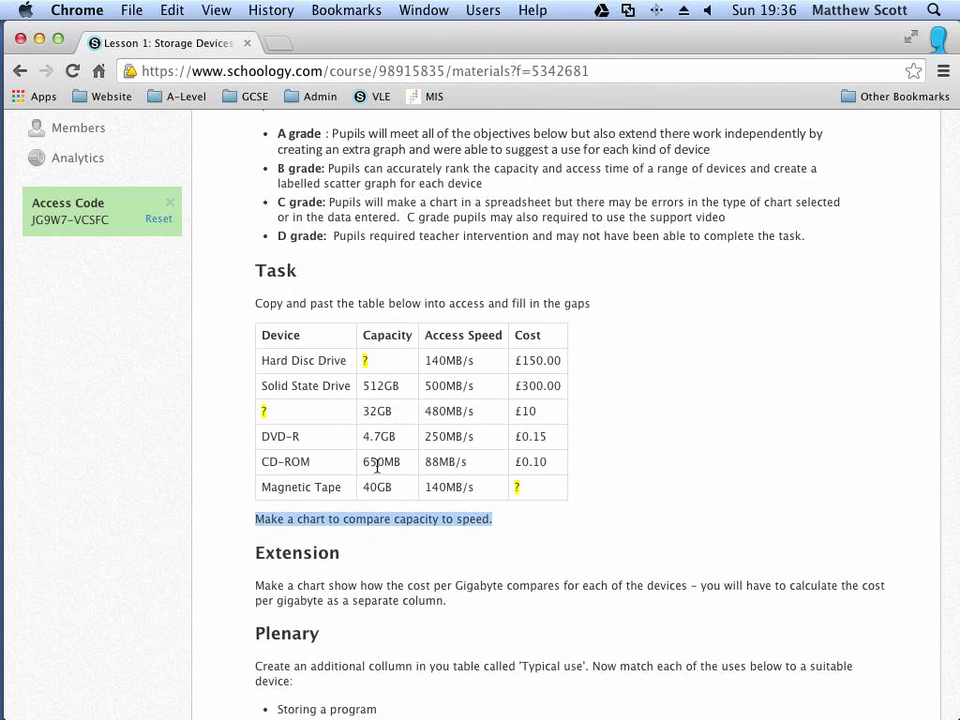
pyautogui.scroll(-1, 521, 533)
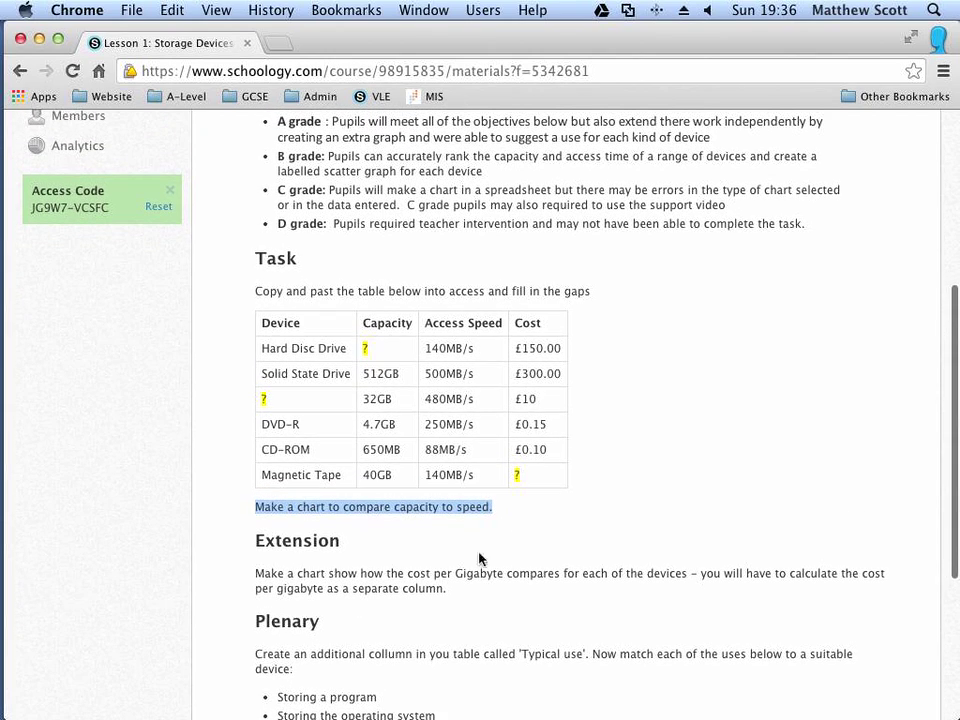
pyautogui.scroll(3, 425, 511)
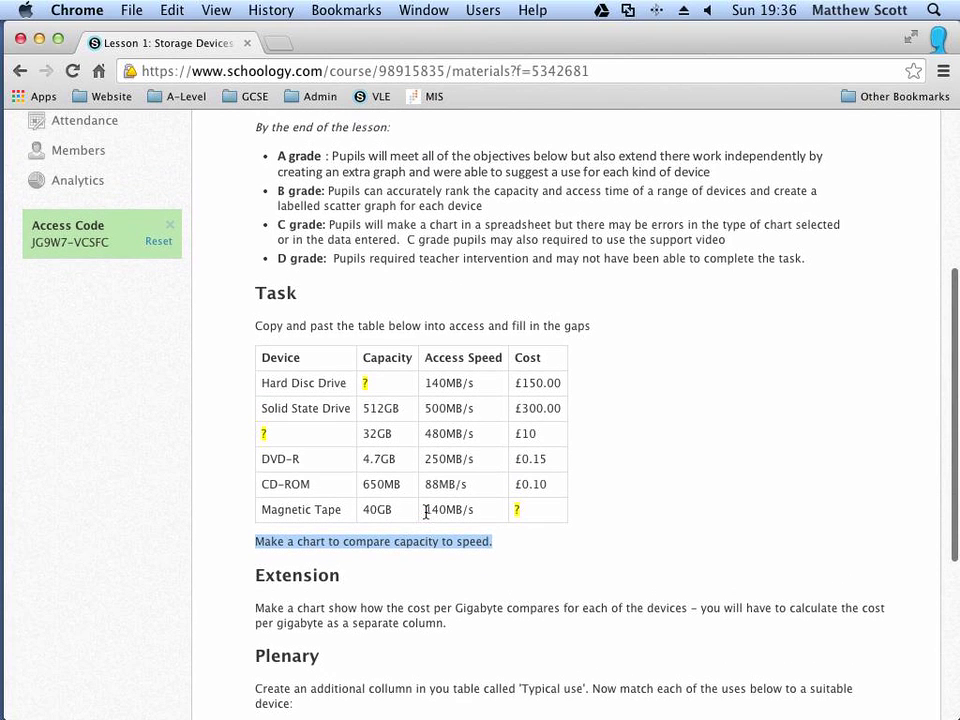
pyautogui.moveTo(287, 607); pyautogui.dragTo(703, 634)
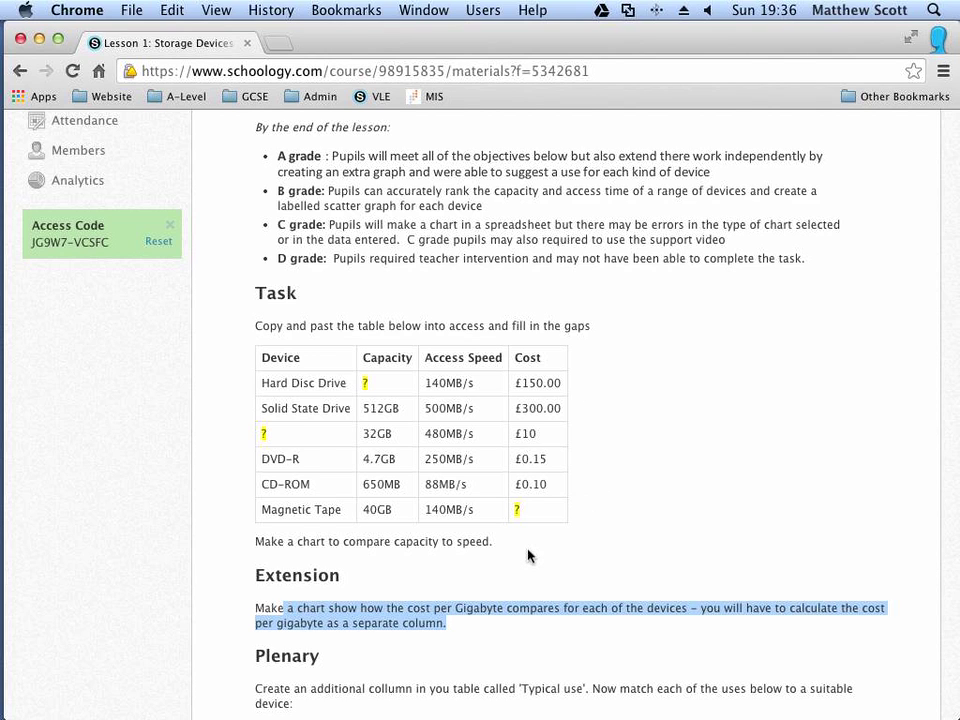
pyautogui.scroll(1, 529, 555)
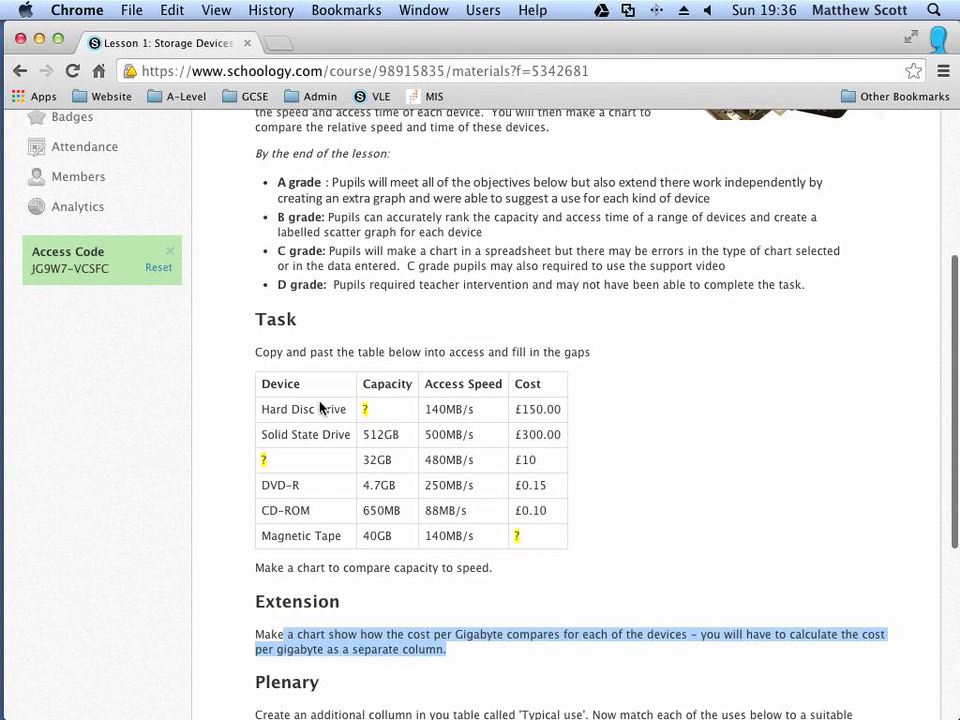
# Select the storage device table from the Device header down to Magnetic Tape's cost
pyautogui.moveTo(261, 383); pyautogui.dragTo(586, 546)
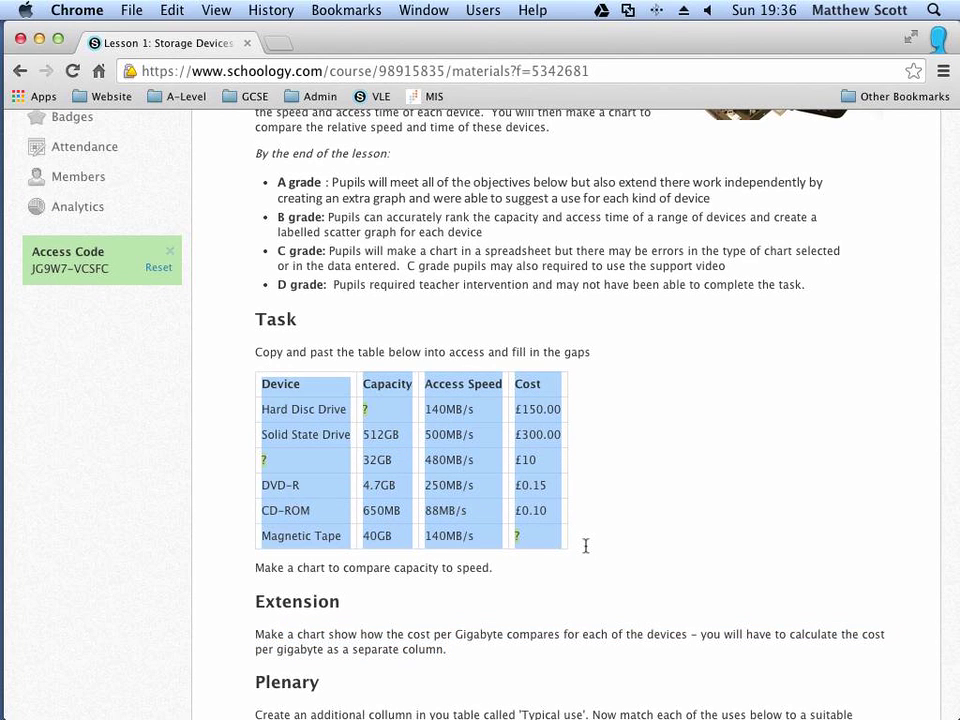
pyautogui.click(583, 519)
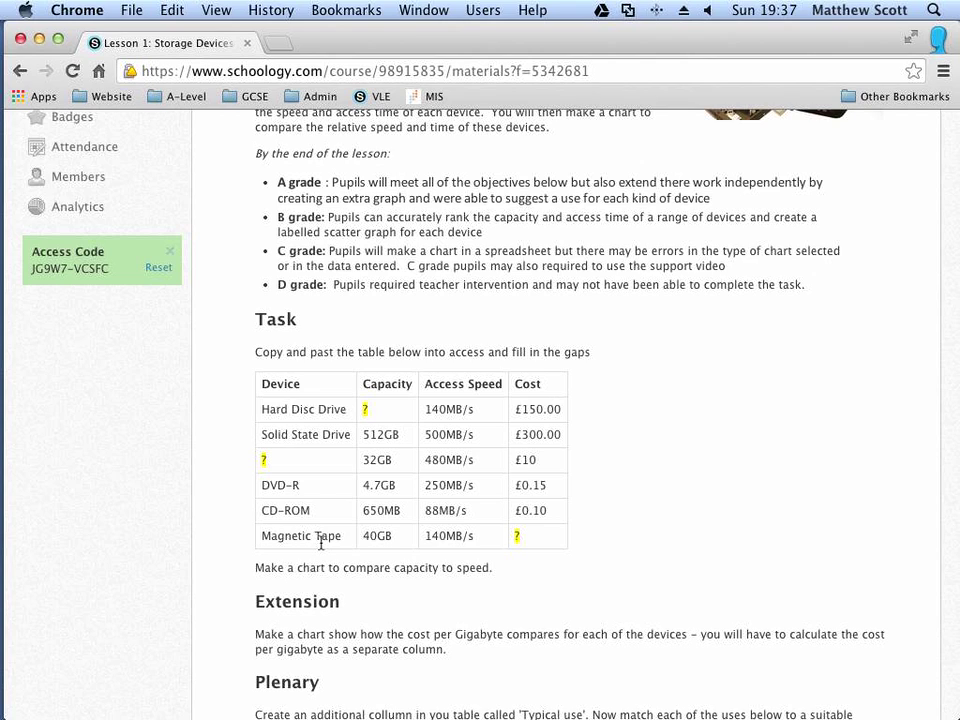
pyautogui.click(265, 382)
pyautogui.moveTo(265, 382); pyautogui.dragTo(565, 553)
pyautogui.press('super+c')
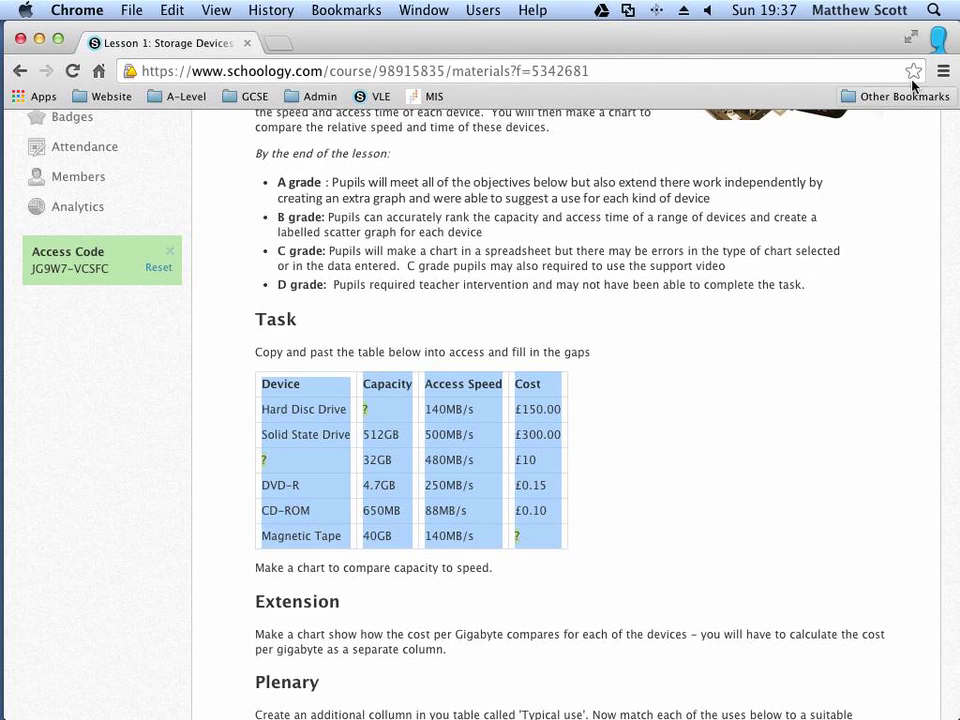
pyautogui.click(939, 42)
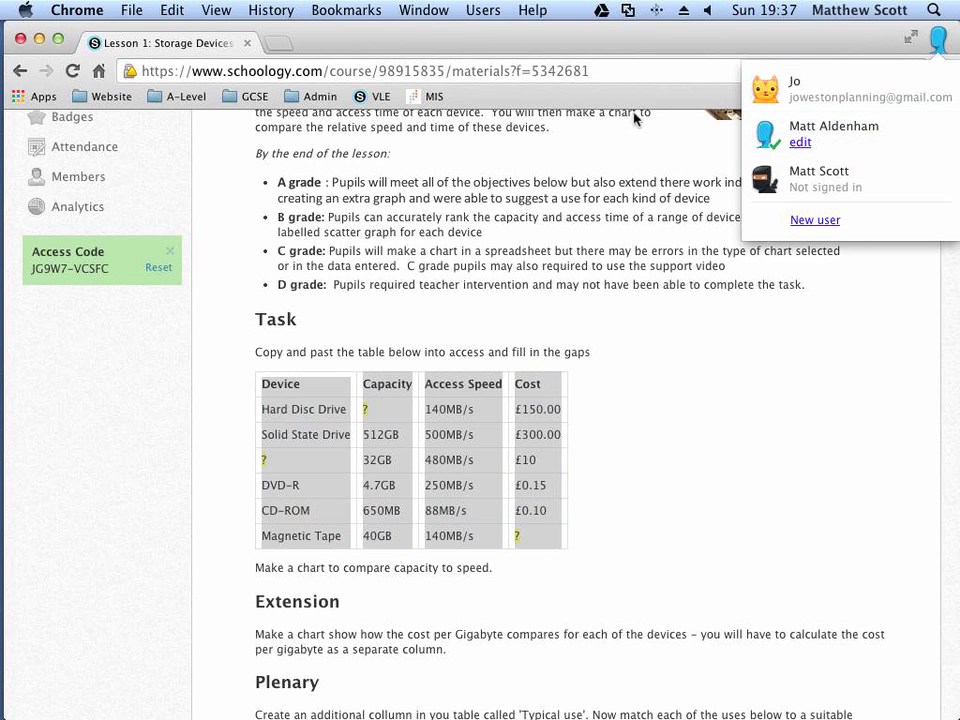
pyautogui.click(567, 42)
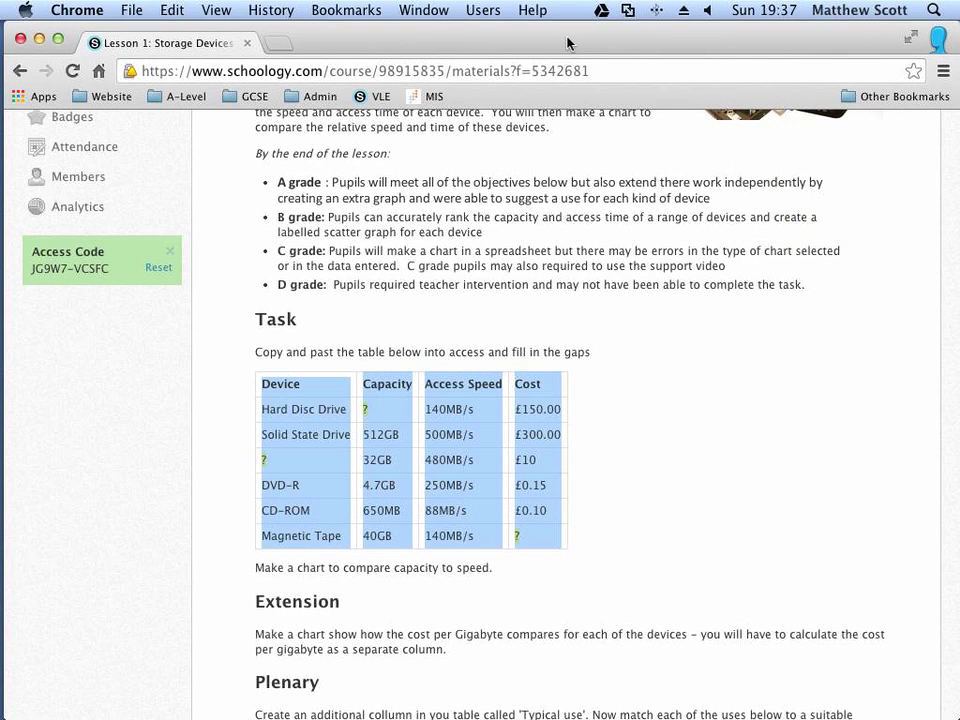
# In a new browser tab, go to Google Drive through the Google apps grid
pyautogui.click(279, 45)
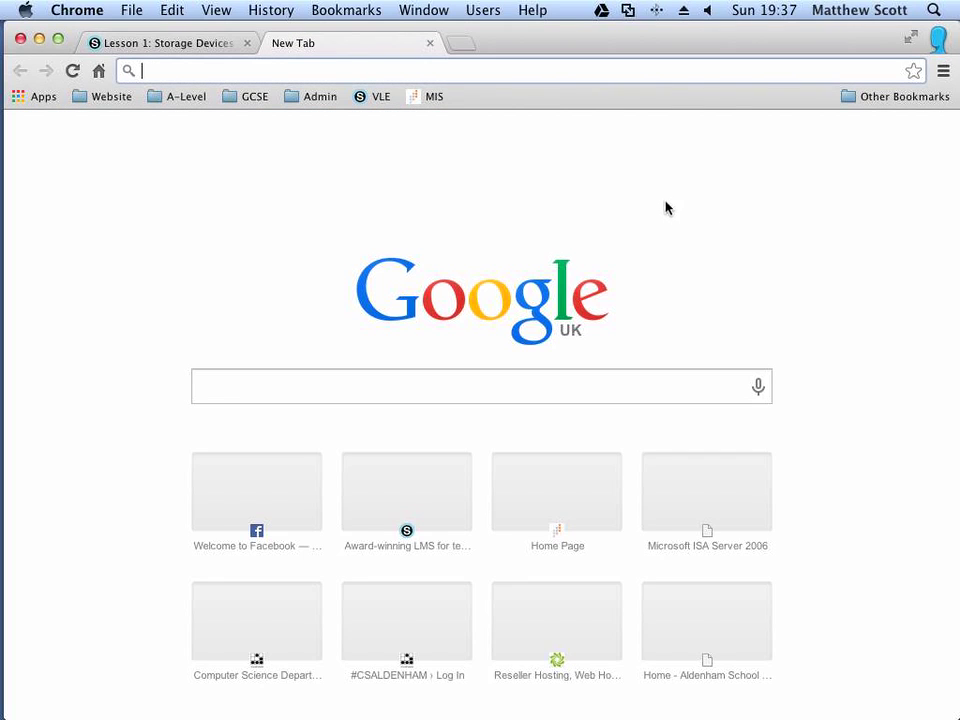
pyautogui.click(778, 140)
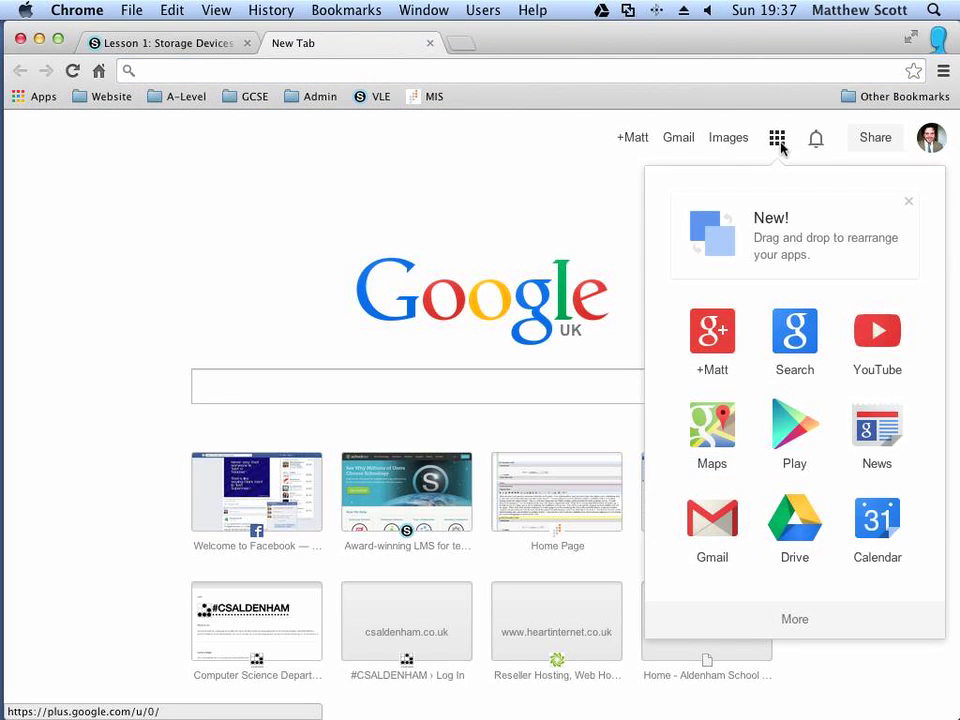
pyautogui.click(797, 527)
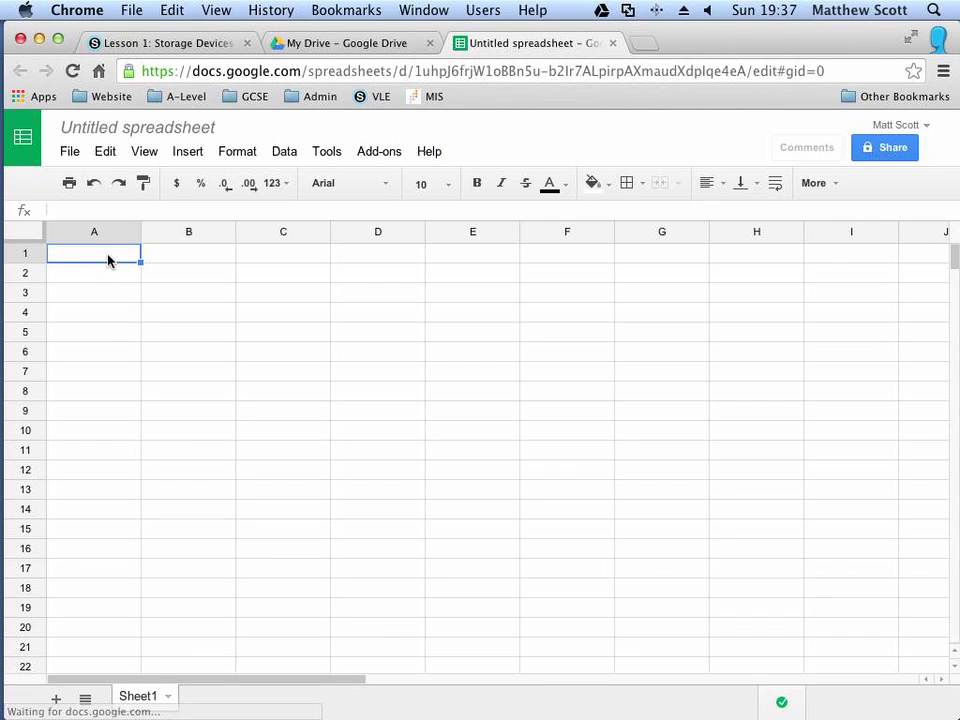
# Paste the device table into the sheet and set its cell fill to white
pyautogui.press('super+v')
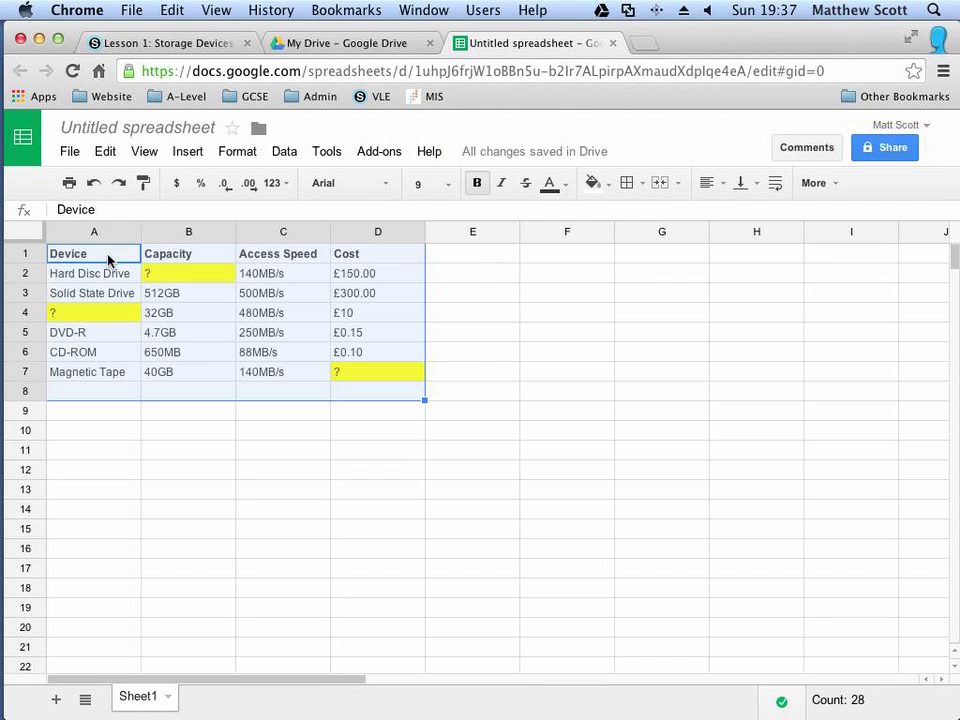
pyautogui.click(593, 185)
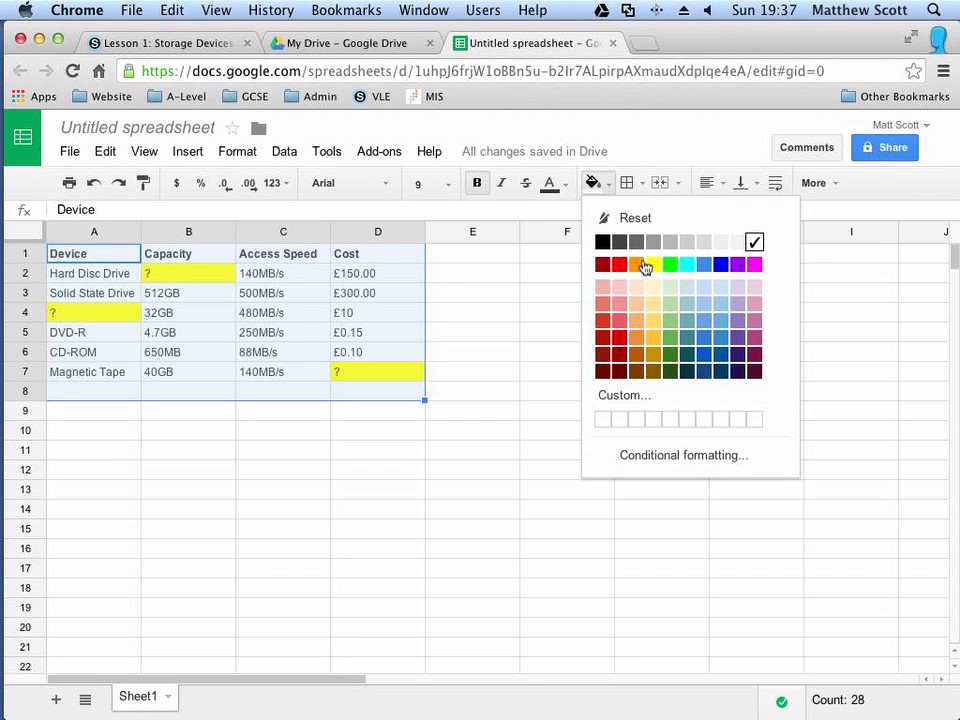
pyautogui.click(755, 245)
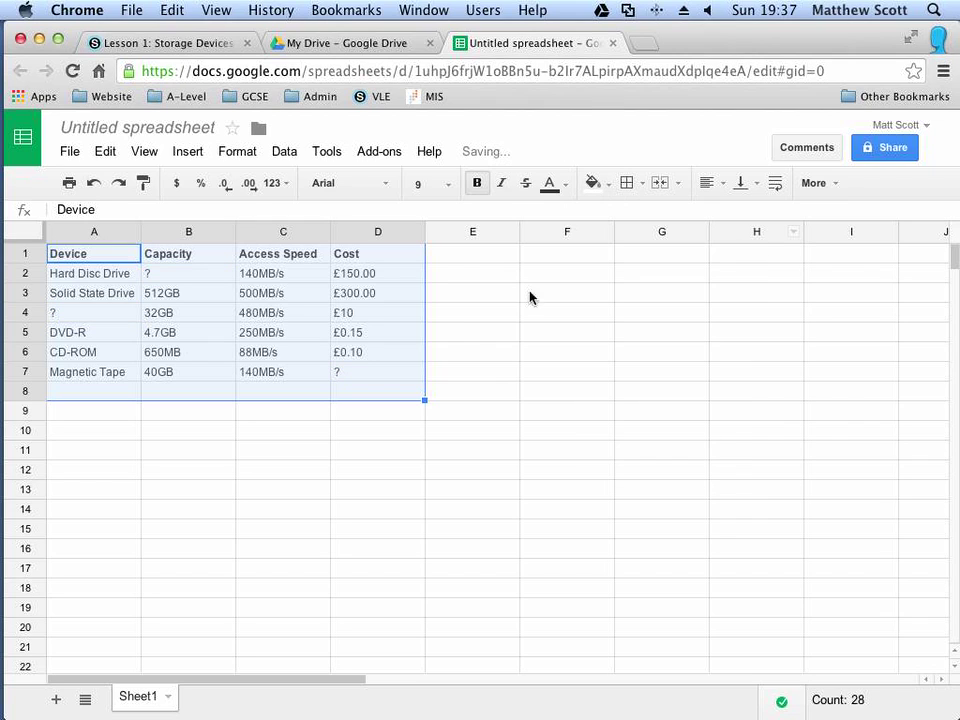
# Fill in 1TB as the Hard Disc Drive capacity in B2 and USB Stick in A4
pyautogui.click(221, 278)
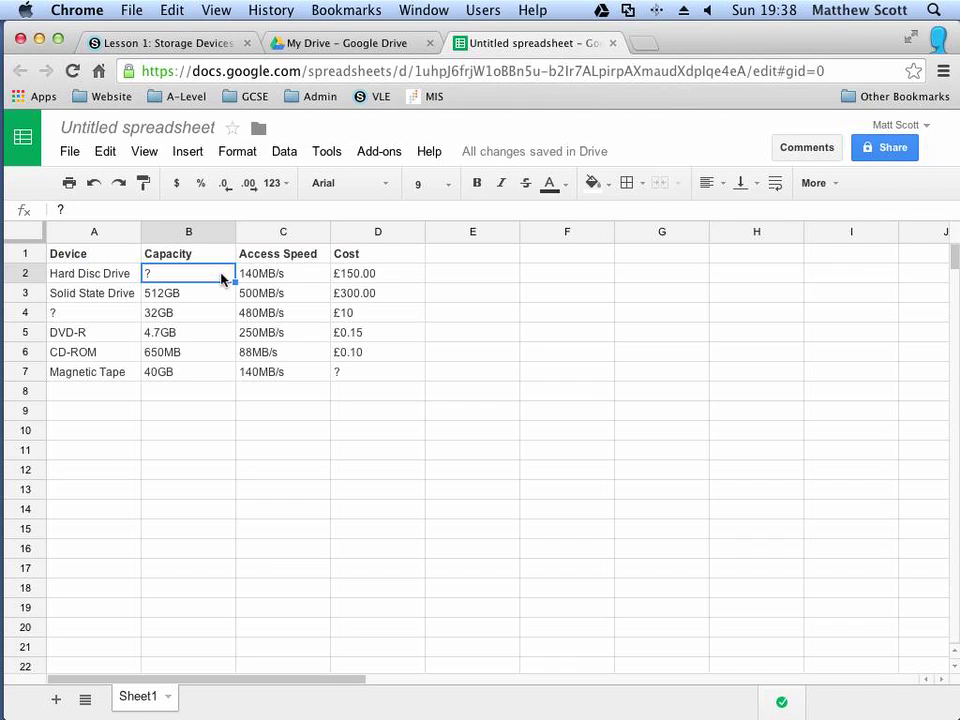
pyautogui.write('1TB')
pyautogui.press('Down')
pyautogui.press('Down')
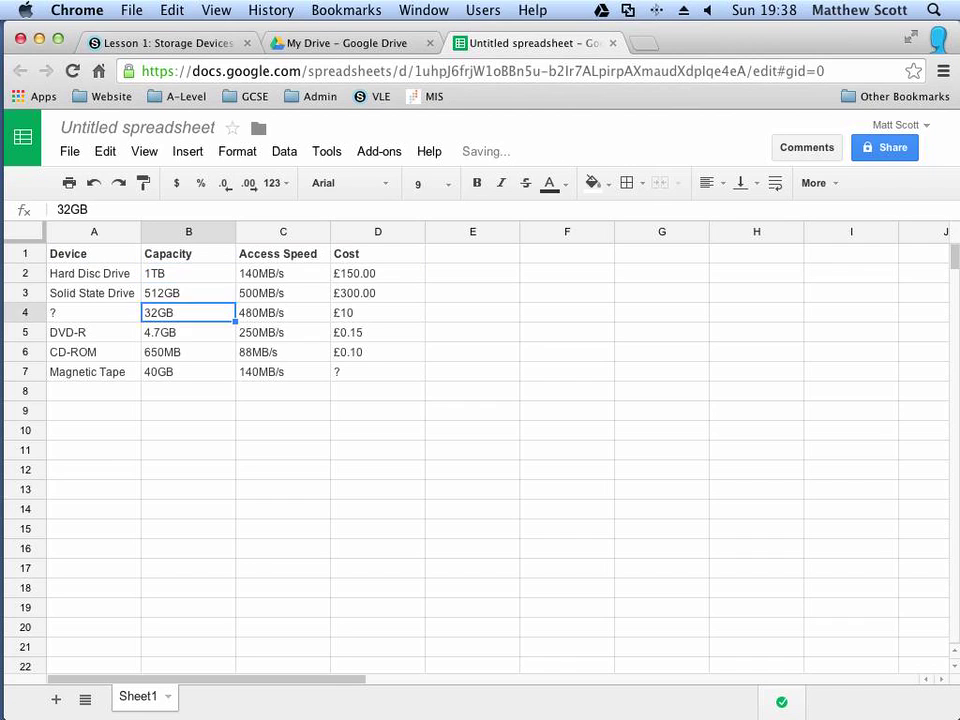
pyautogui.press('Down')
pyautogui.press('Up')
pyautogui.press('Left')
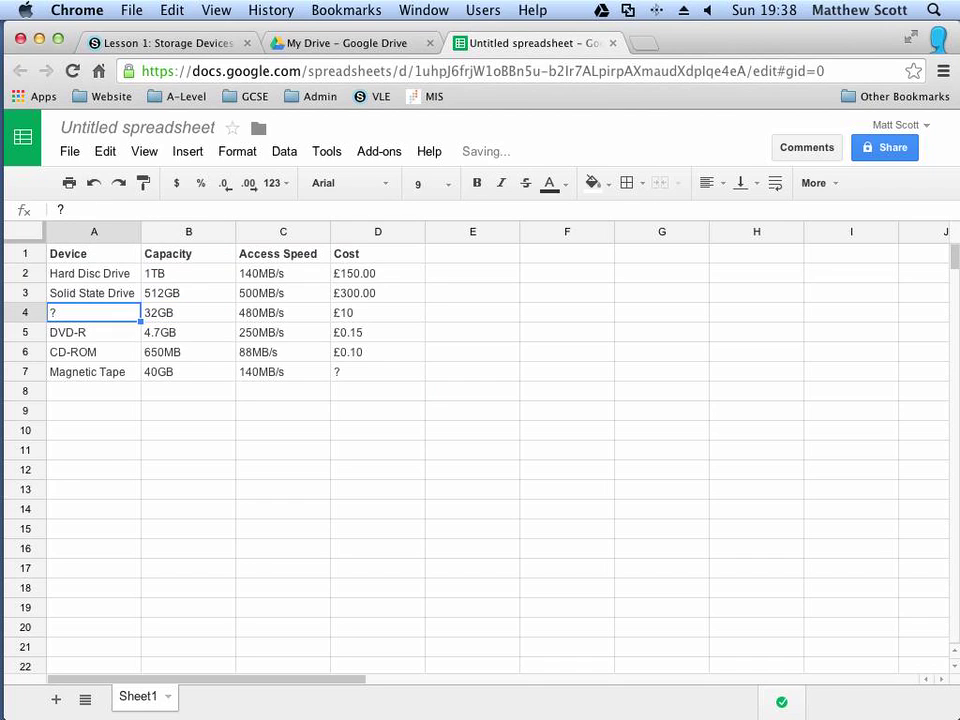
pyautogui.write('USV')
pyautogui.press('BackSpace')
pyautogui.write('B ')
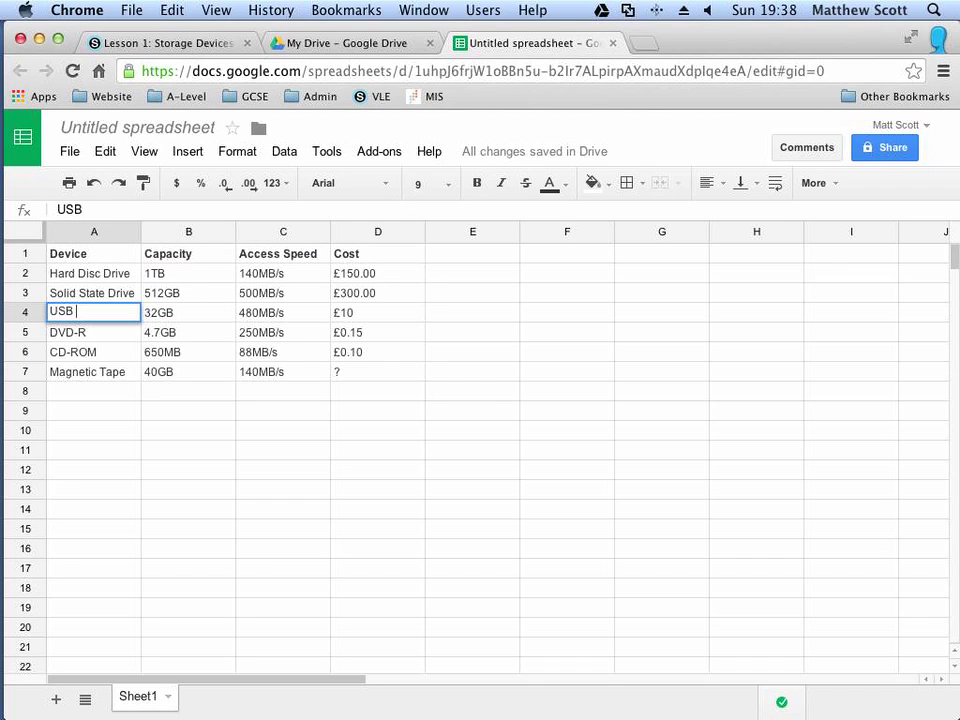
pyautogui.write('Stick')
pyautogui.press('Right')
pyautogui.press('Left')
# Enter £20 as Magnetic Tape's cost in D7
pyautogui.press('Down')
pyautogui.press('Down')
pyautogui.press('Down')
pyautogui.press('Right')
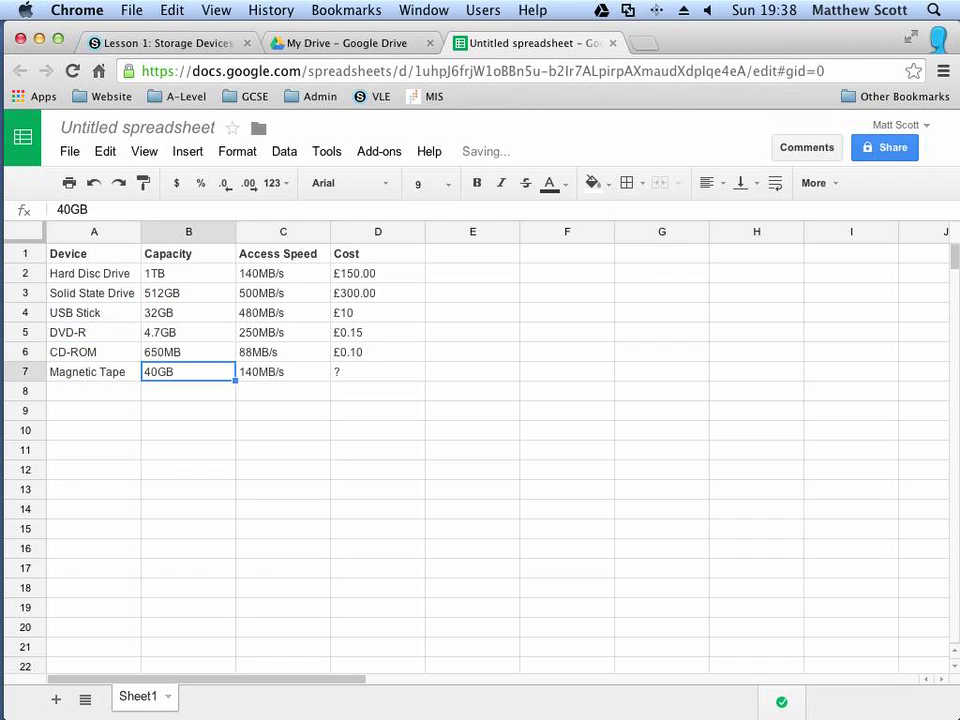
pyautogui.press('Right')
pyautogui.press('Right')
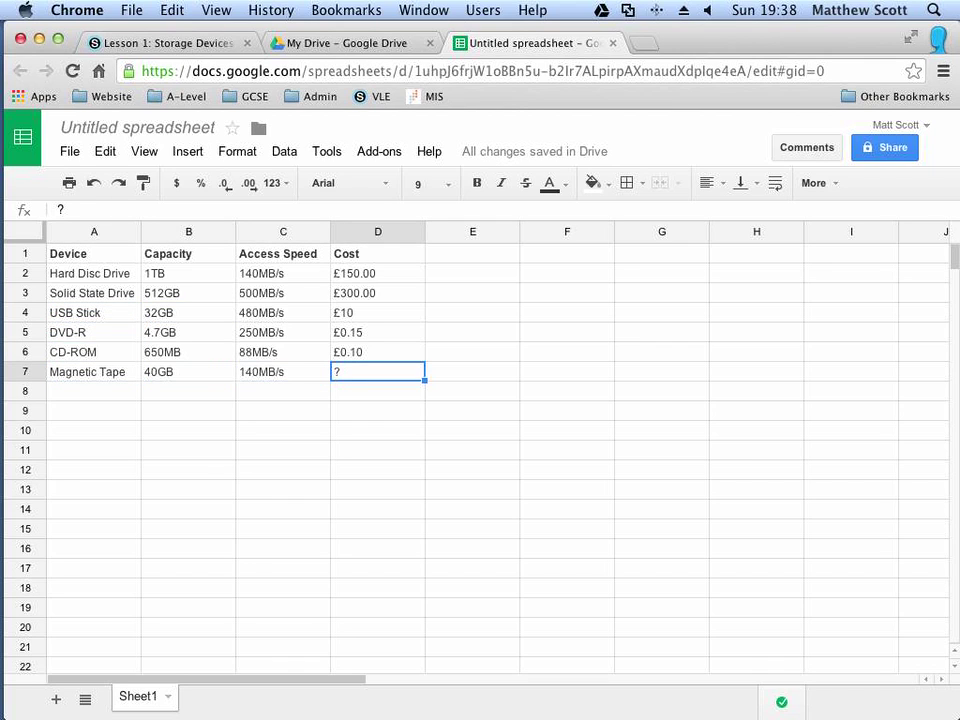
pyautogui.write('£20')
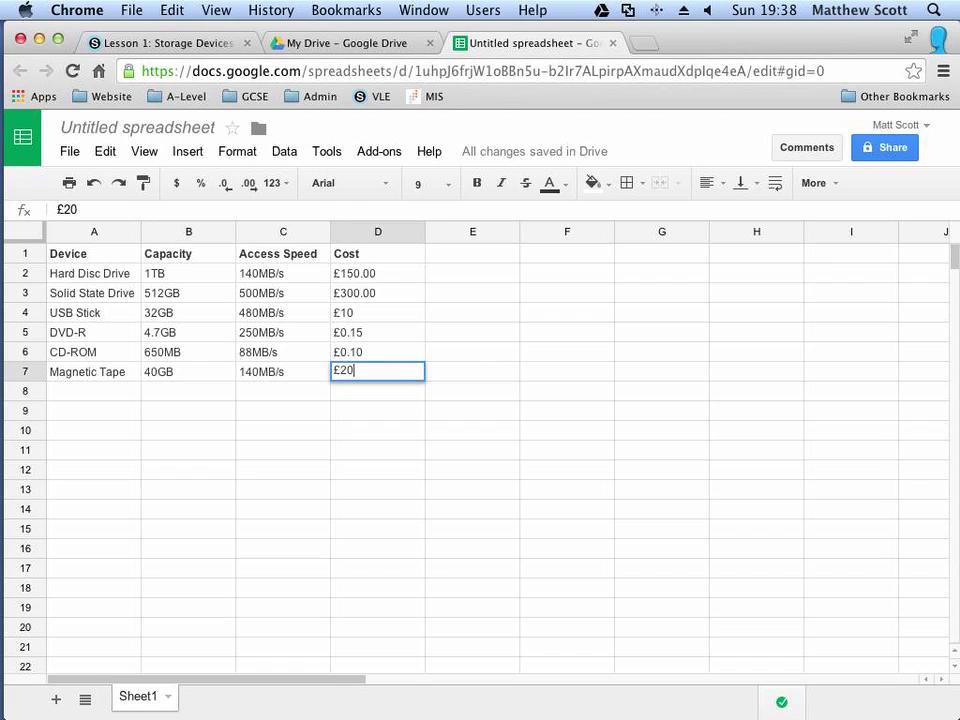
pyautogui.press('Left')
pyautogui.press('Left')
pyautogui.press('Left')
pyautogui.press('Right')
pyautogui.press('Right')
pyautogui.press('Right')
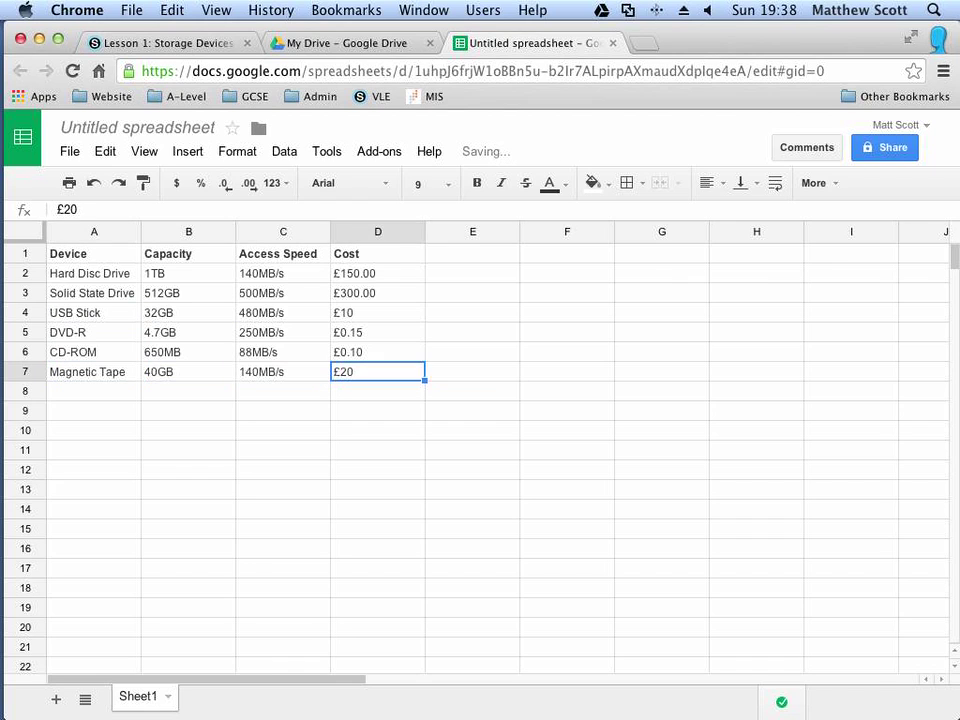
pyautogui.press('Left')
pyautogui.press('Left')
pyautogui.press('Left')
pyautogui.press('Right')
pyautogui.press('Up')
pyautogui.press('Up')
pyautogui.press('Up')
pyautogui.press('Up')
pyautogui.press('Up')
pyautogui.press('Up')
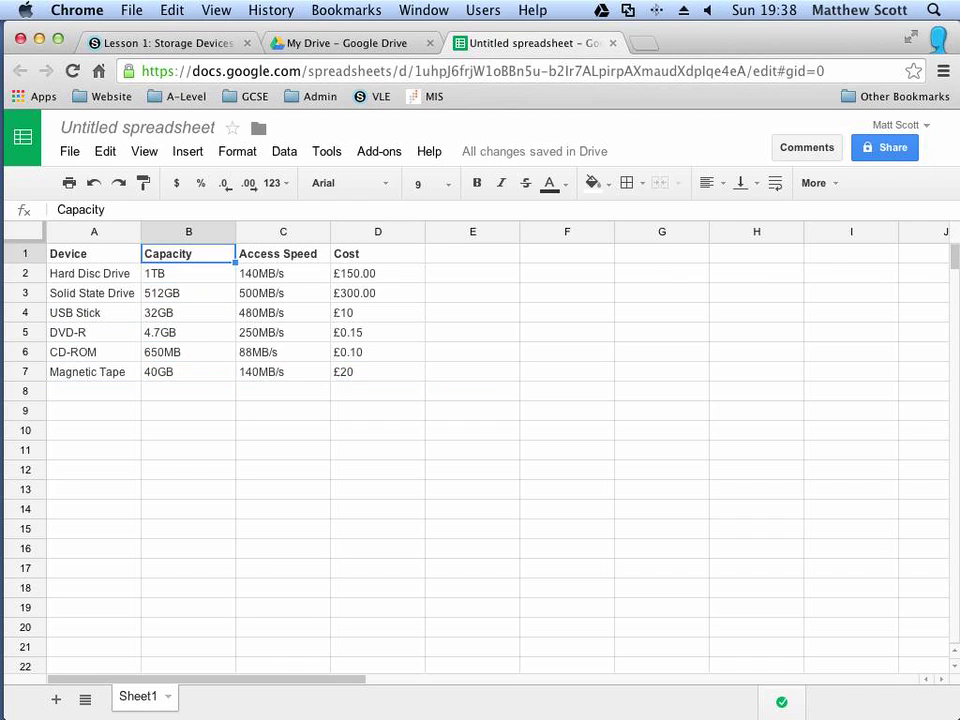
pyautogui.click(101, 258)
pyautogui.moveTo(101, 262); pyautogui.dragTo(283, 372)
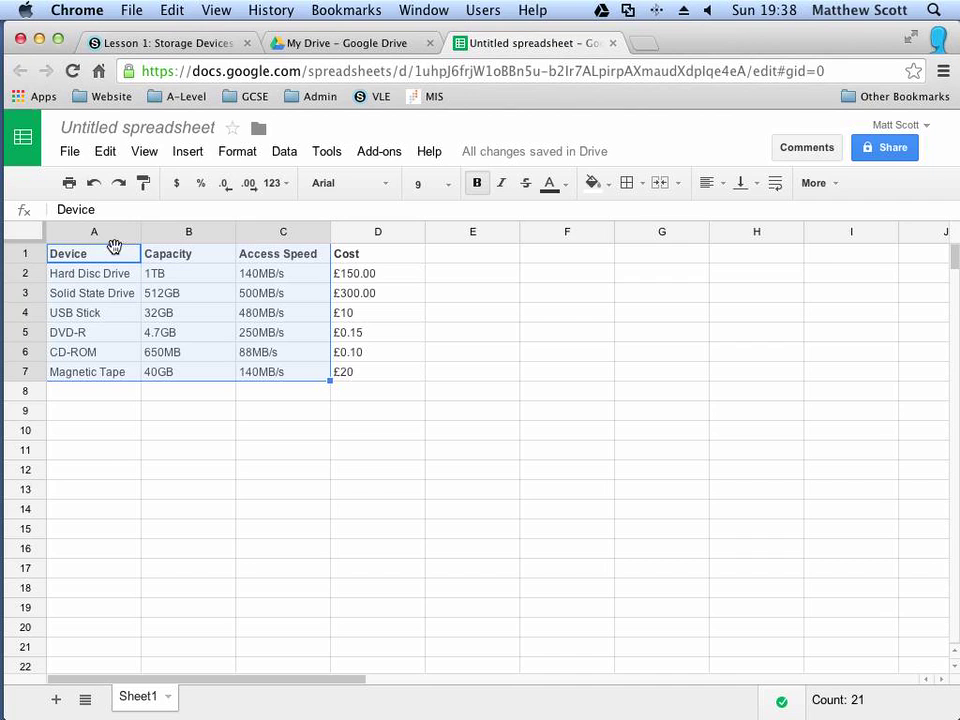
pyautogui.click(189, 153)
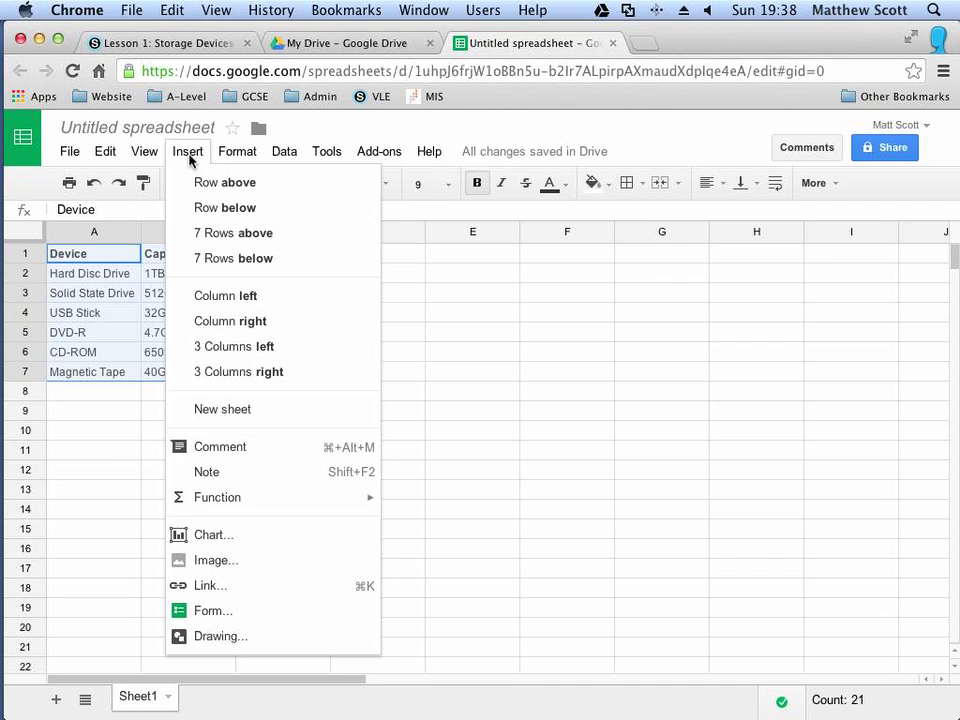
pyautogui.click(298, 544)
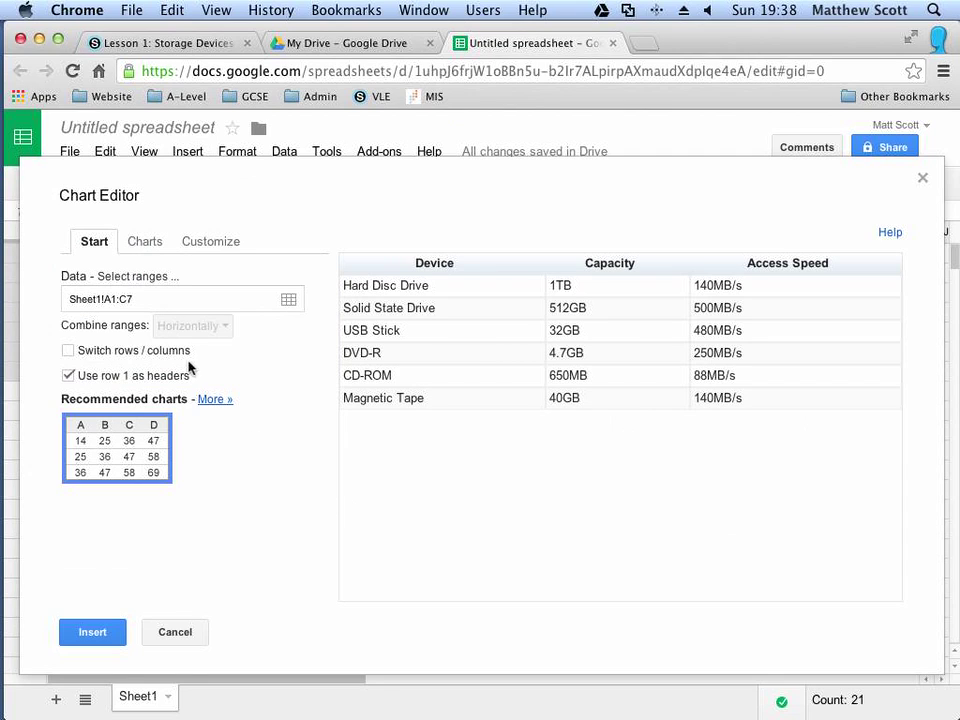
pyautogui.click(147, 250)
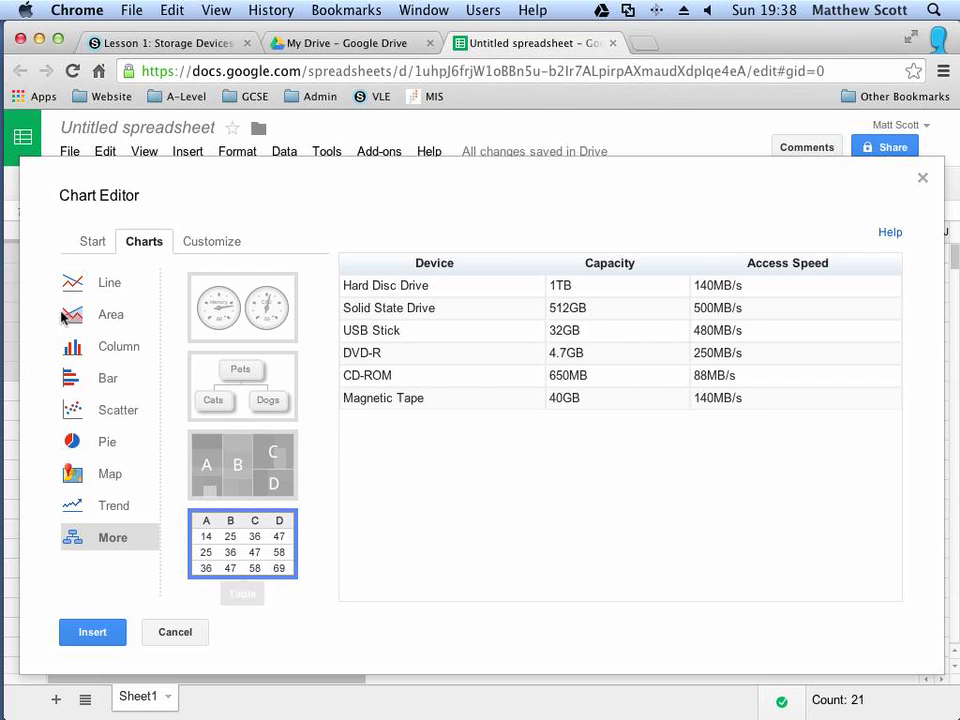
pyautogui.click(82, 346)
pyautogui.click(249, 338)
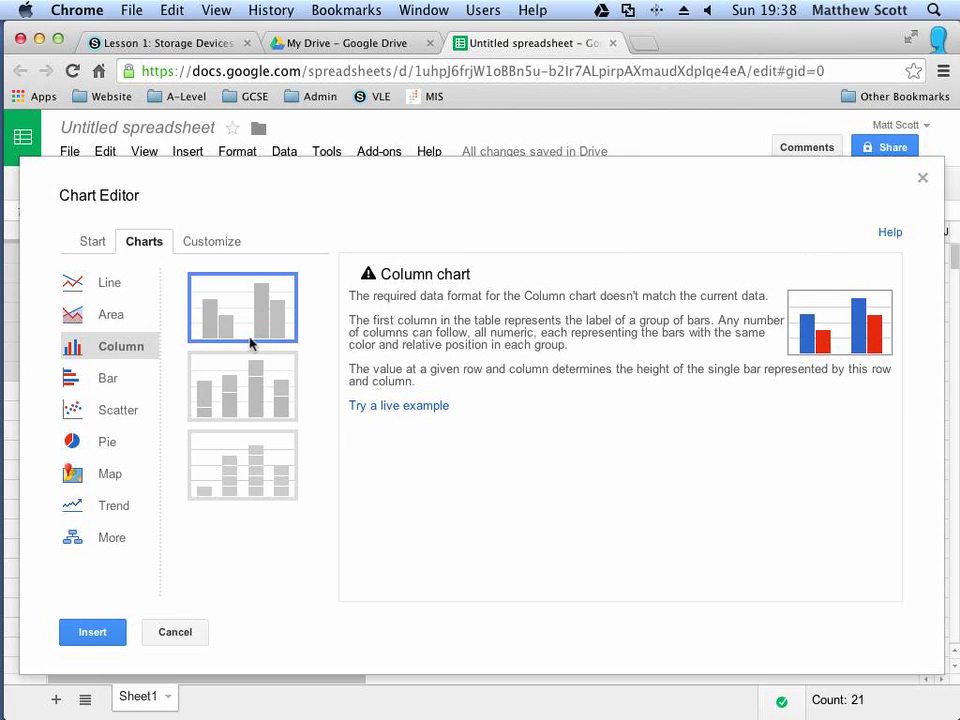
pyautogui.click(260, 395)
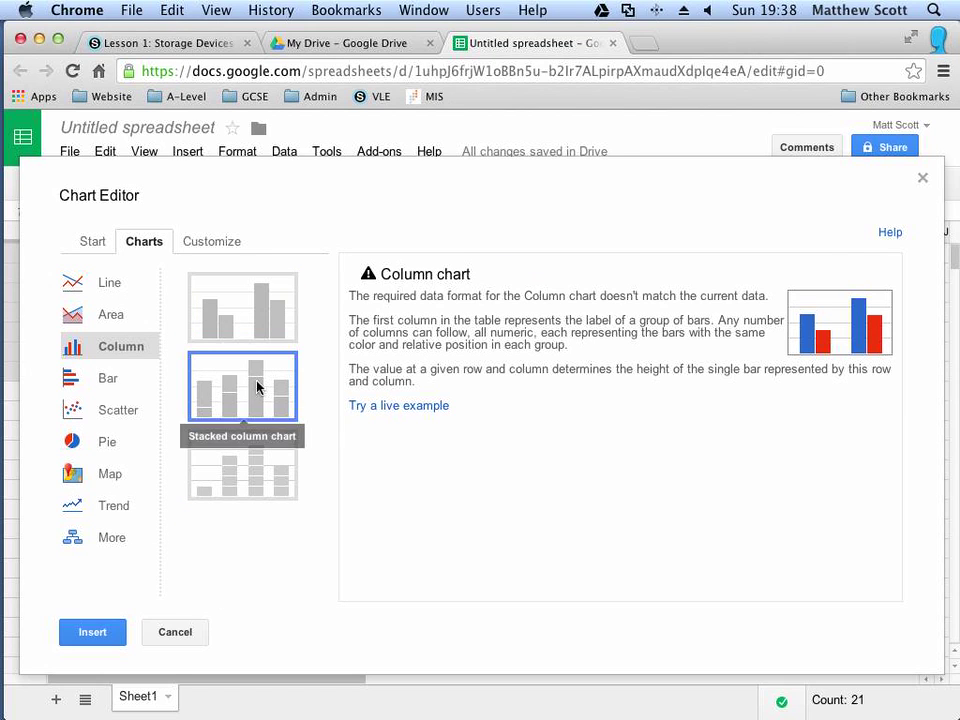
pyautogui.click(272, 467)
pyautogui.click(922, 178)
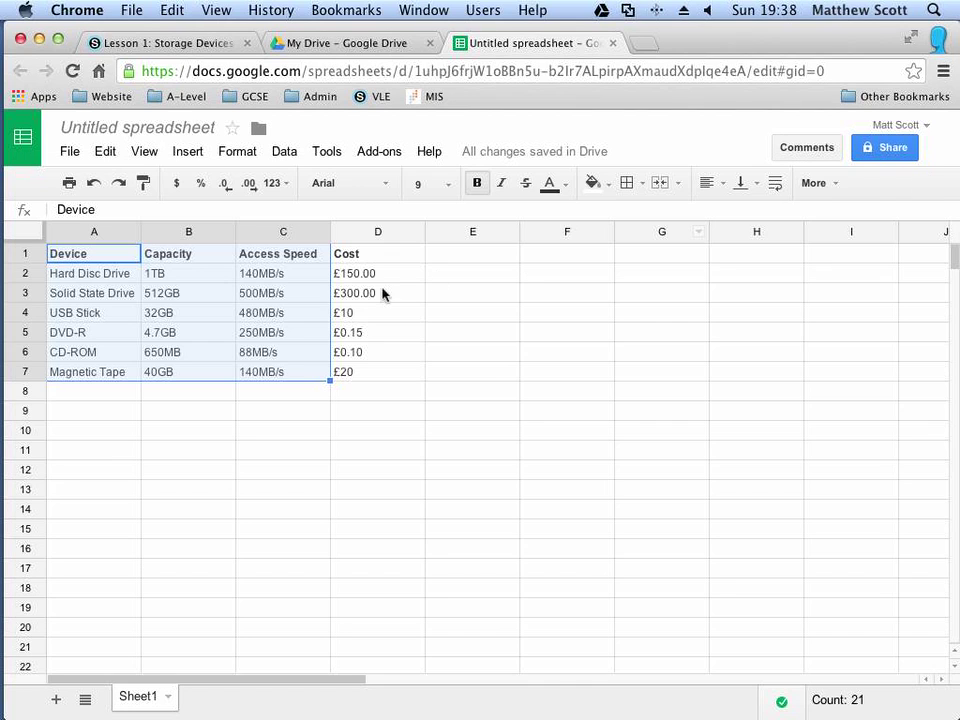
# Review the capacity values and rename the Capacity heading to Capacity (MB)
pyautogui.click(170, 275)
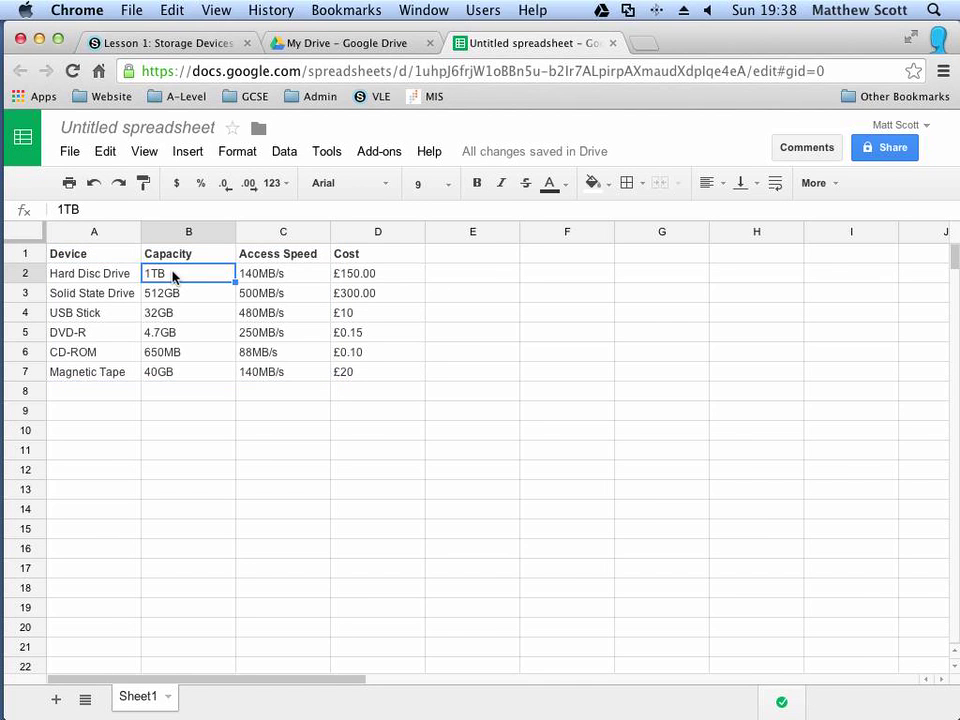
pyautogui.press('Right')
pyautogui.press('Left')
pyautogui.press('Right')
pyautogui.press('Left')
pyautogui.press('Down')
pyautogui.press('Down')
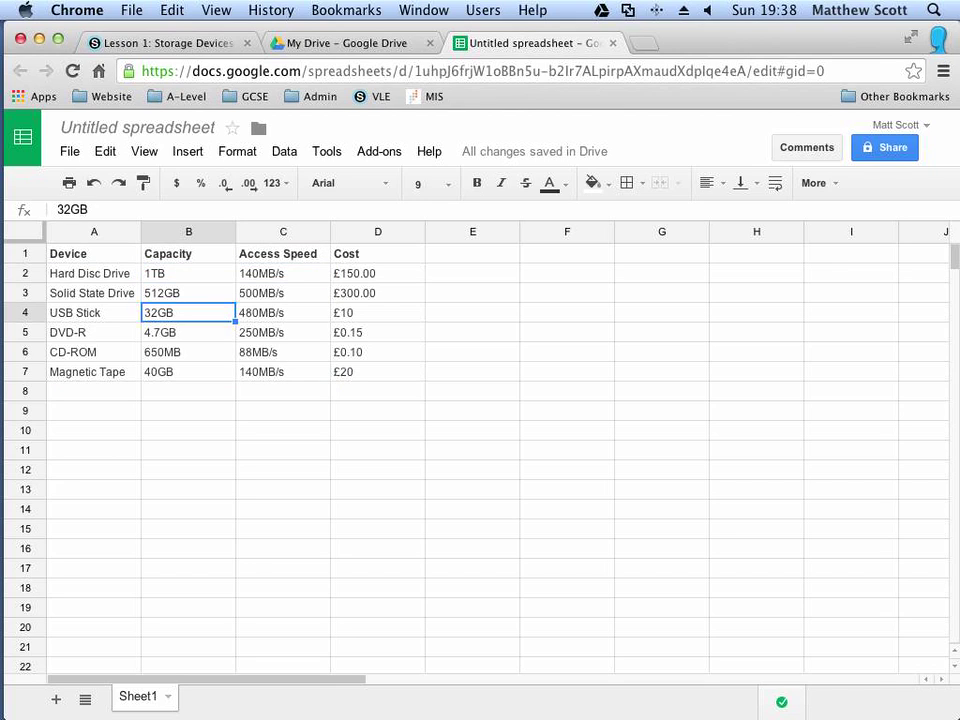
pyautogui.press('Down')
pyautogui.press('Down')
pyautogui.press('Down')
pyautogui.press('Up')
pyautogui.press('Up')
pyautogui.press('Up')
pyautogui.press('Up')
pyautogui.press('Up')
pyautogui.press('Up')
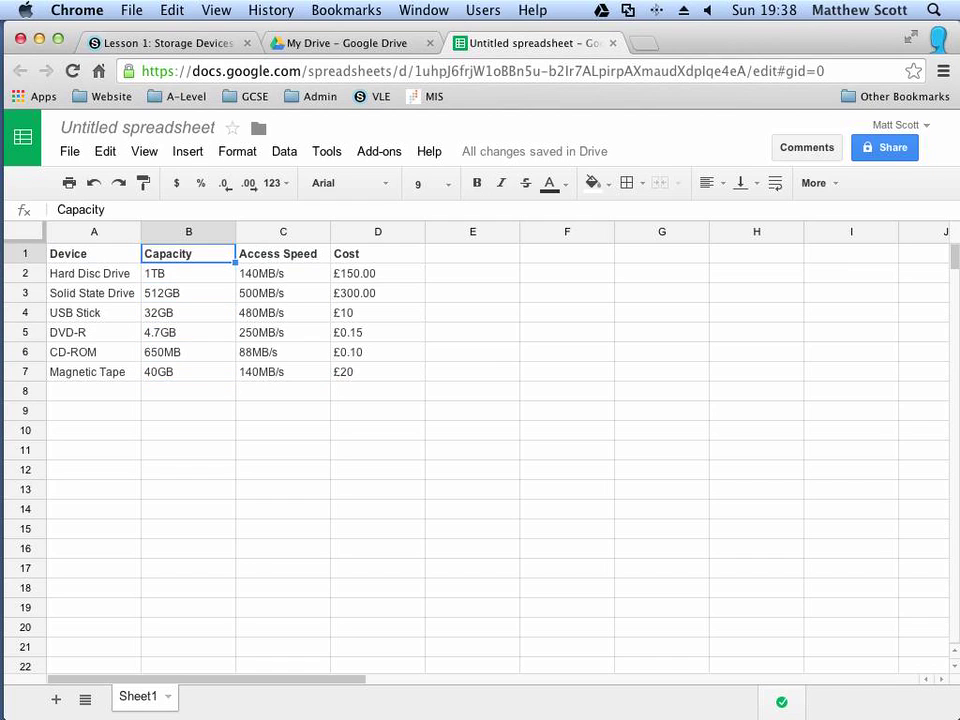
pyautogui.click(184, 207)
pyautogui.write('(')
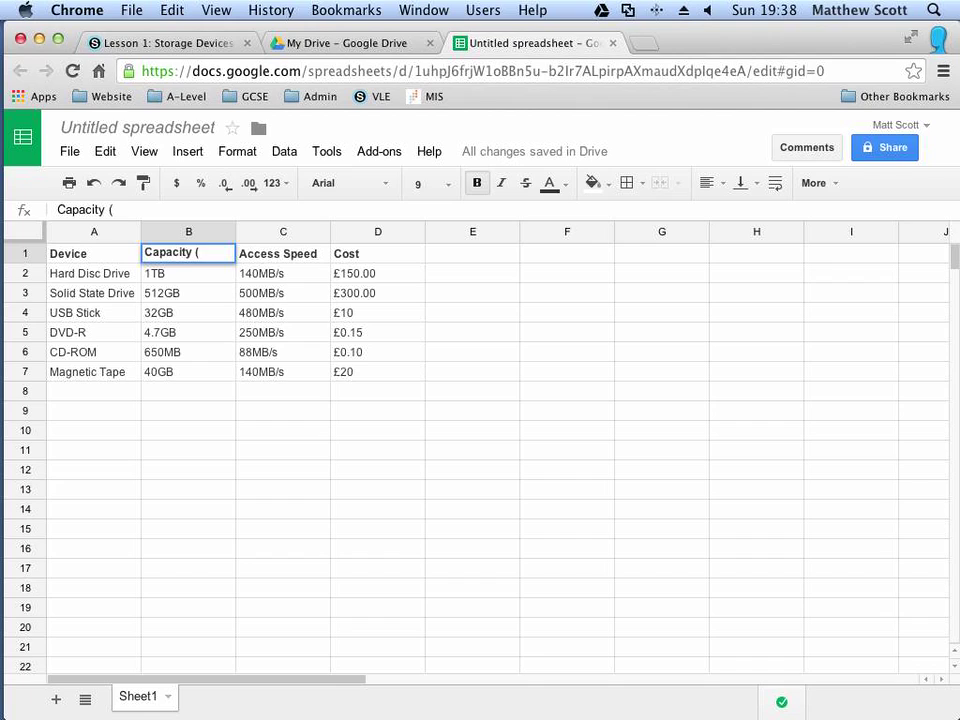
pyautogui.write('MB')
pyautogui.press('Return')
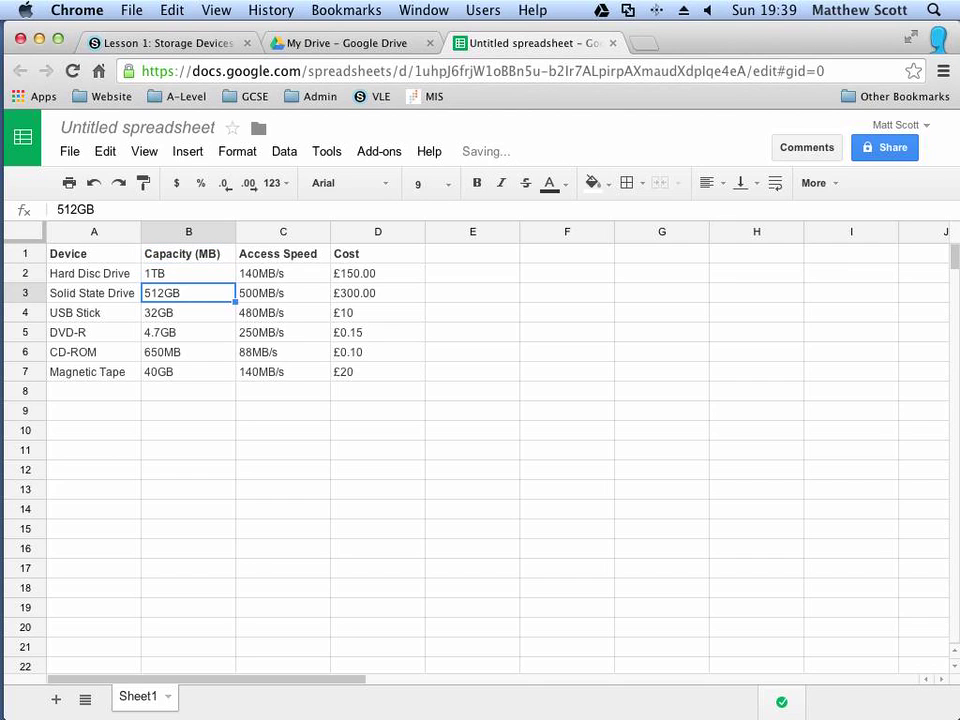
# Replace the Hard Disc Drive's 1TB capacity with 1000000
pyautogui.click(188, 273)
pyautogui.click(188, 293)
pyautogui.click(188, 273)
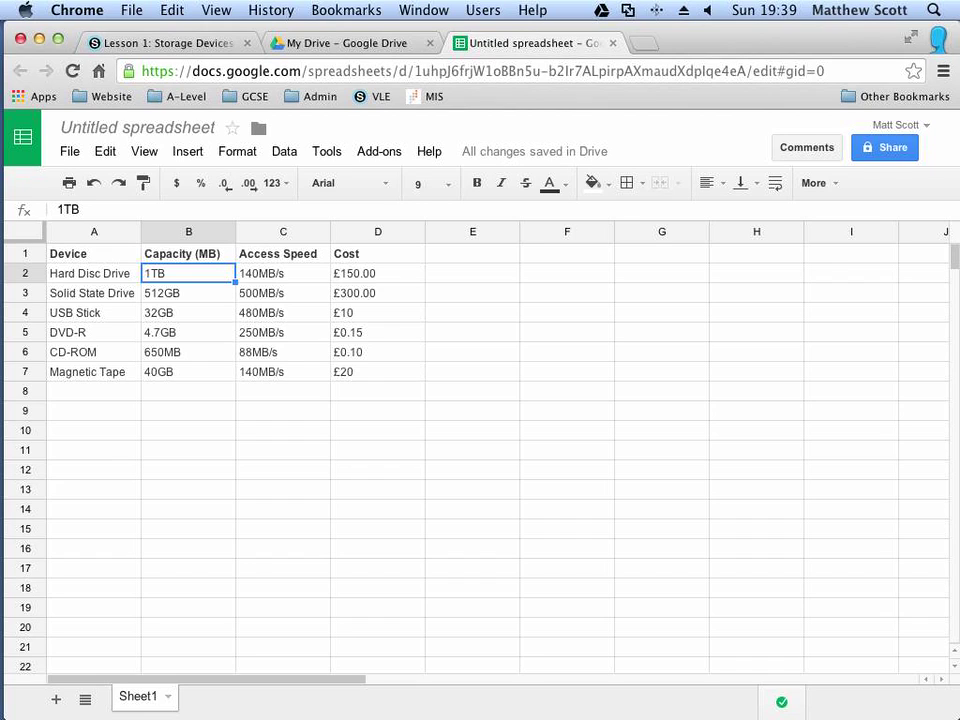
pyautogui.click(188, 293)
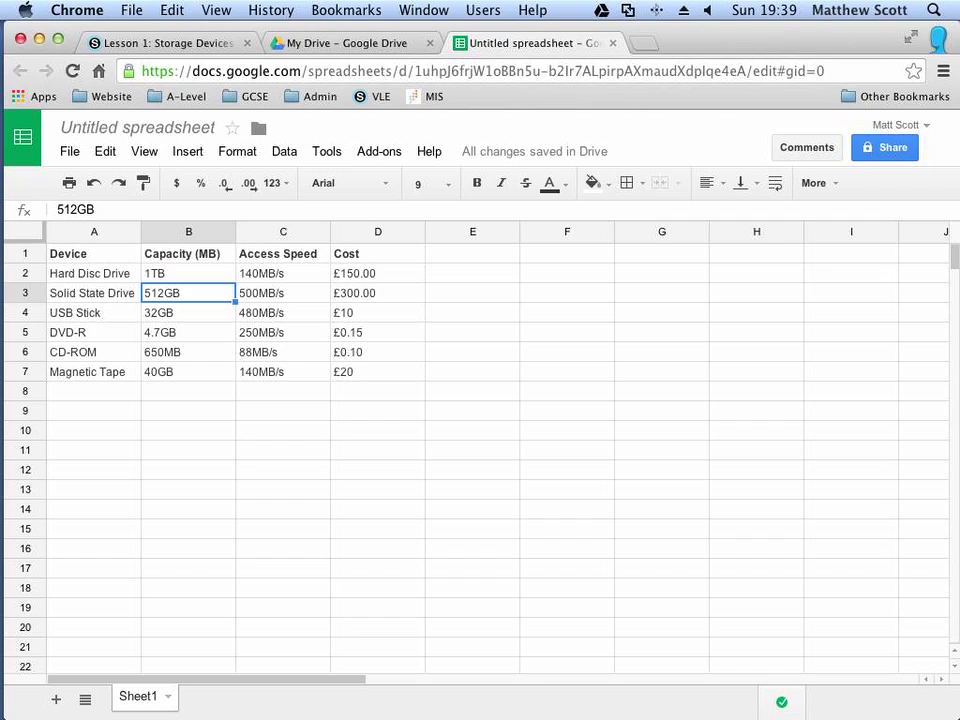
pyautogui.click(188, 273)
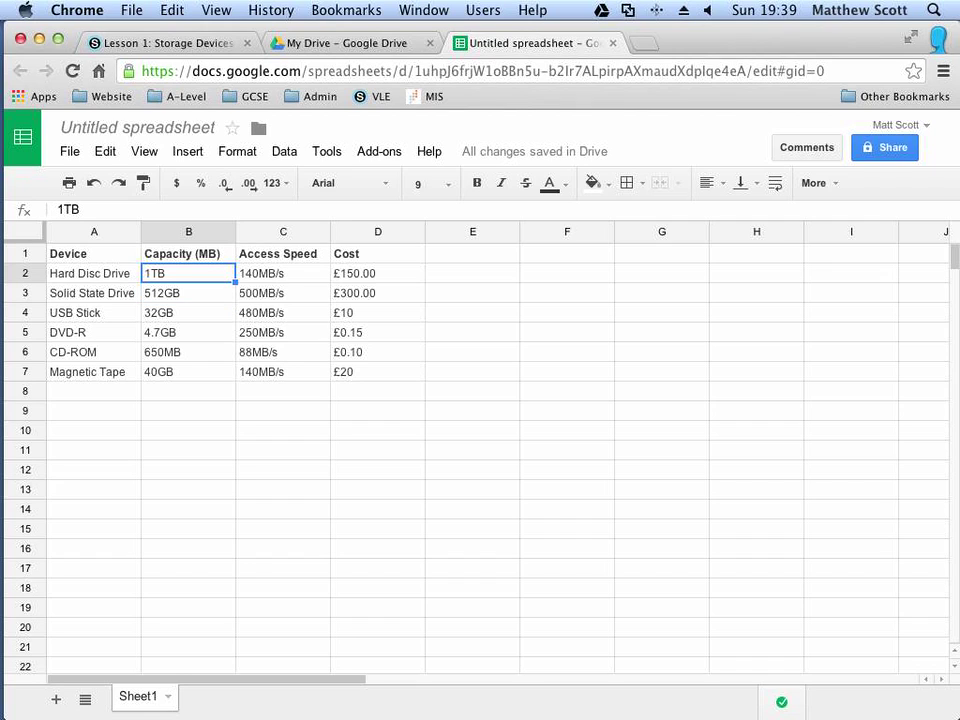
pyautogui.click(188, 293)
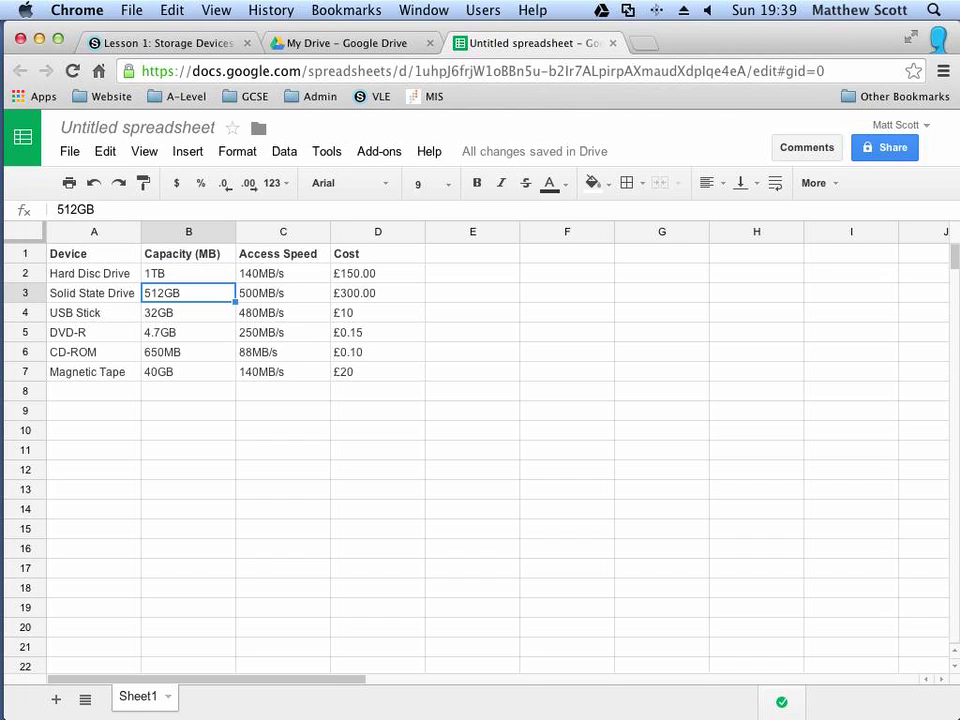
pyautogui.click(188, 273)
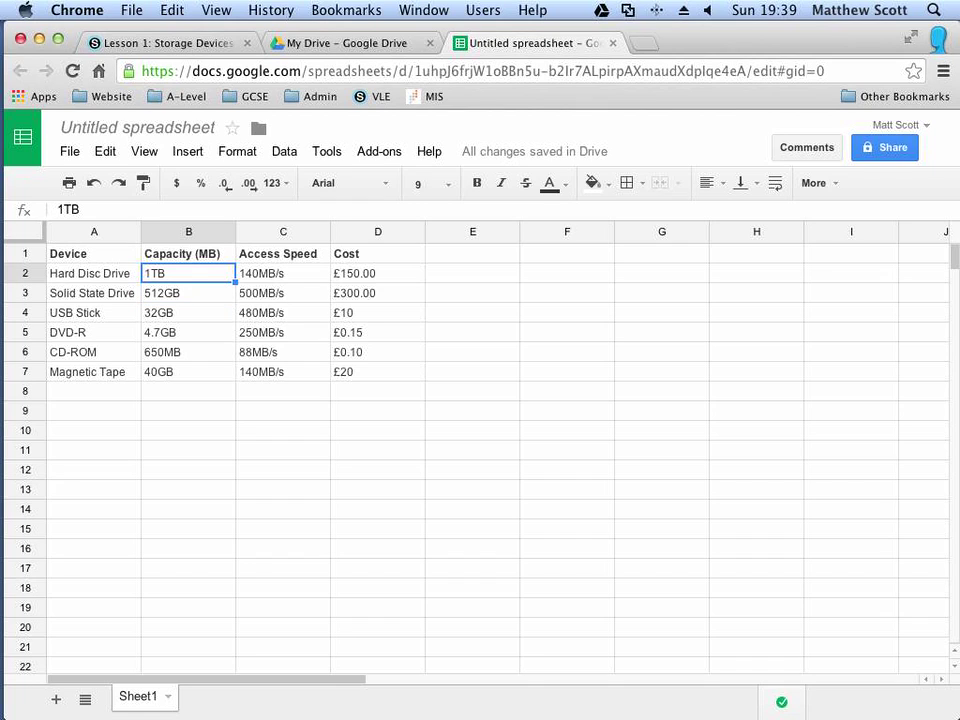
pyautogui.write('10000')
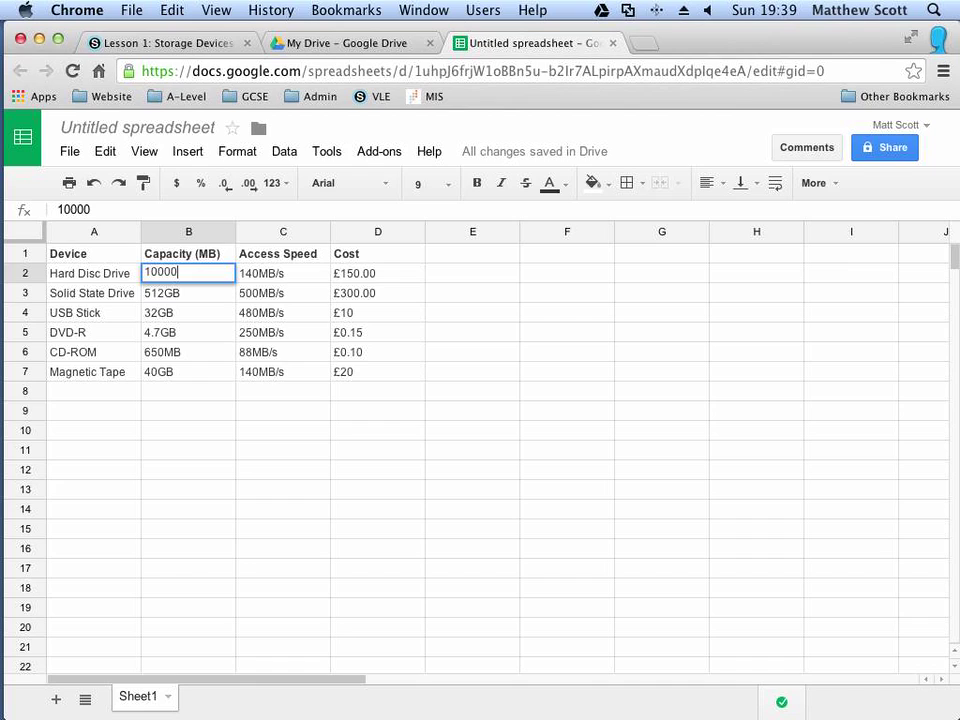
pyautogui.write('00')
pyautogui.click(94, 273)
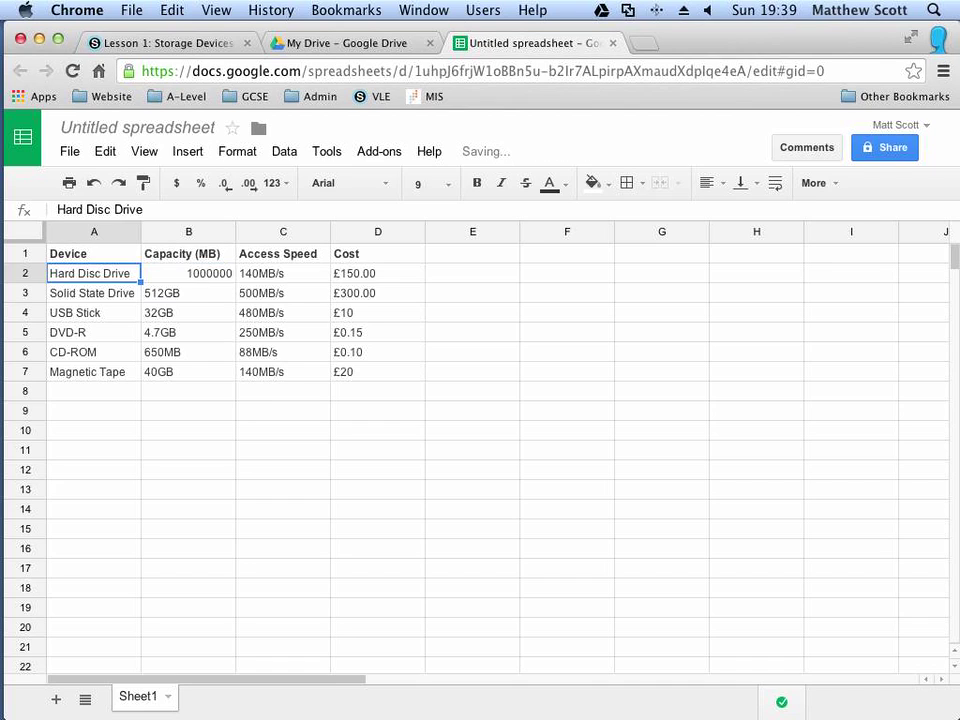
pyautogui.click(188, 273)
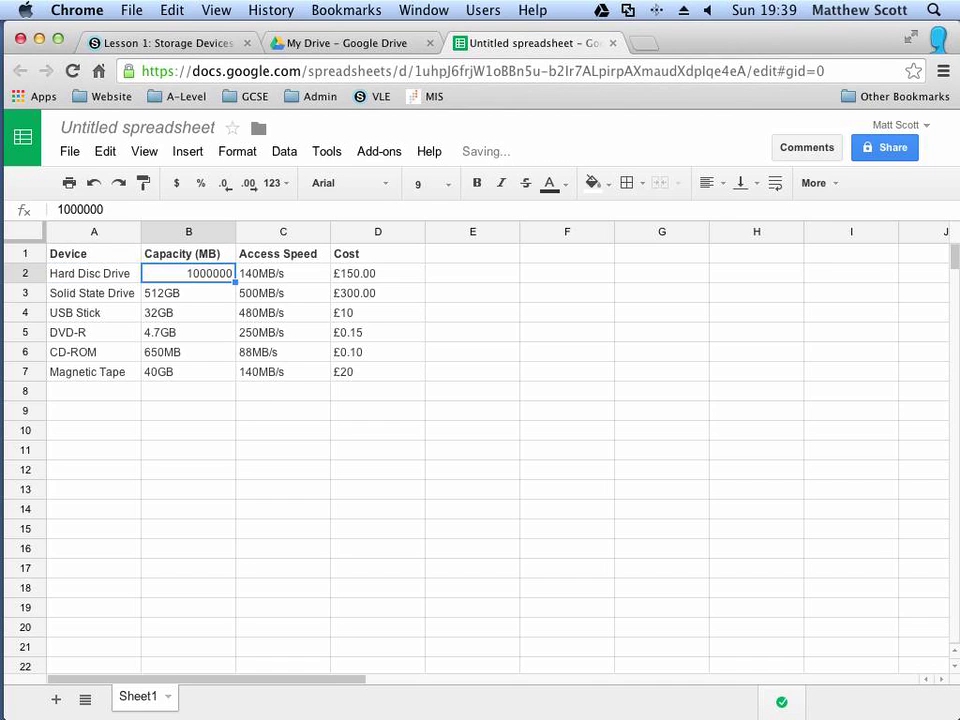
pyautogui.click(67, 208)
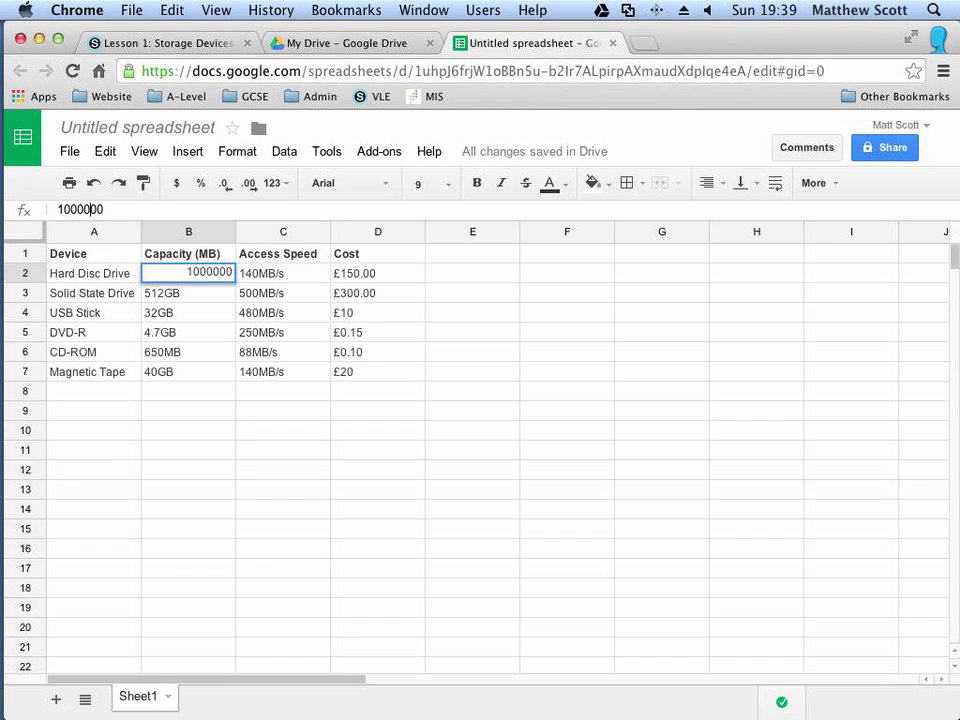
pyautogui.press('Return')
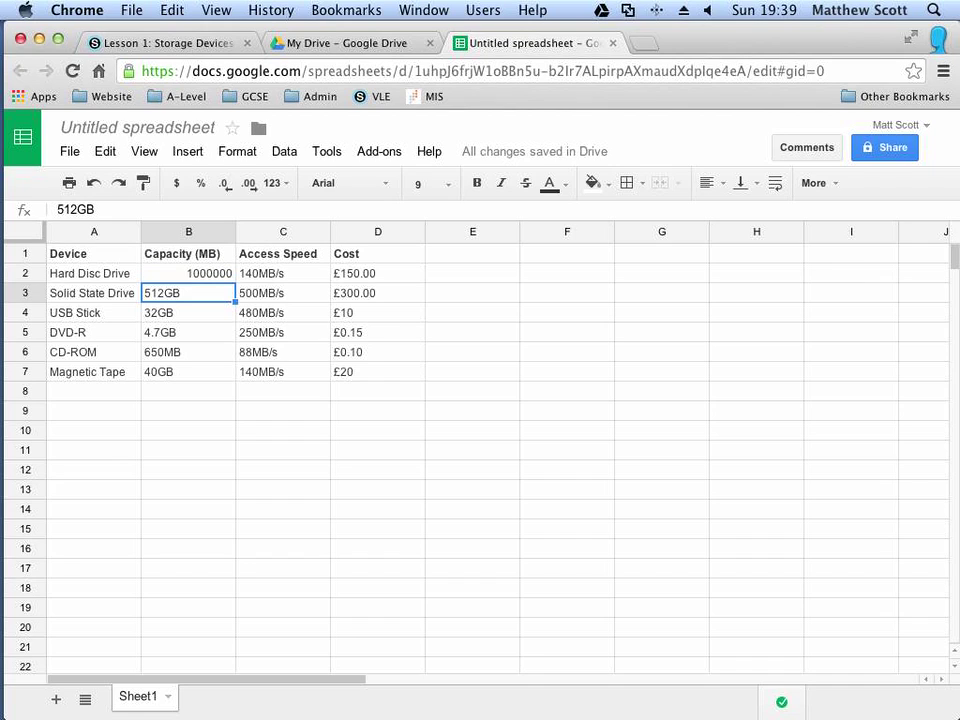
# Enter capacities 512000, 32000, 4700, 650 and 40000 for the remaining devices
pyautogui.write('5')
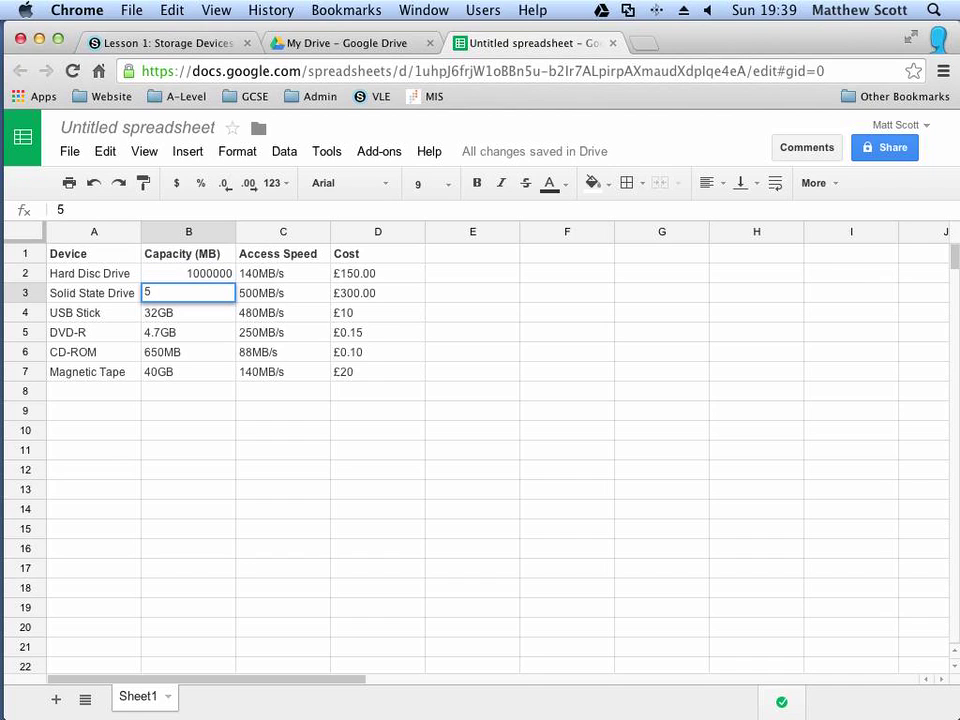
pyautogui.write('12000')
pyautogui.press('Return')
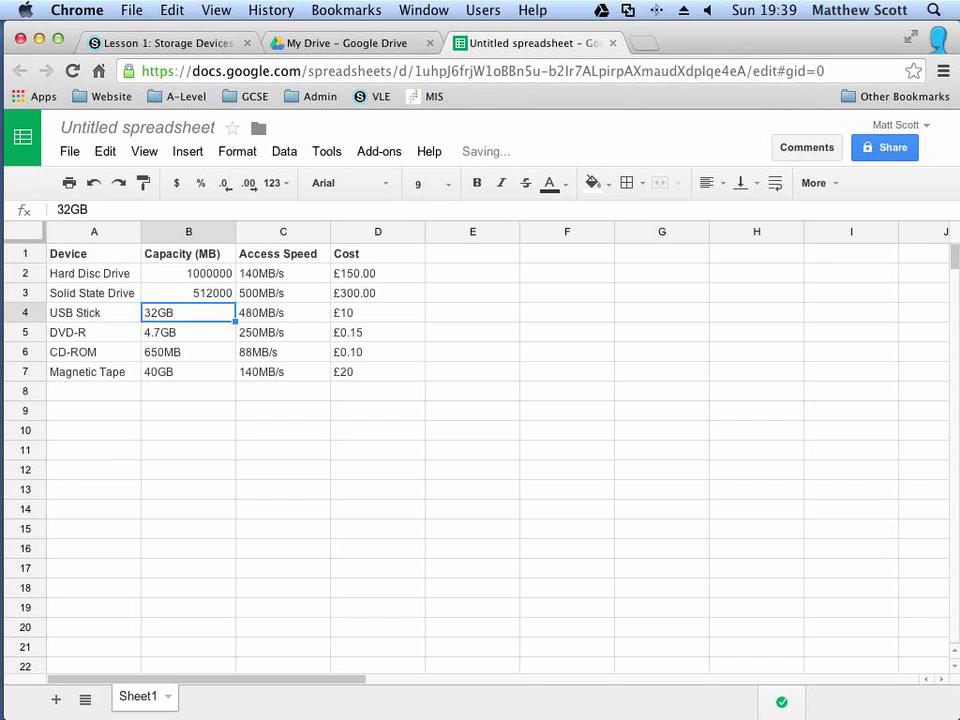
pyautogui.write('32000')
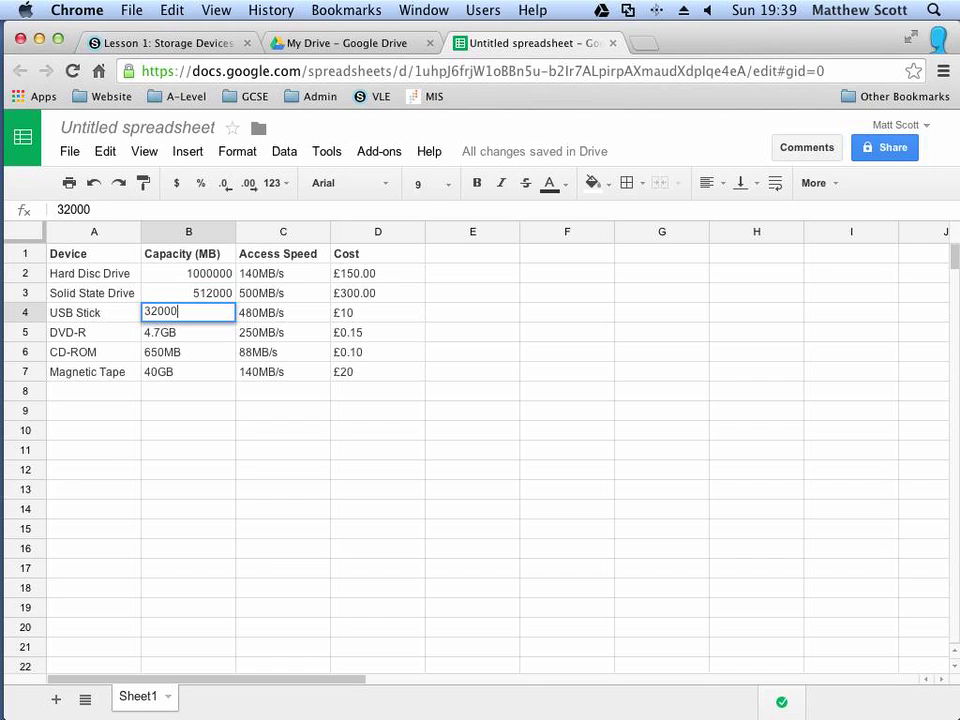
pyautogui.press('Return')
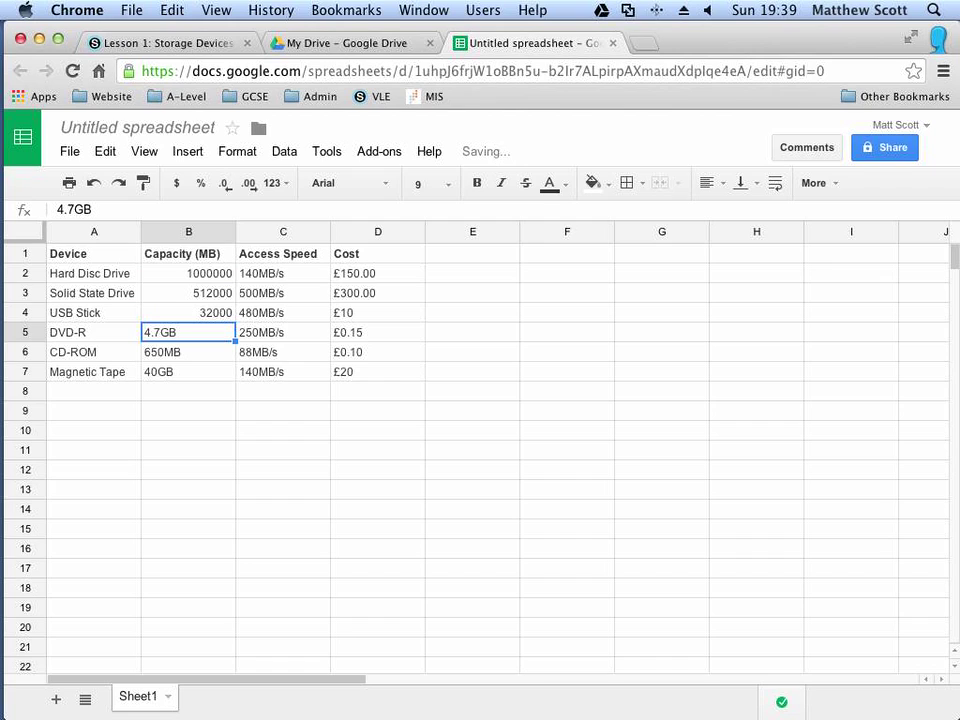
pyautogui.write('4700')
pyautogui.press('Return')
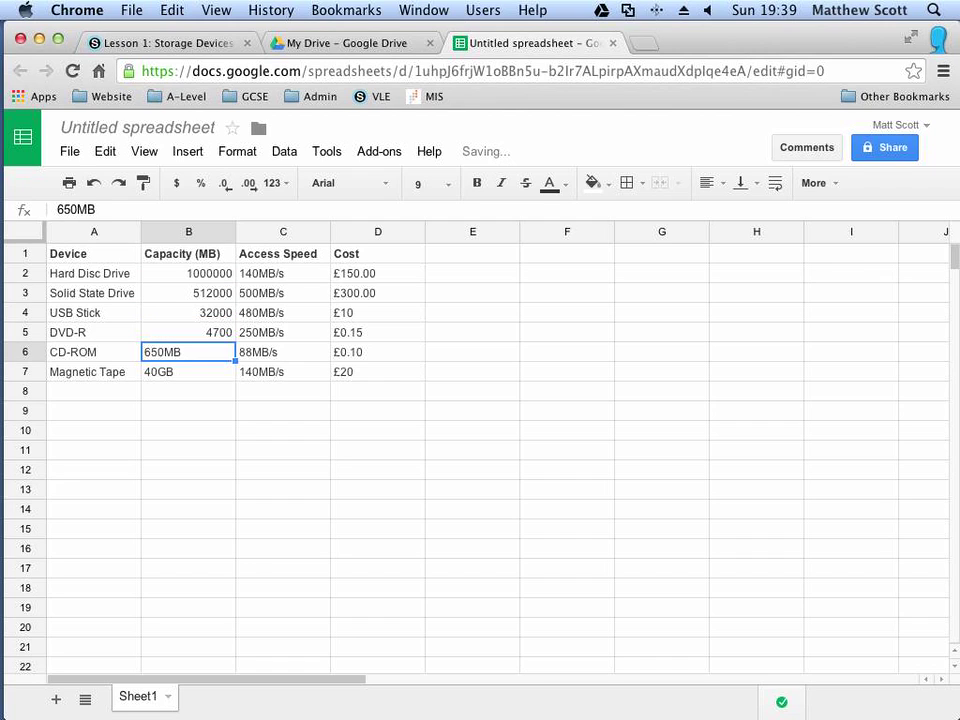
pyautogui.write('6500')
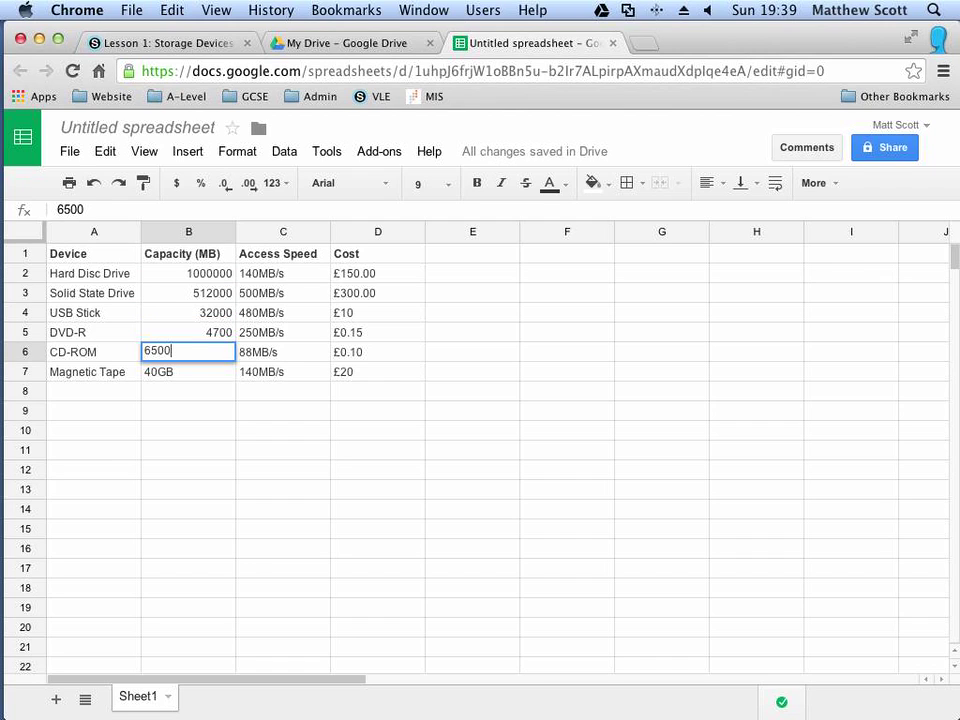
pyautogui.press('BackSpace')
pyautogui.press('Return')
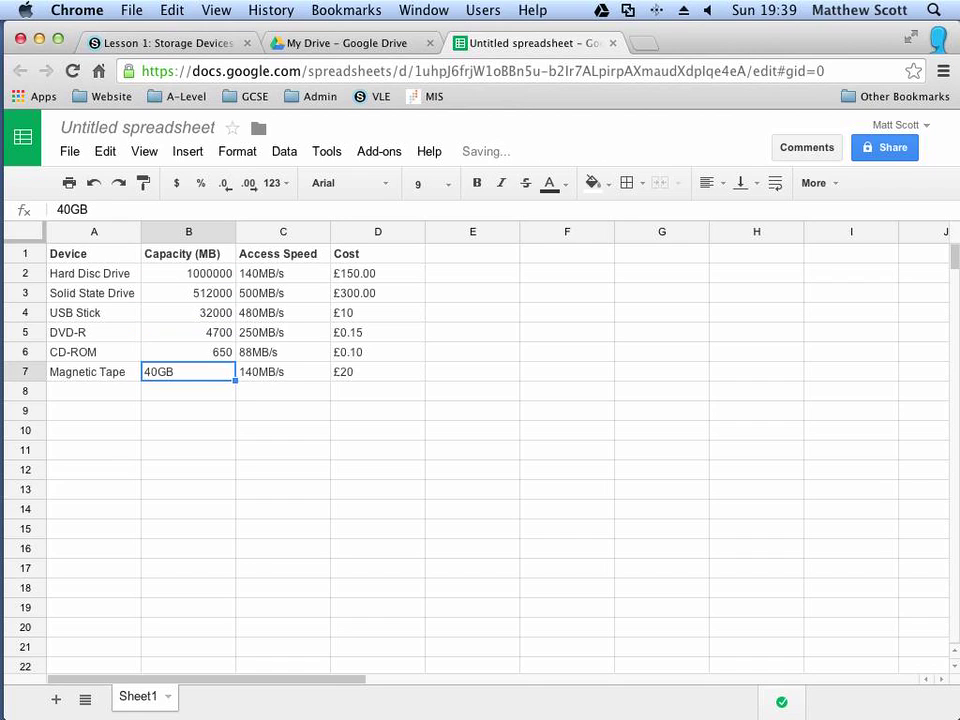
pyautogui.write('490')
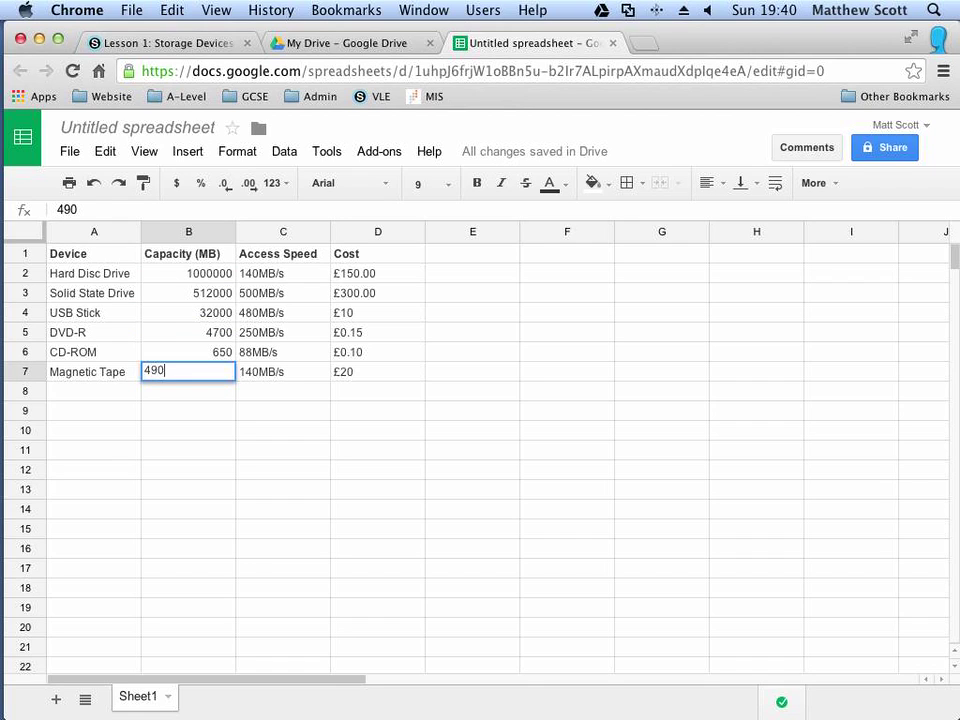
pyautogui.press('BackSpace')
pyautogui.write('0000')
pyautogui.press('Tab')
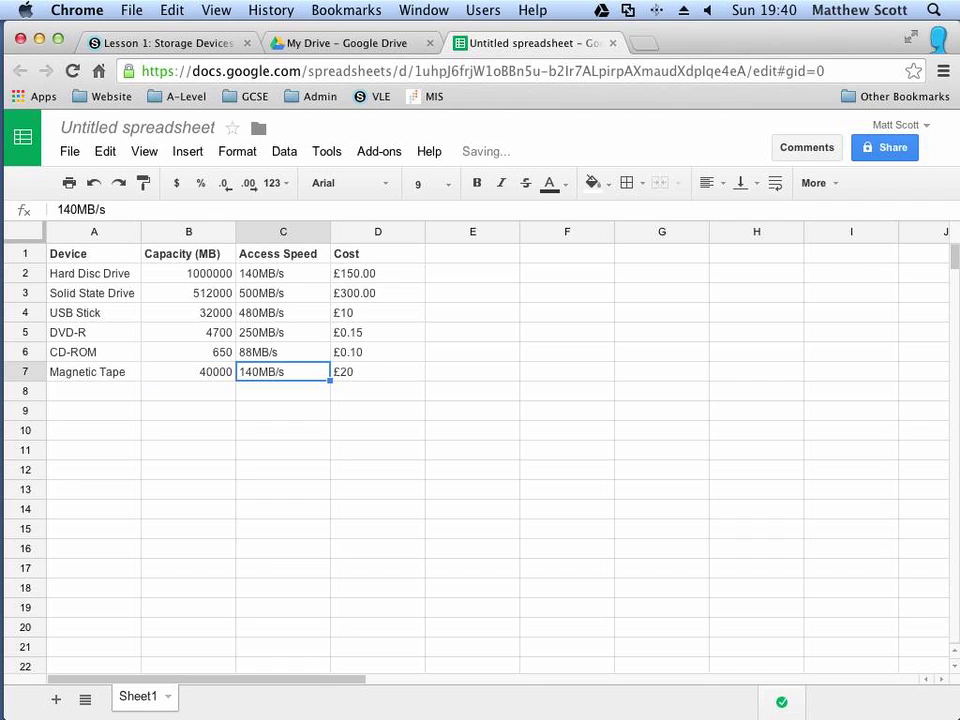
# Step through the Access Speed column to check its values
pyautogui.press('Up')
pyautogui.press('Up')
pyautogui.press('Up')
pyautogui.press('Up')
pyautogui.press('Up')
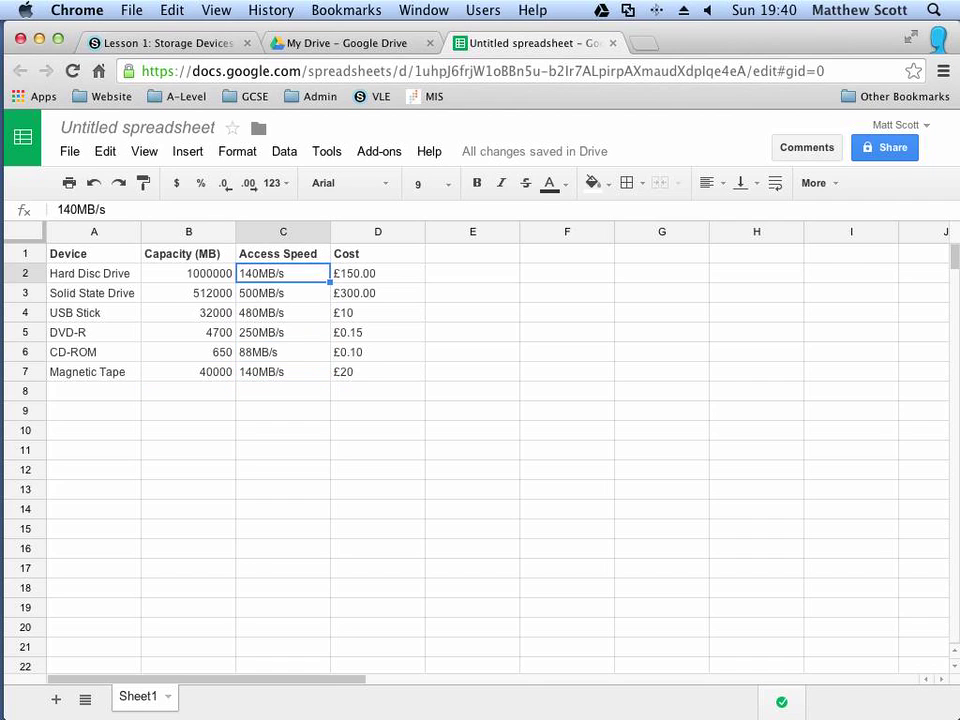
pyautogui.press('Down')
pyautogui.press('Down')
pyautogui.press('Down')
pyautogui.press('Down')
pyautogui.press('Down')
pyautogui.press('Up')
pyautogui.press('Up')
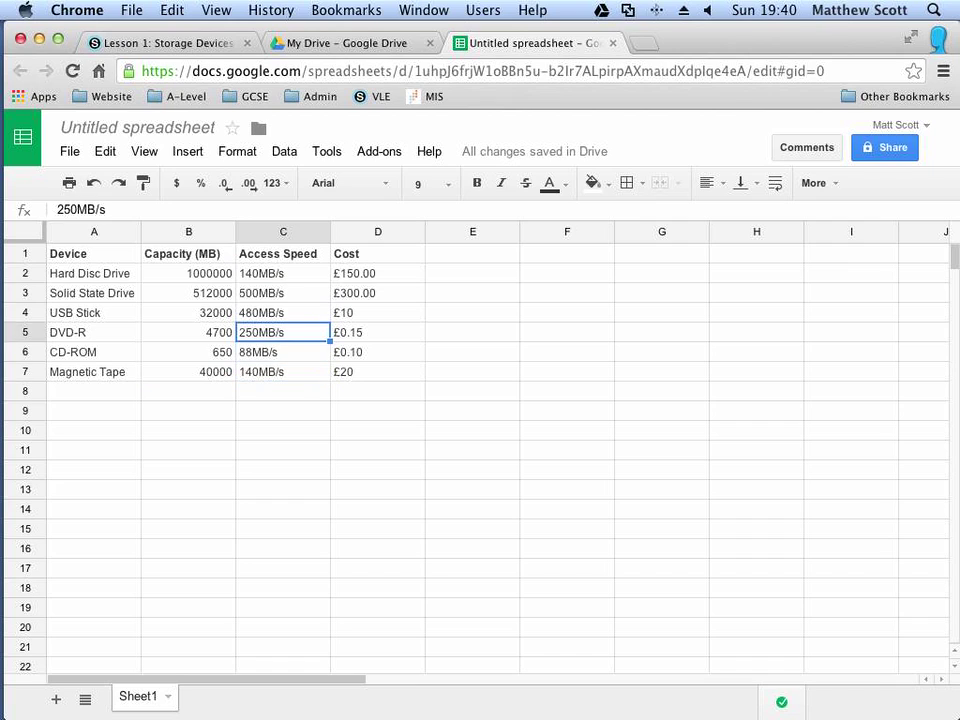
pyautogui.press('Up')
pyautogui.press('Up')
pyautogui.press('Up')
pyautogui.press('Up')
pyautogui.press('Down')
pyautogui.press('Up')
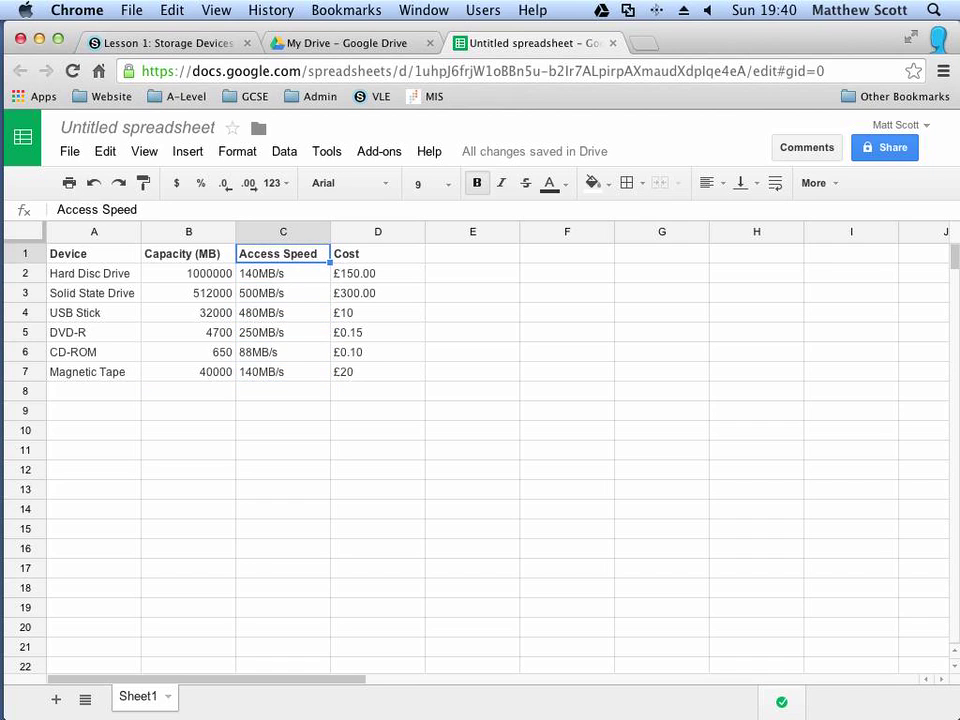
pyautogui.press('Down')
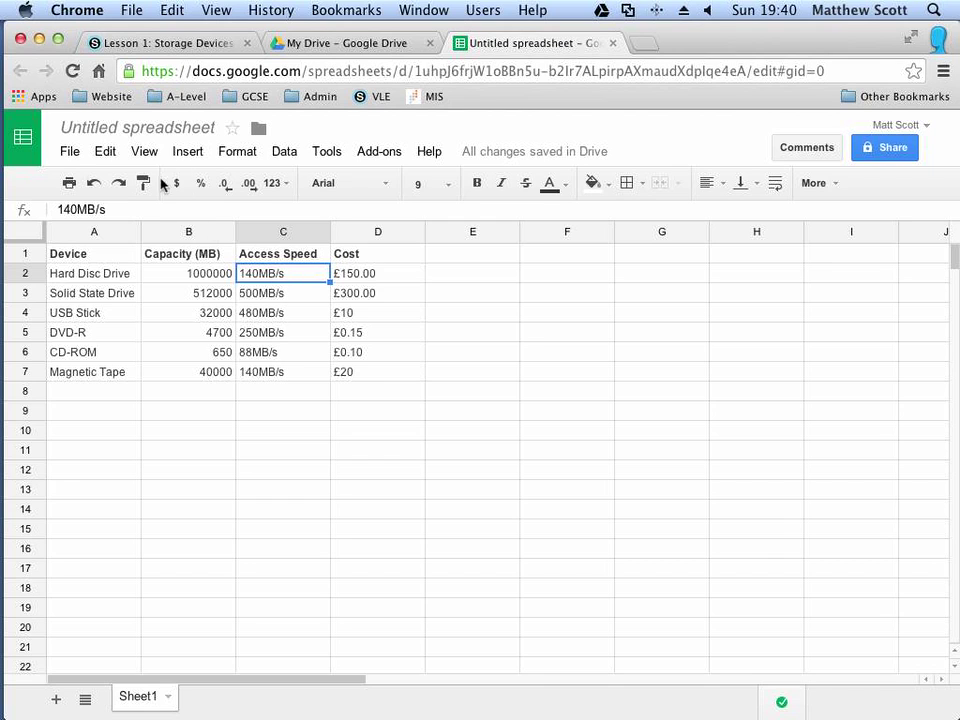
# Use Find and replace to strip every 'MB/s' suffix from the sheet
pyautogui.click(104, 152)
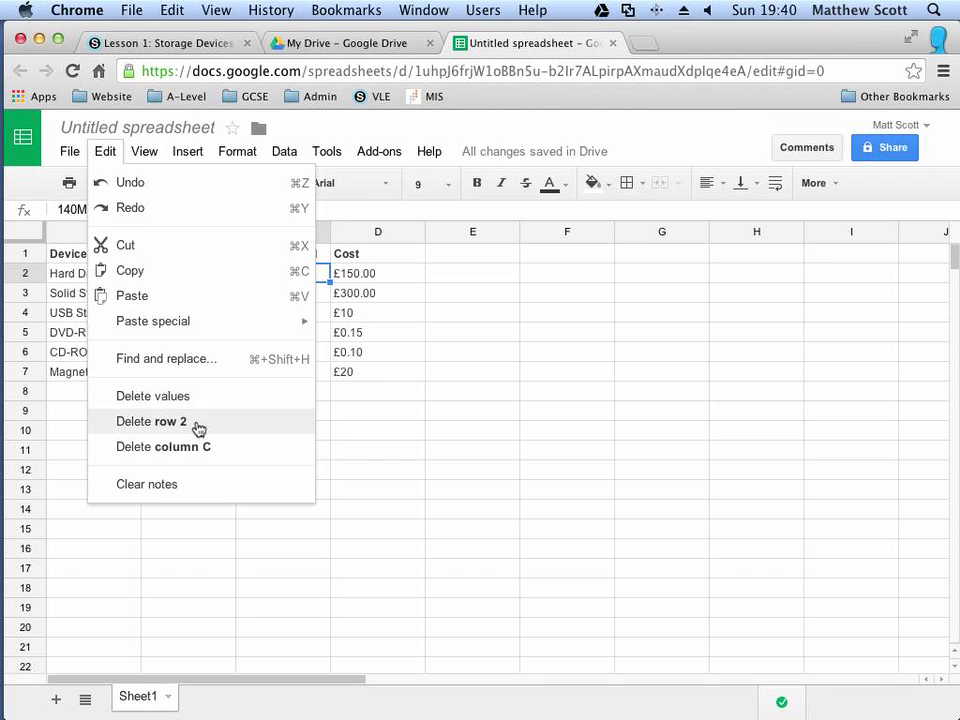
pyautogui.click(199, 359)
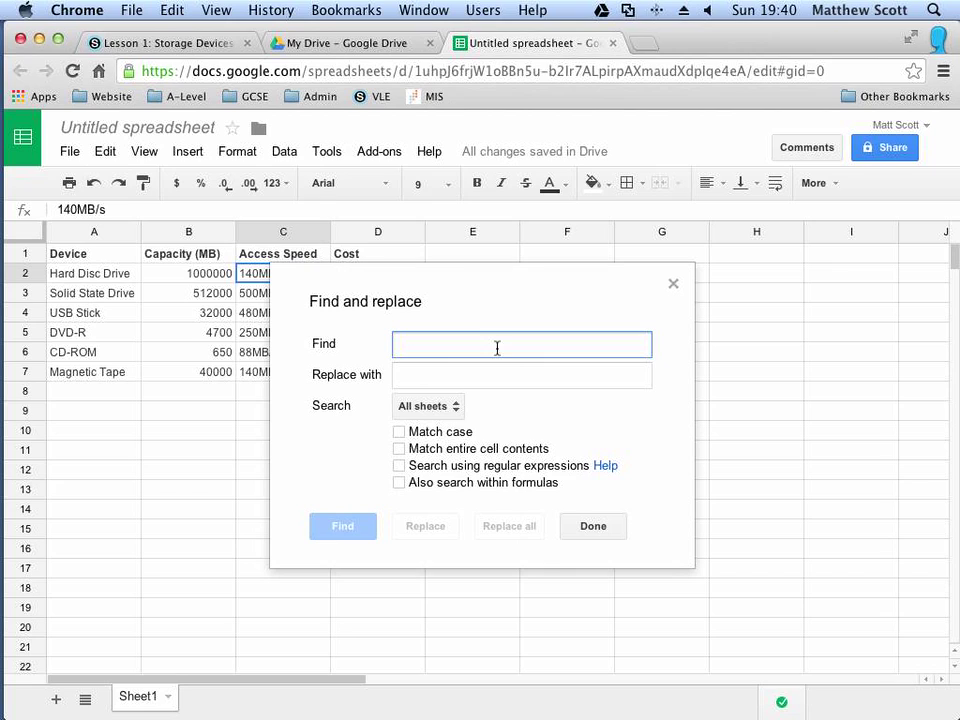
pyautogui.write('MB/s')
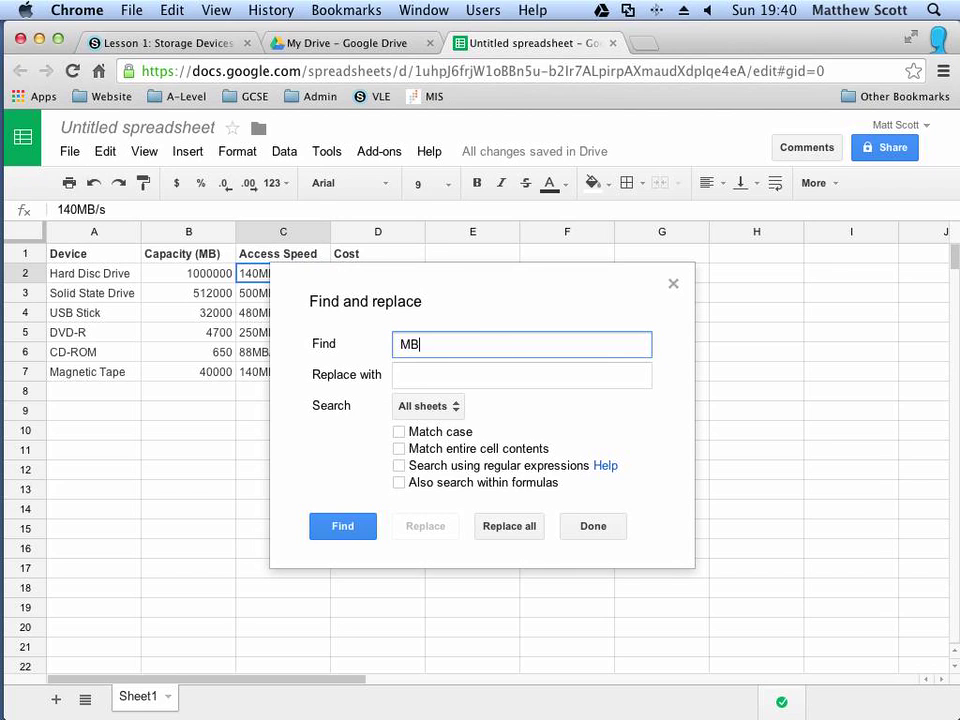
pyautogui.click(510, 526)
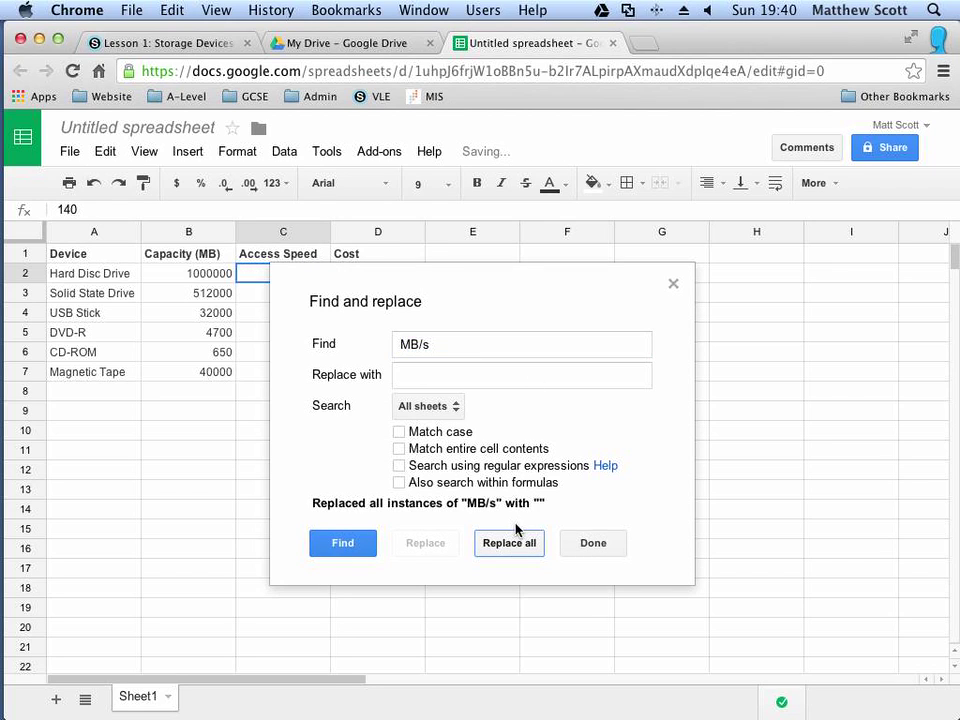
pyautogui.tripleClick(439, 344)
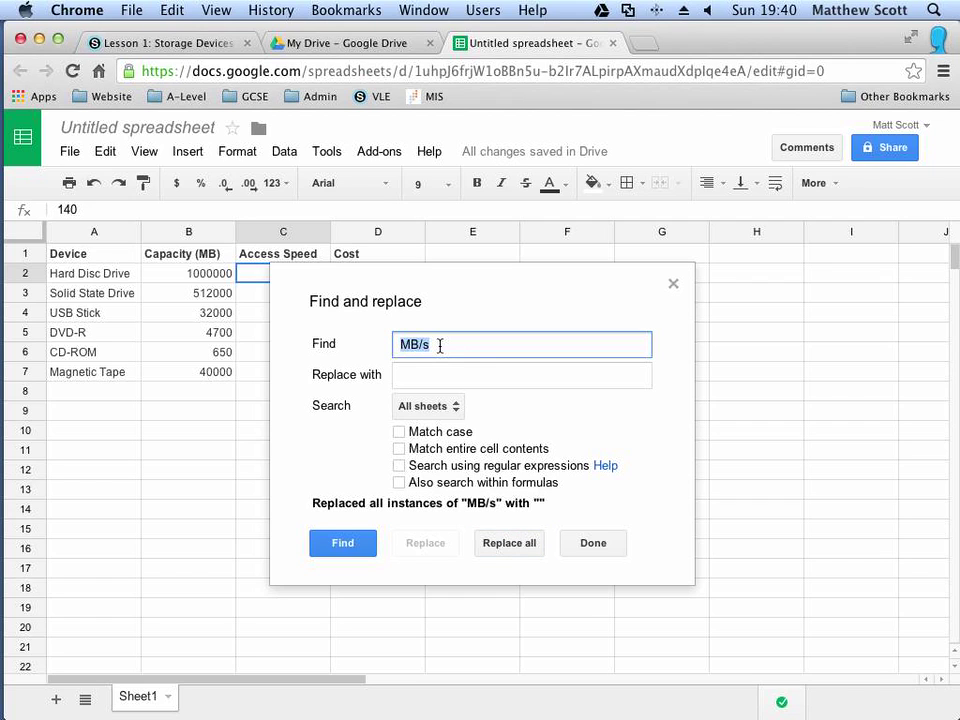
pyautogui.click(596, 544)
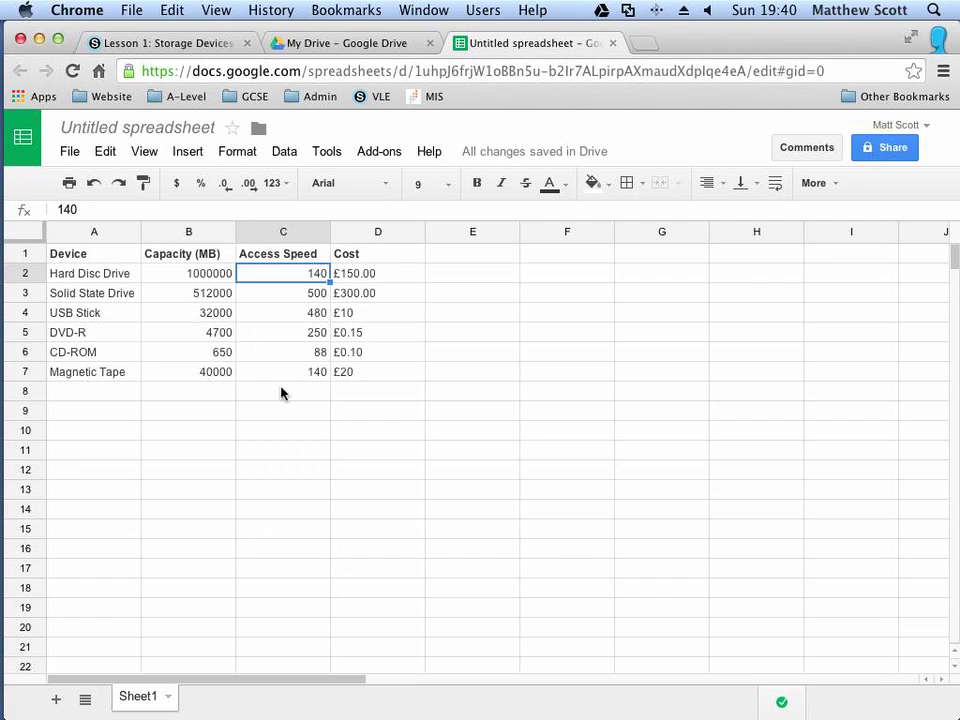
# Rename the Access Speed header to Access Speed (MB/s)
pyautogui.click(270, 257)
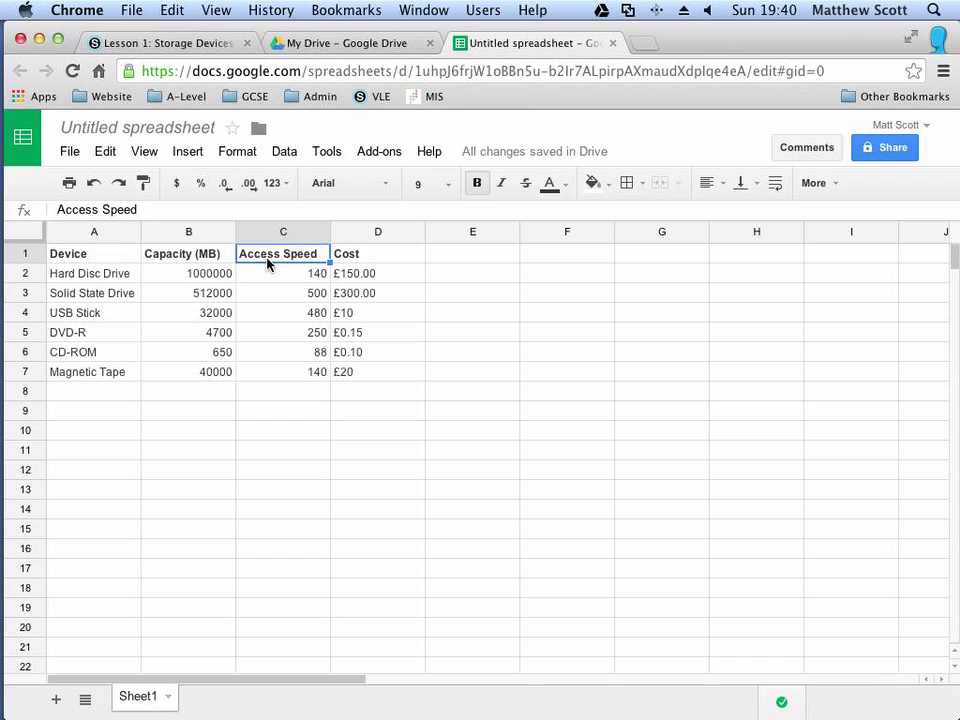
pyautogui.click(166, 211)
pyautogui.write('(MB/s)')
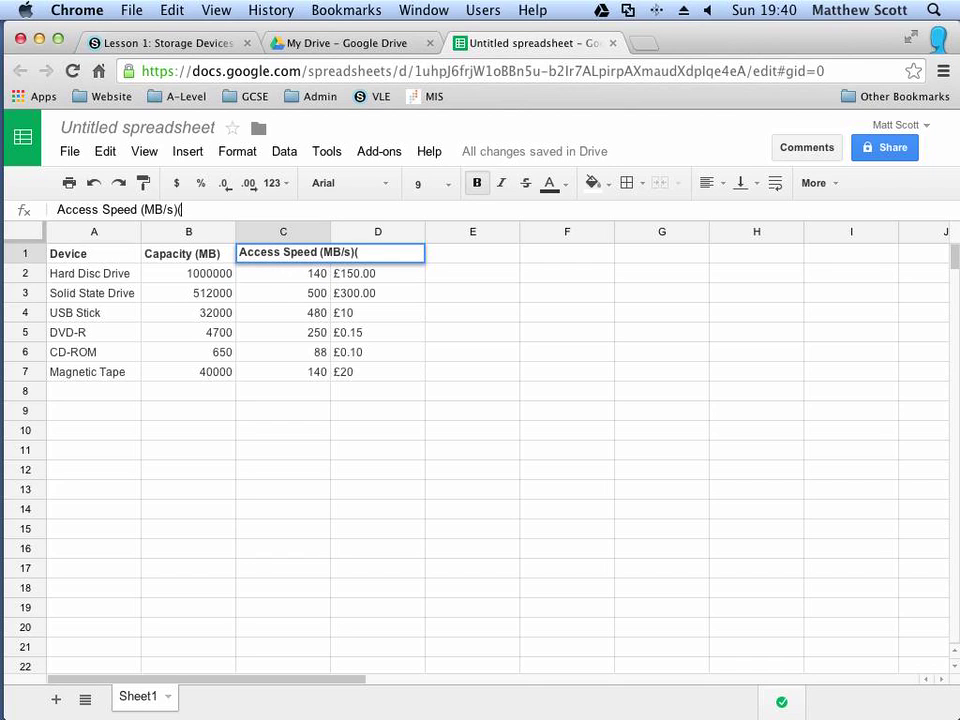
pyautogui.press('Return')
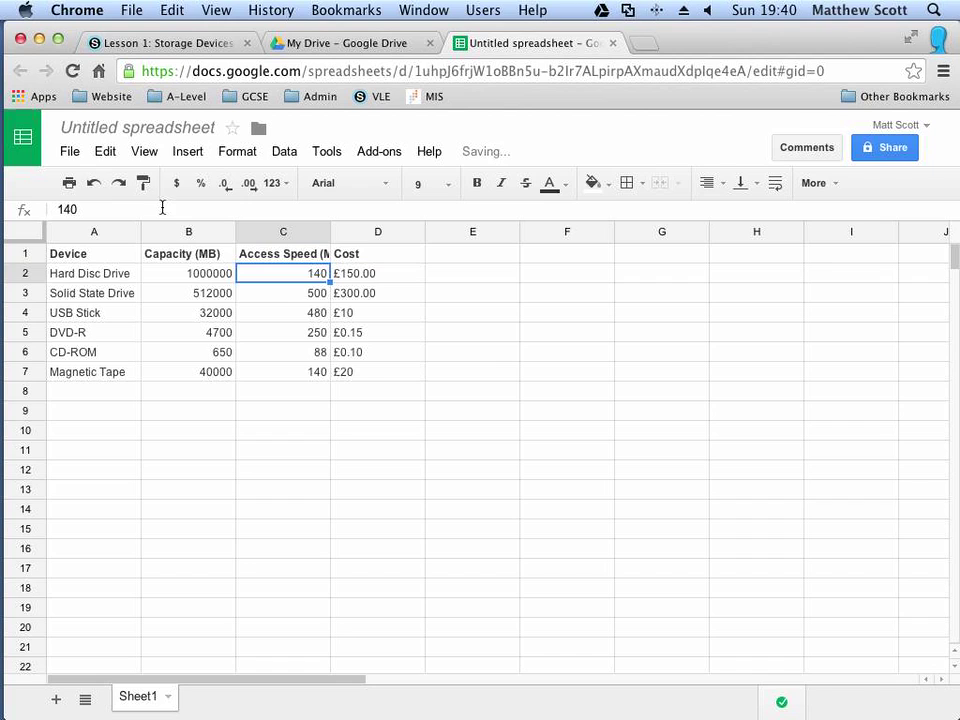
# Auto-fit all column widths to their contents, then return to the Schoology lesson page
pyautogui.click(30, 230)
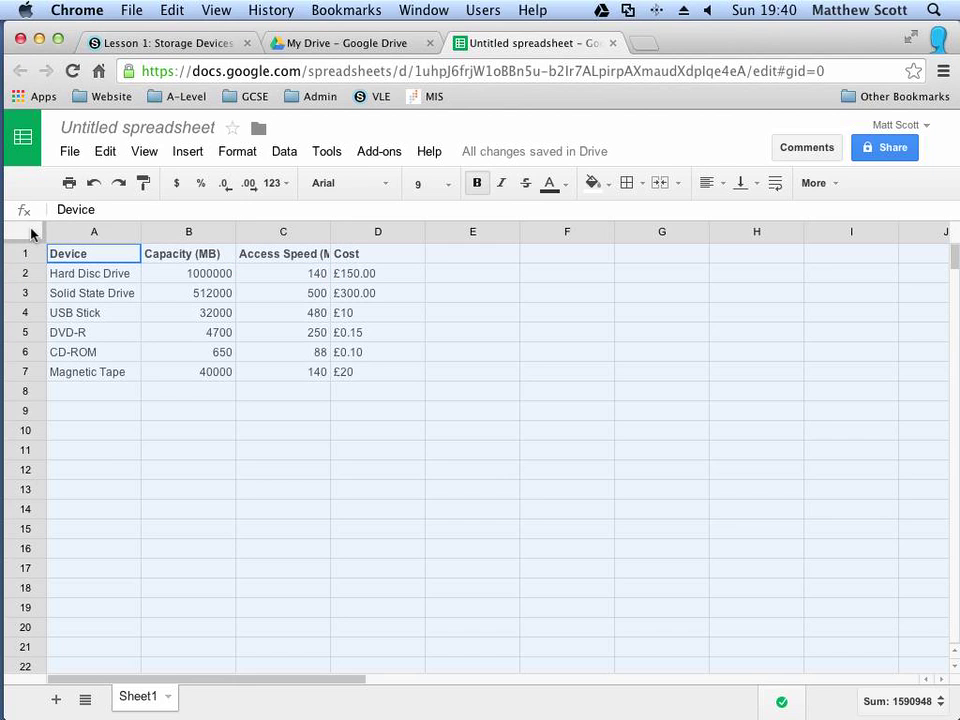
pyautogui.doubleClick(140, 232)
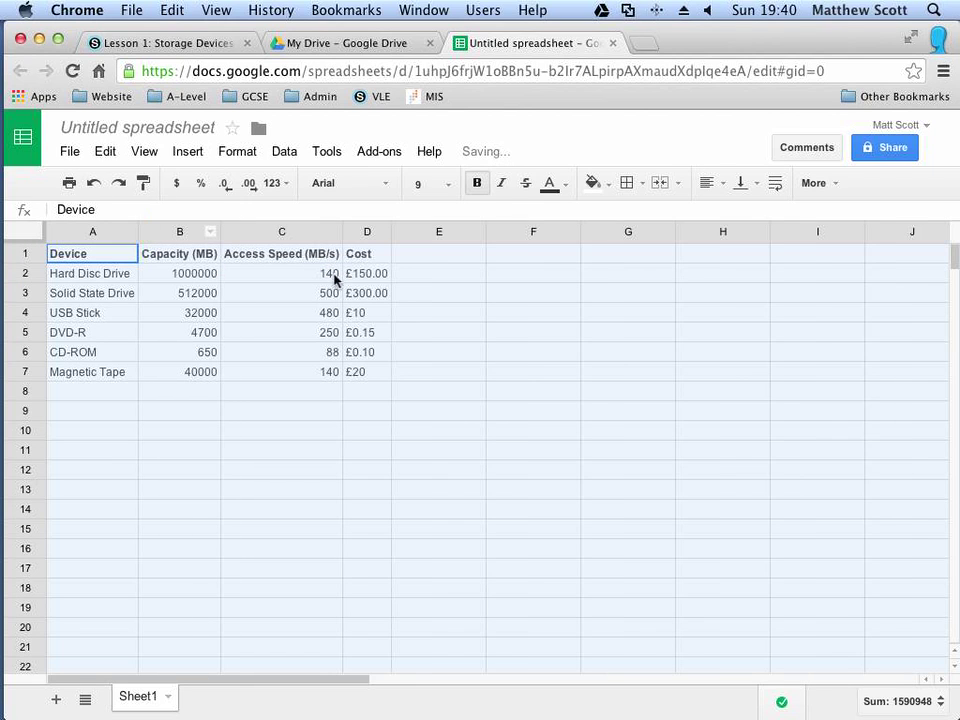
pyautogui.click(325, 413)
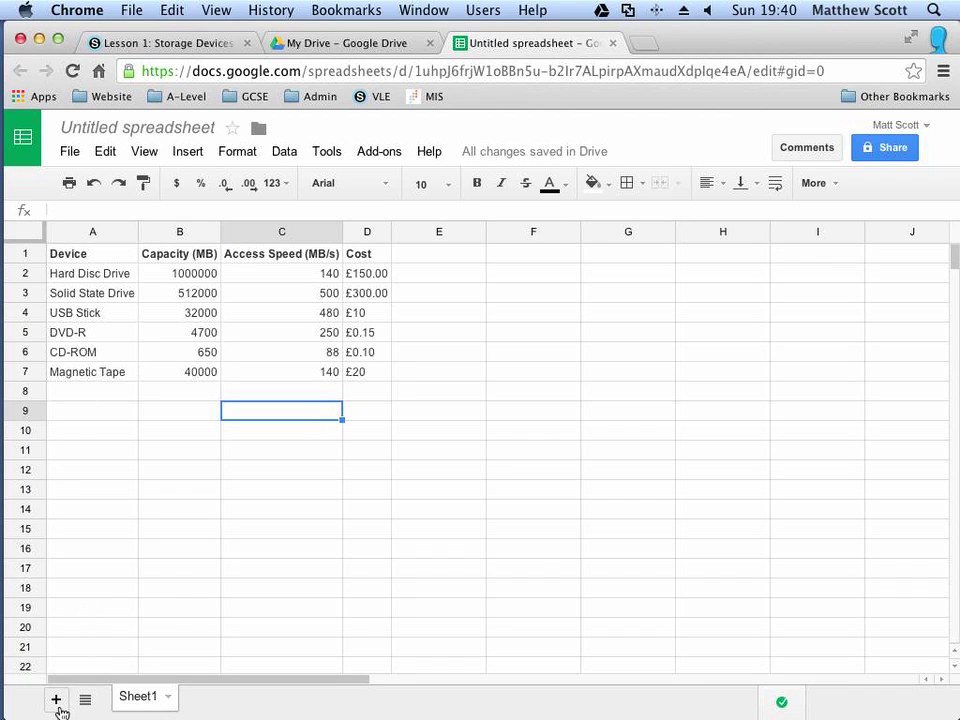
pyautogui.click(128, 468)
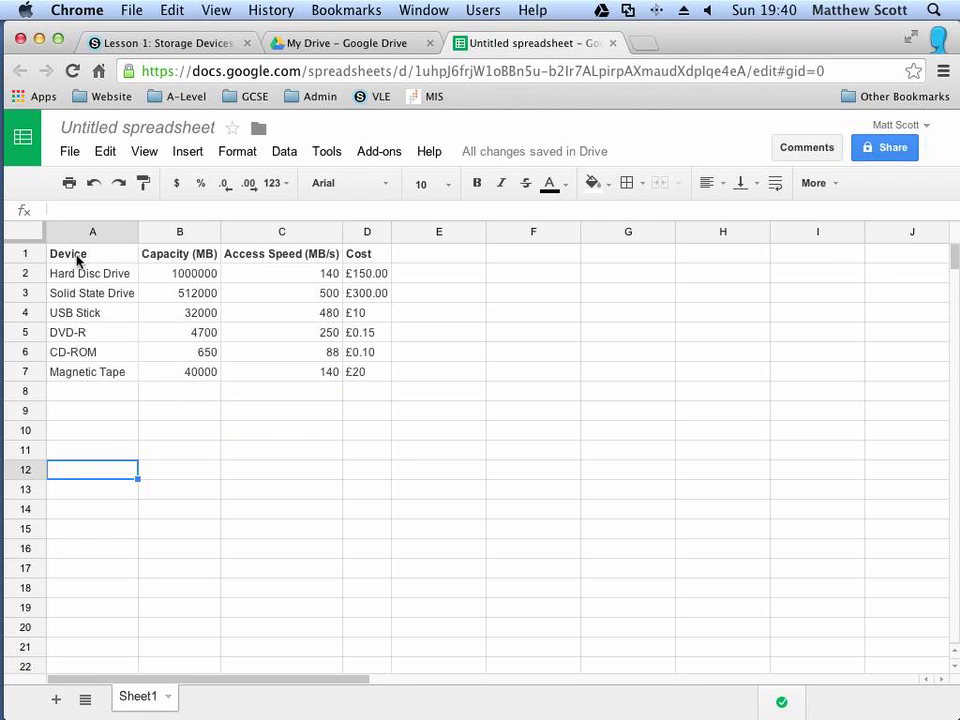
pyautogui.click(130, 43)
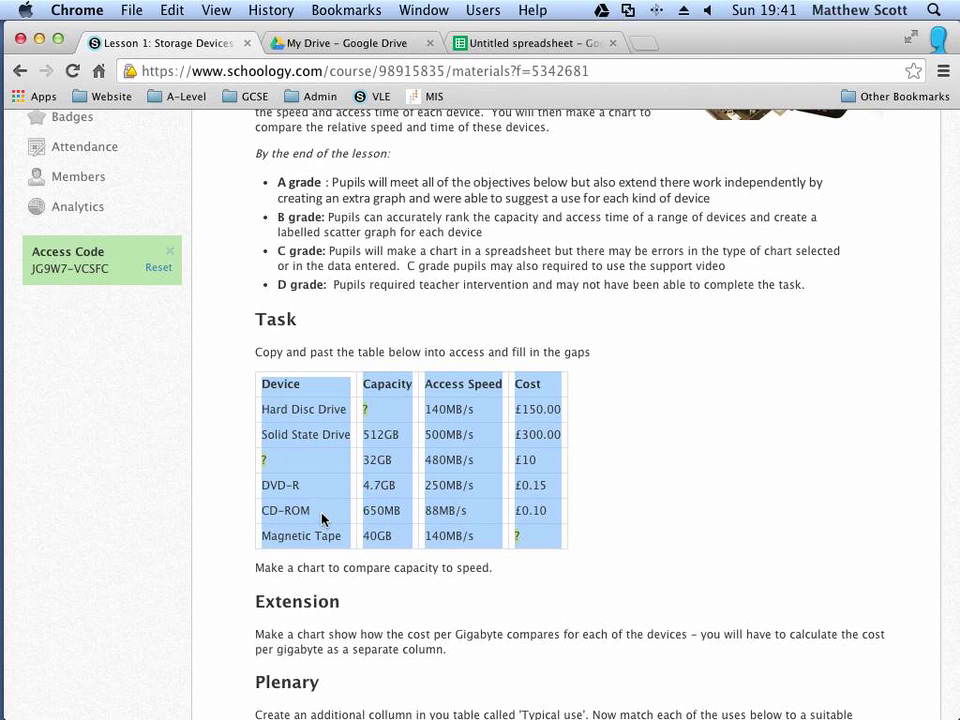
# Back in the spreadsheet, select the device, capacity and speed data A1:C7
pyautogui.click(320, 45)
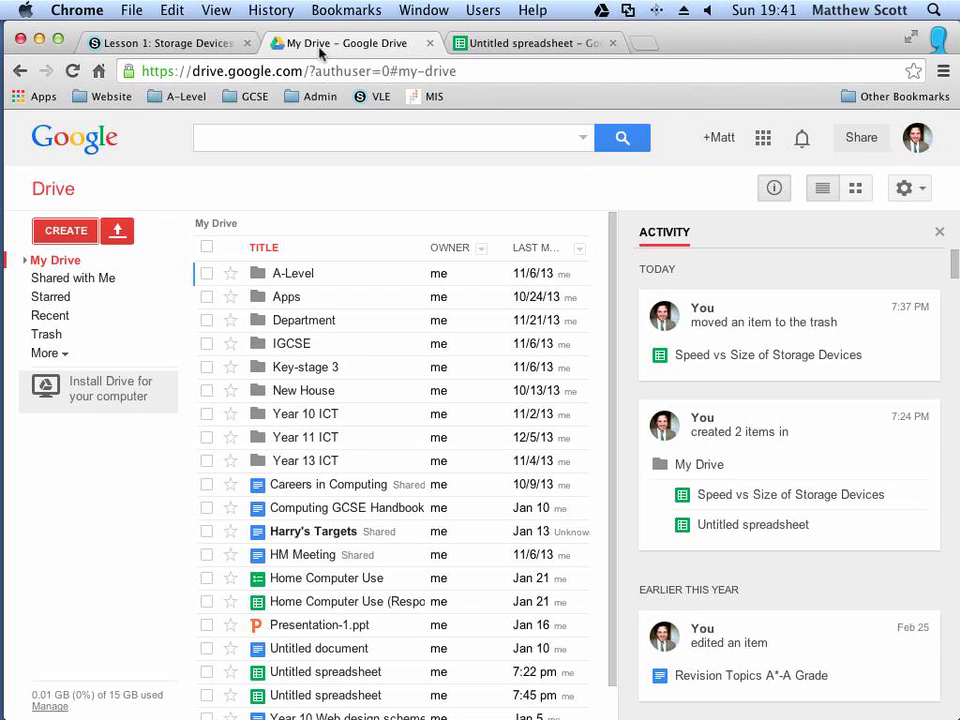
pyautogui.click(493, 45)
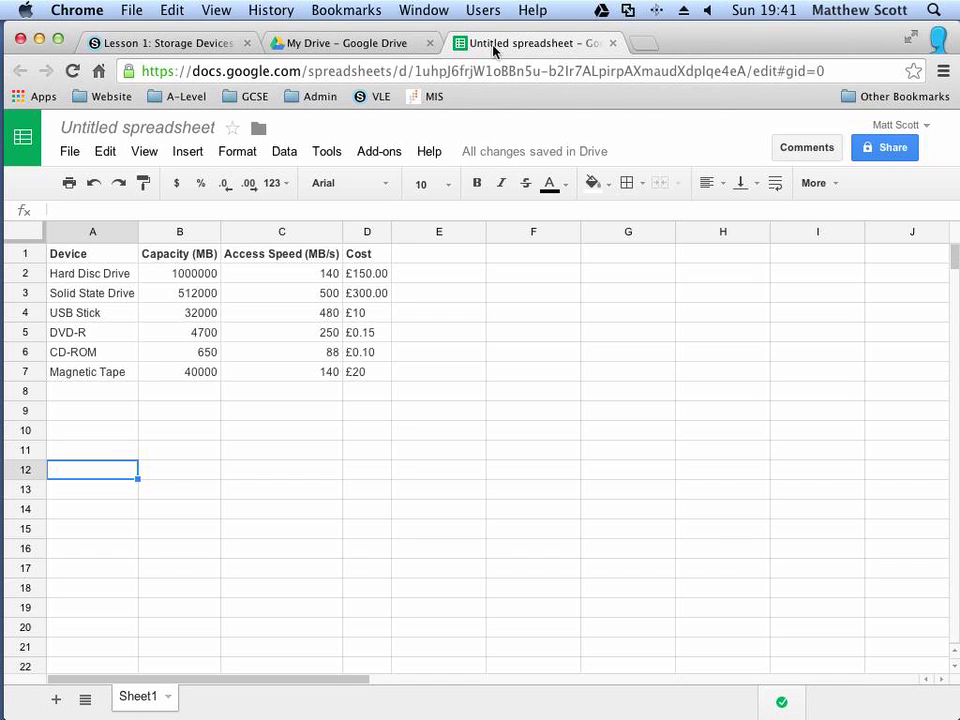
pyautogui.click(85, 257)
pyautogui.moveTo(85, 257); pyautogui.dragTo(280, 372)
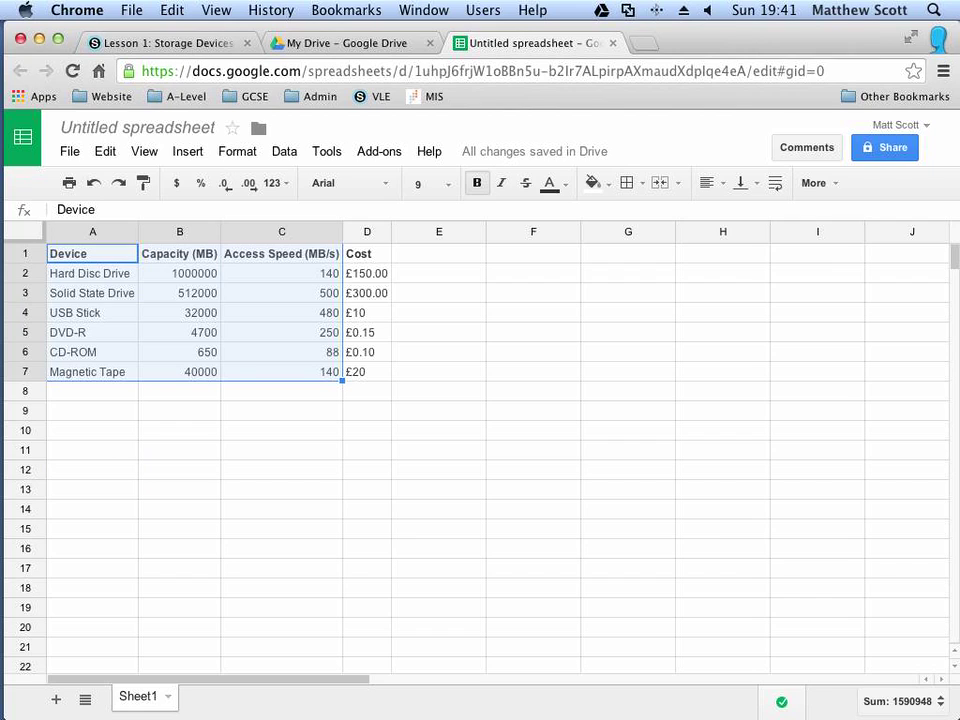
# Insert a chart from the selection and preview it as a bubble chart
pyautogui.click(187, 151)
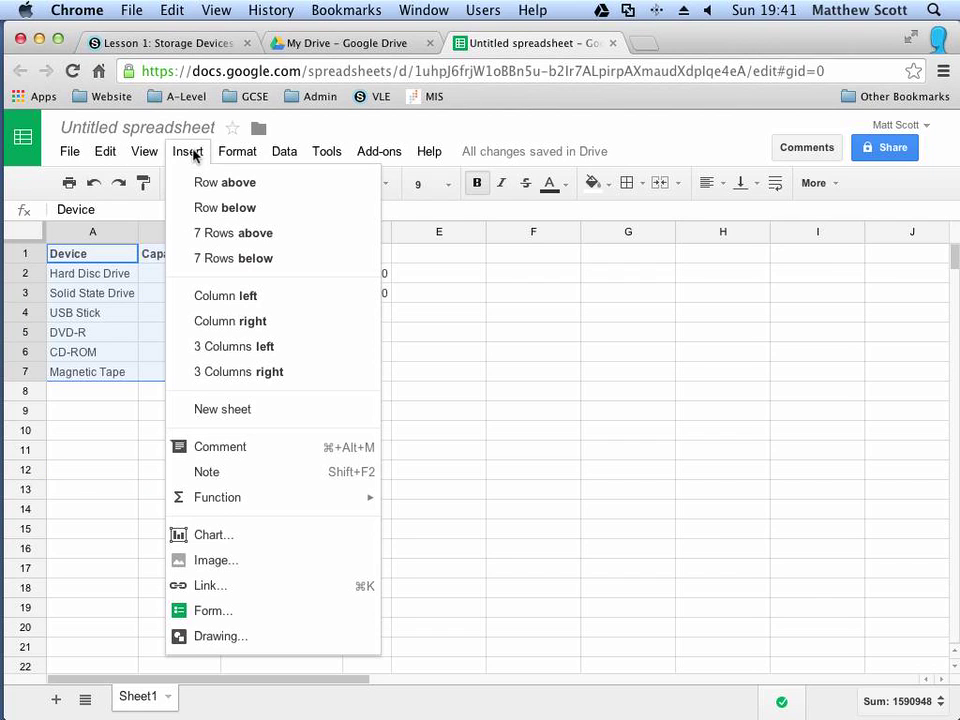
pyautogui.click(269, 541)
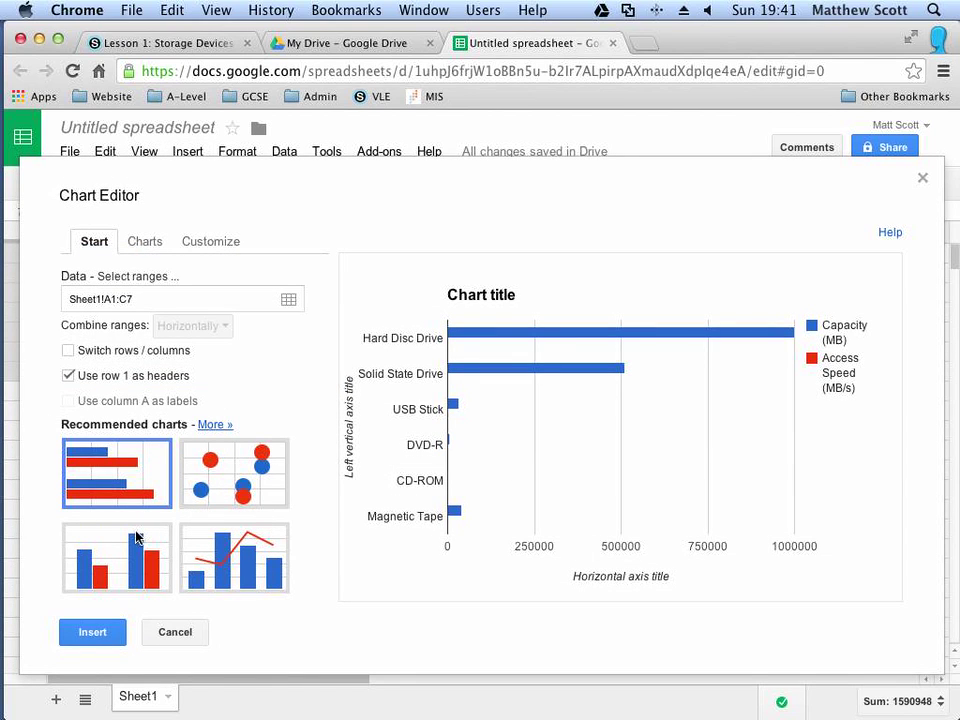
pyautogui.click(136, 548)
pyautogui.click(240, 550)
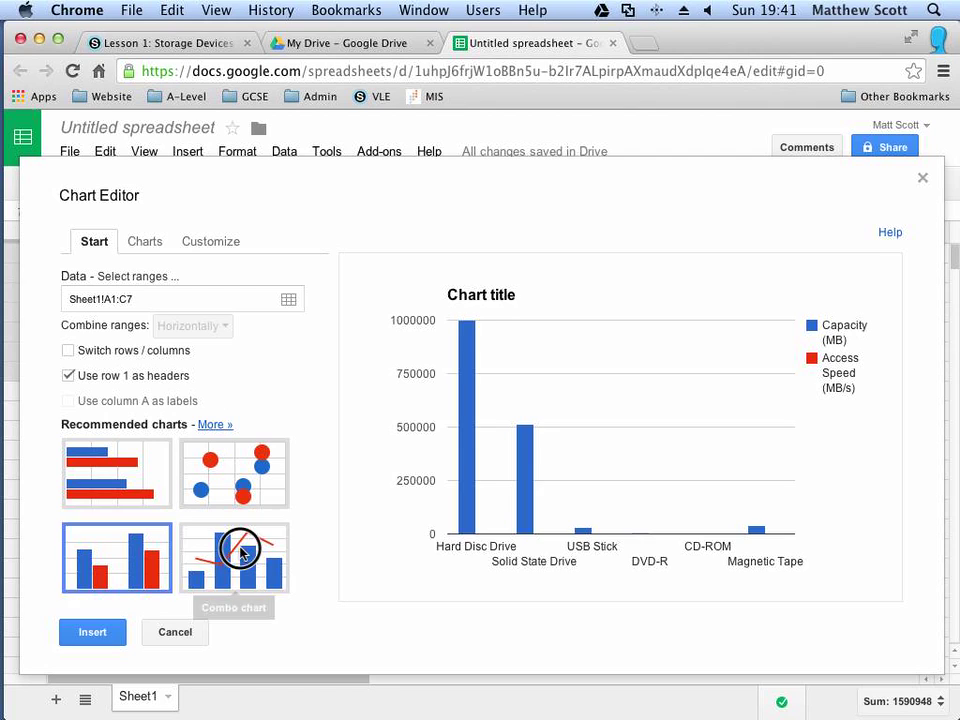
pyautogui.click(246, 466)
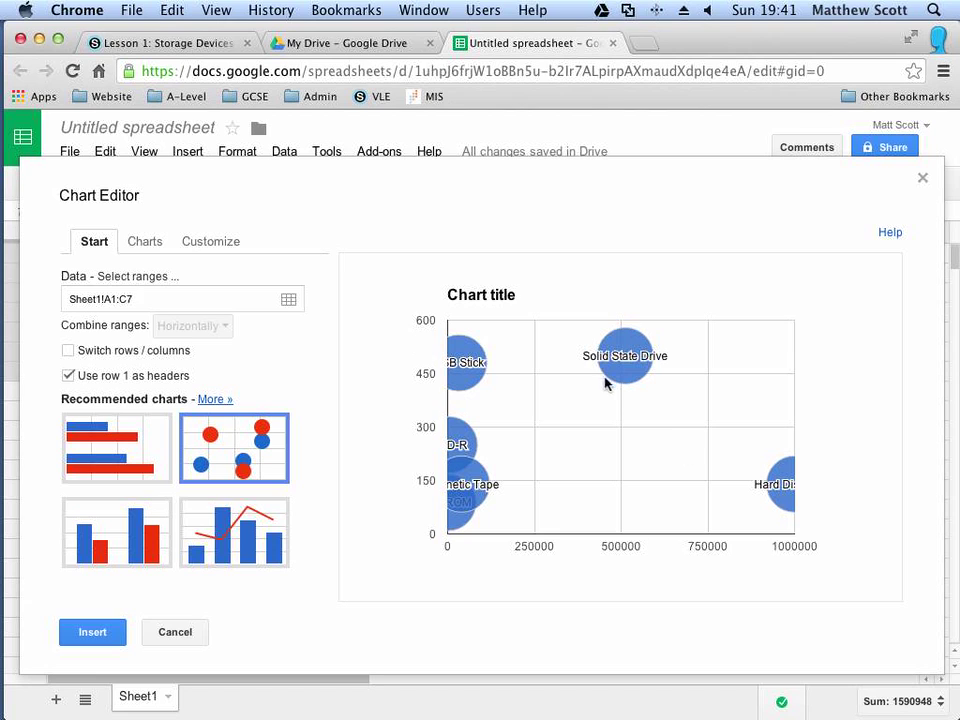
pyautogui.moveTo(605, 350)
pyautogui.click(135, 244)
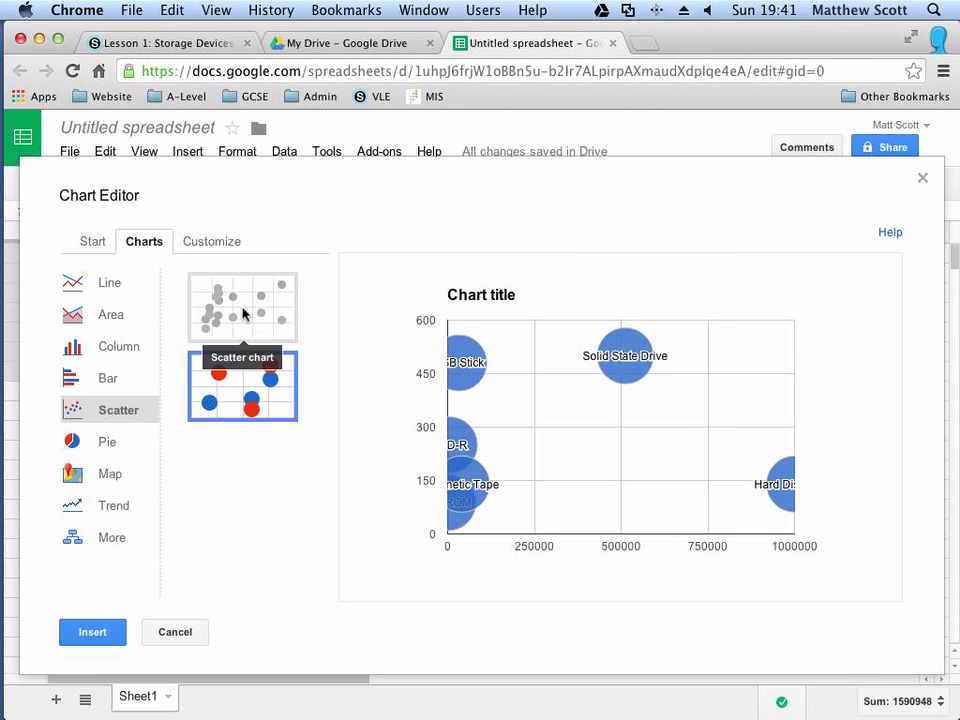
# Pick the bubble chart style under the Scatter chart type
pyautogui.click(243, 315)
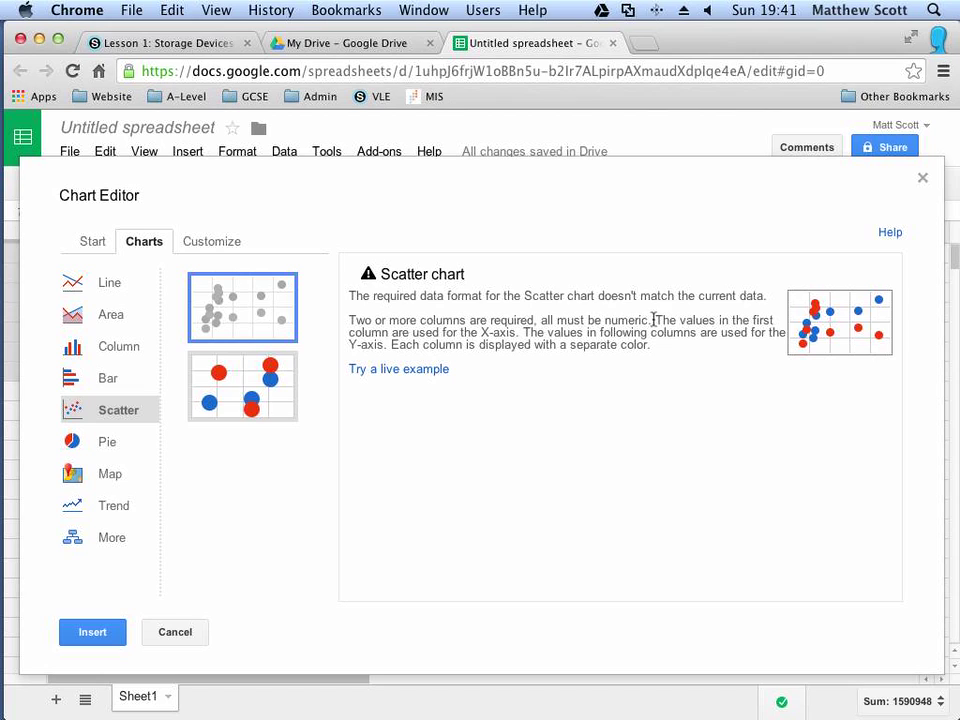
pyautogui.click(243, 405)
pyautogui.moveTo(621, 354)
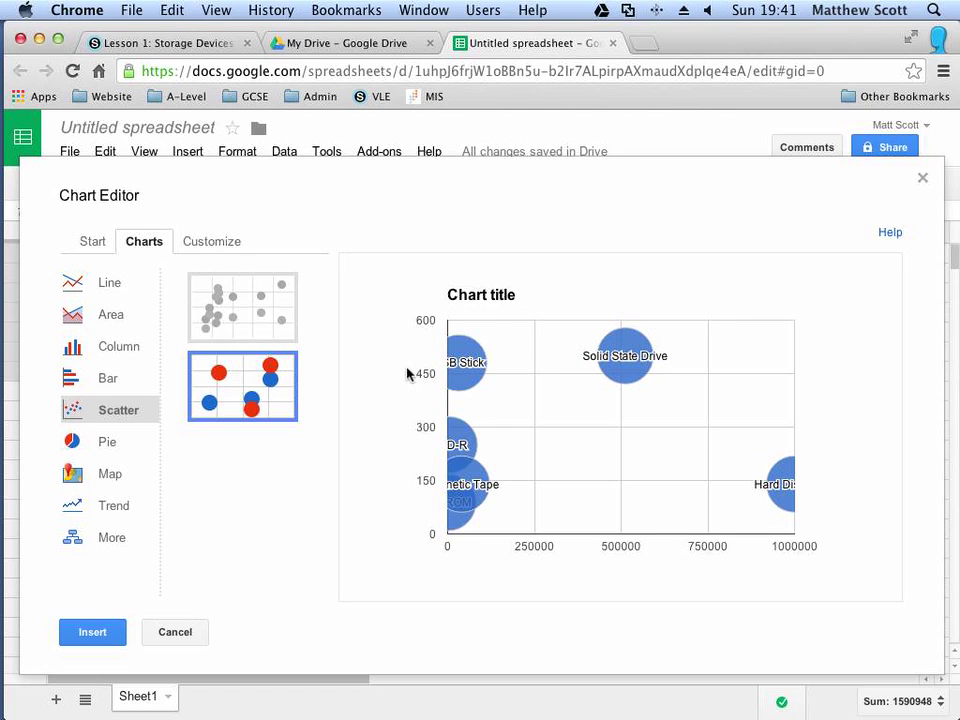
pyautogui.moveTo(465, 376)
# Change the chart title to 'Storage Devices' and turn on Maximize
pyautogui.click(240, 253)
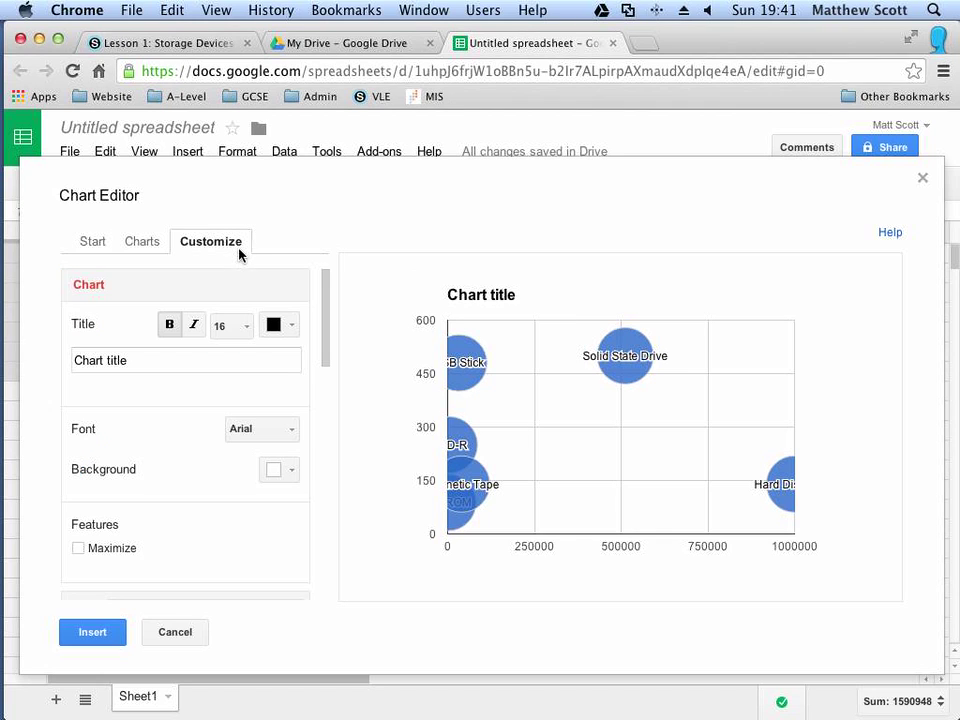
pyautogui.click(495, 296)
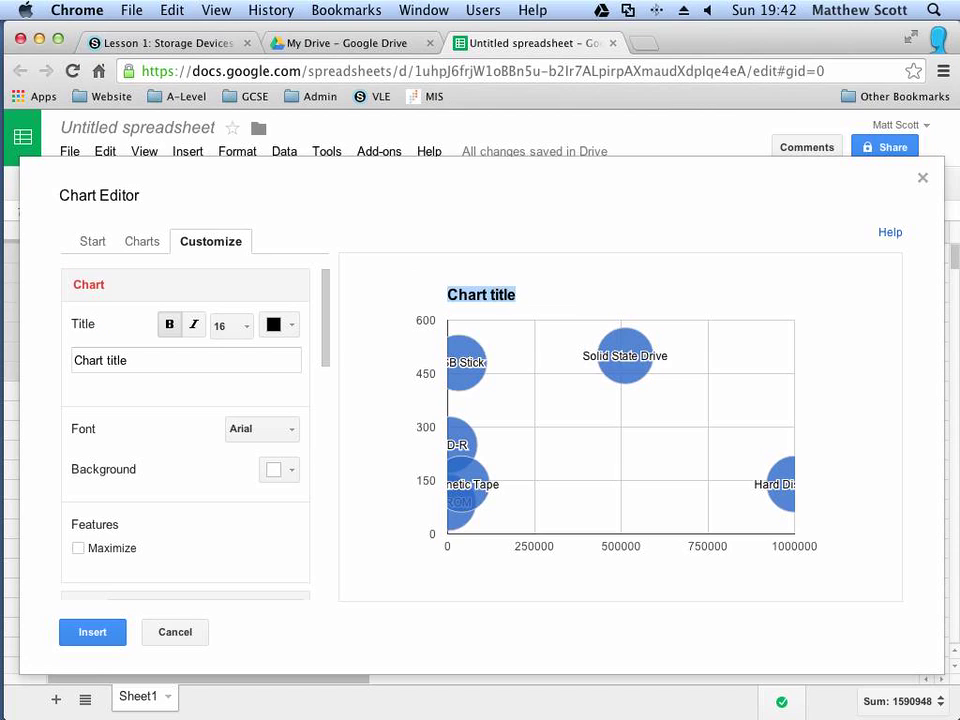
pyautogui.click(133, 361)
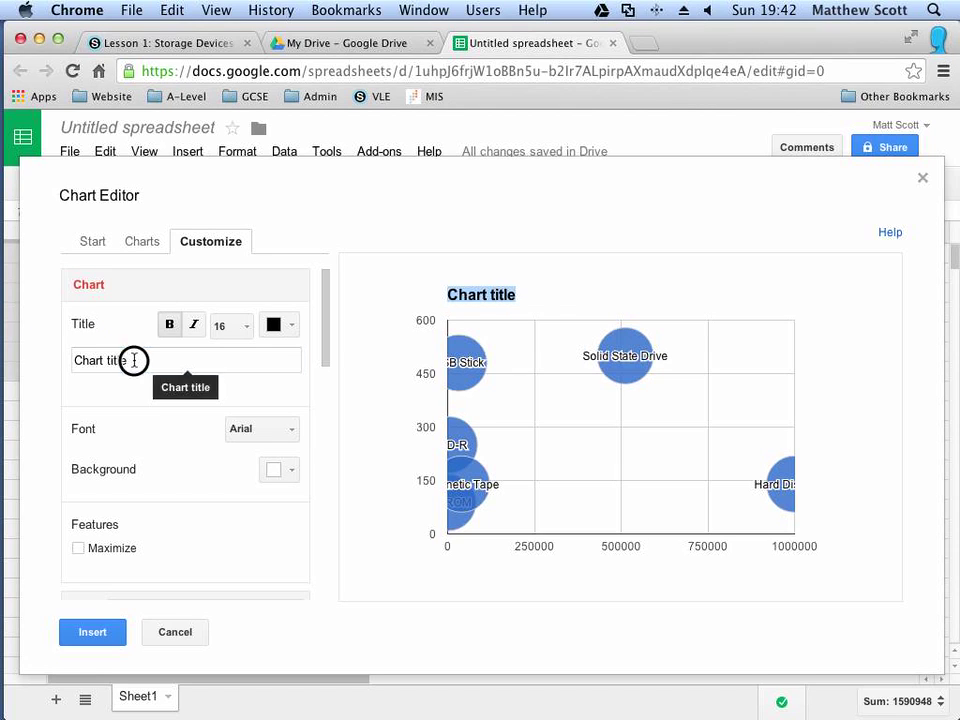
pyautogui.write('S')
pyautogui.press('BackSpace')
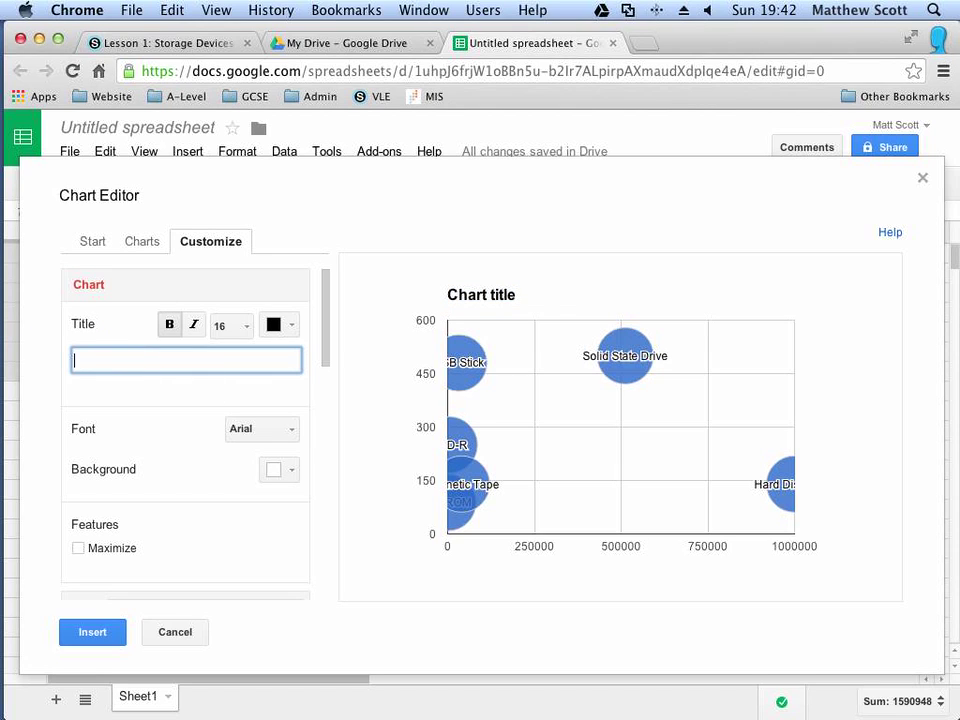
pyautogui.write('Storage Device')
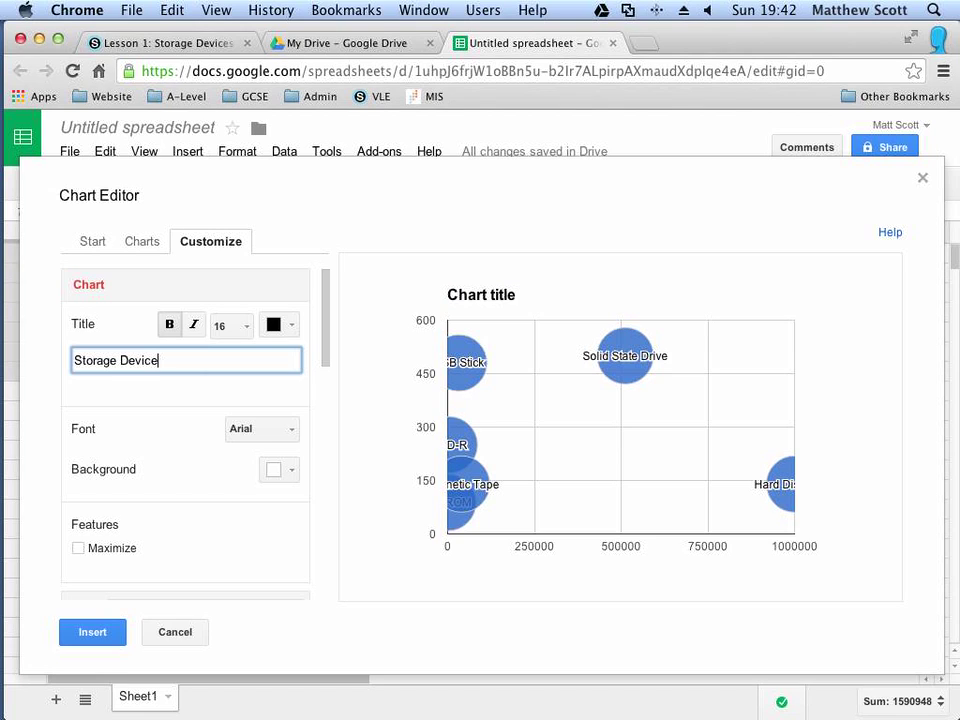
pyautogui.write('s')
pyautogui.click(79, 548)
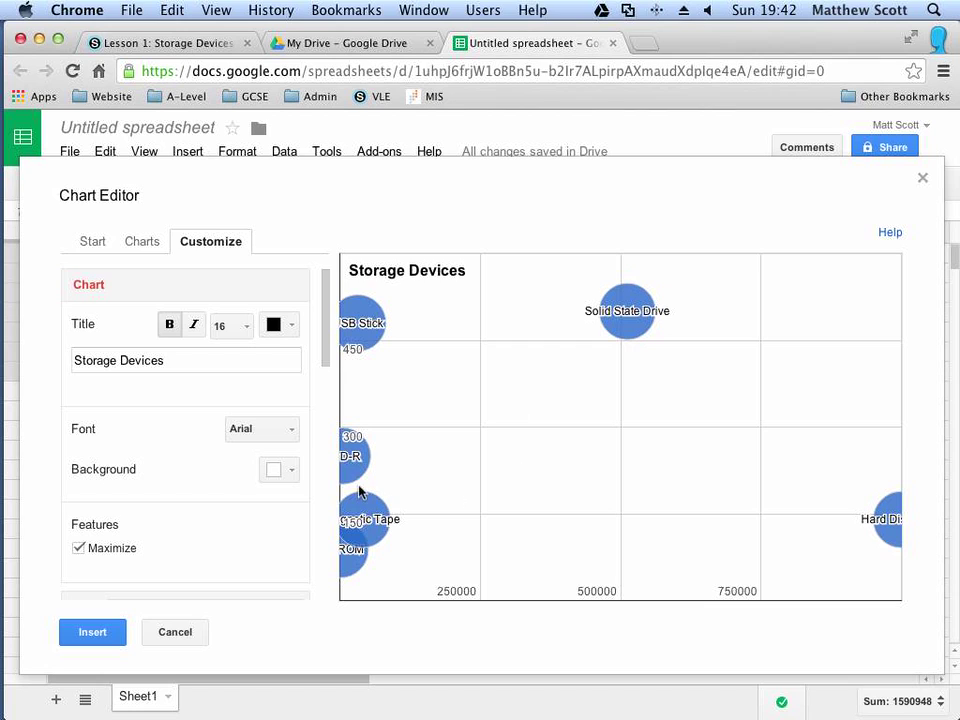
# Title the horizontal axis 'Size (MB)'
pyautogui.scroll(-2, 115, 516)
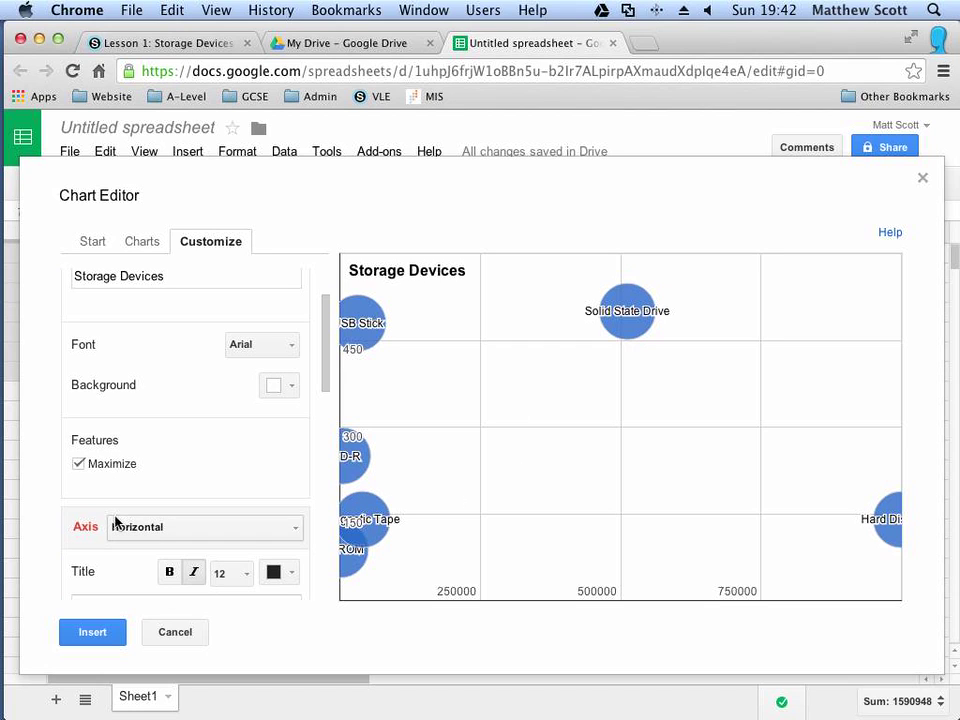
pyautogui.moveTo(332, 342); pyautogui.dragTo(343, 392)
pyautogui.click(247, 415)
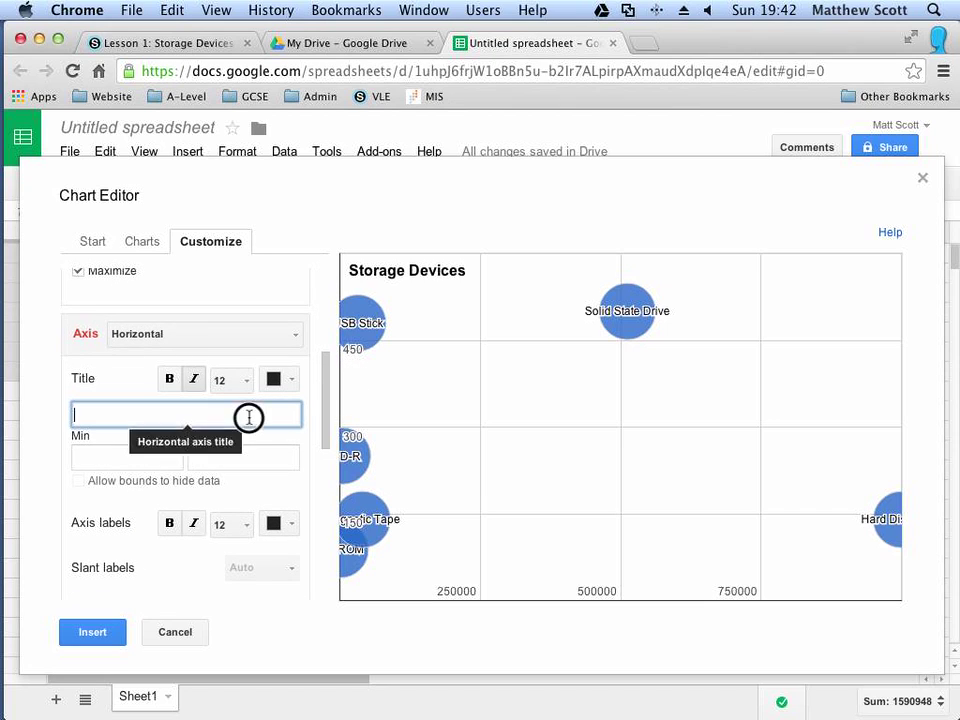
pyautogui.write('Size (')
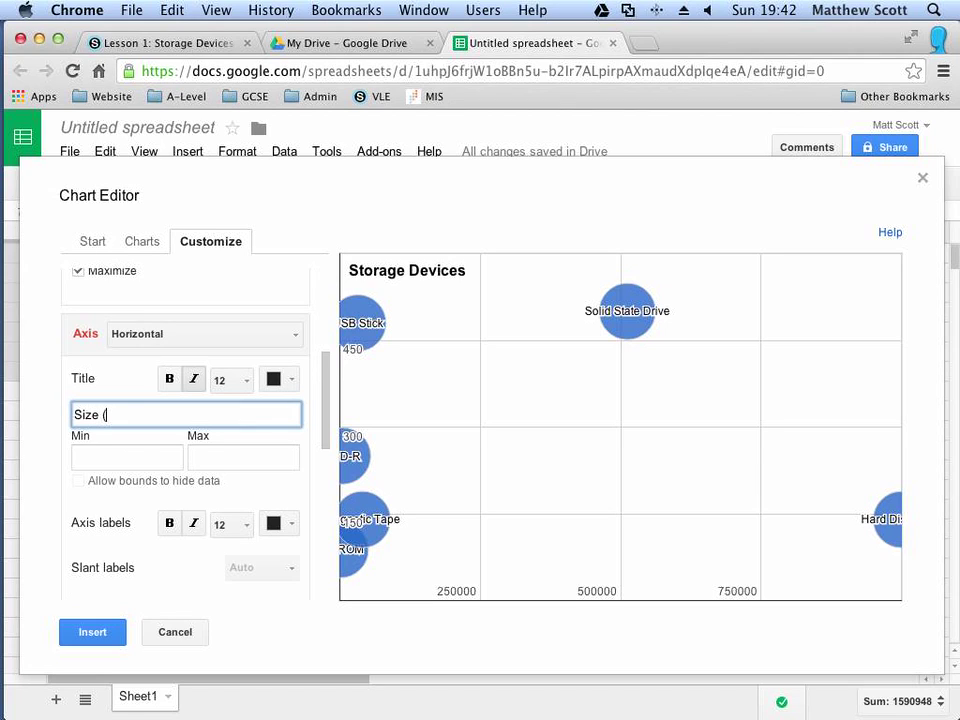
pyautogui.write('MB)')
# Set the horizontal axis range to 0–1200000 and toggle Allow bounds to hide data
pyautogui.click(92, 458)
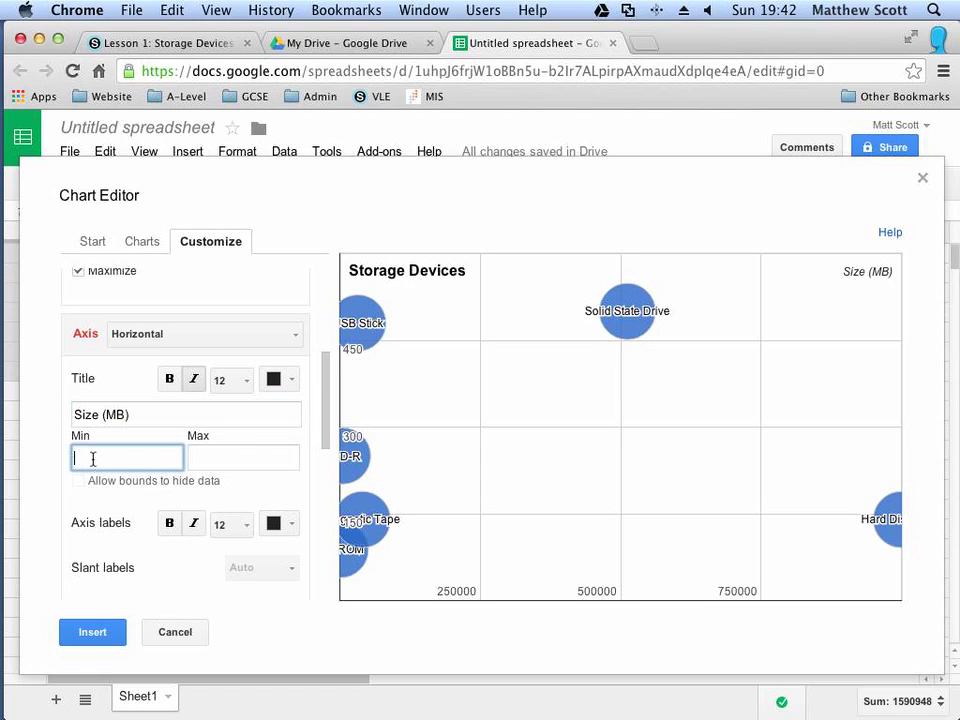
pyautogui.write('0')
pyautogui.click(229, 459)
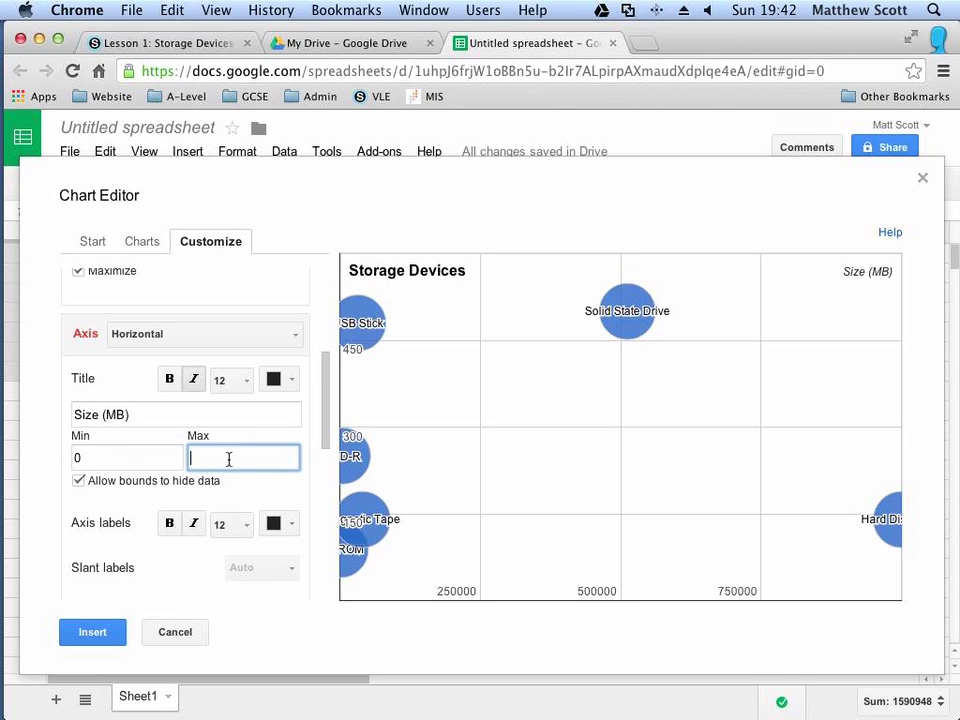
pyautogui.write('1200000')
pyautogui.click(206, 415)
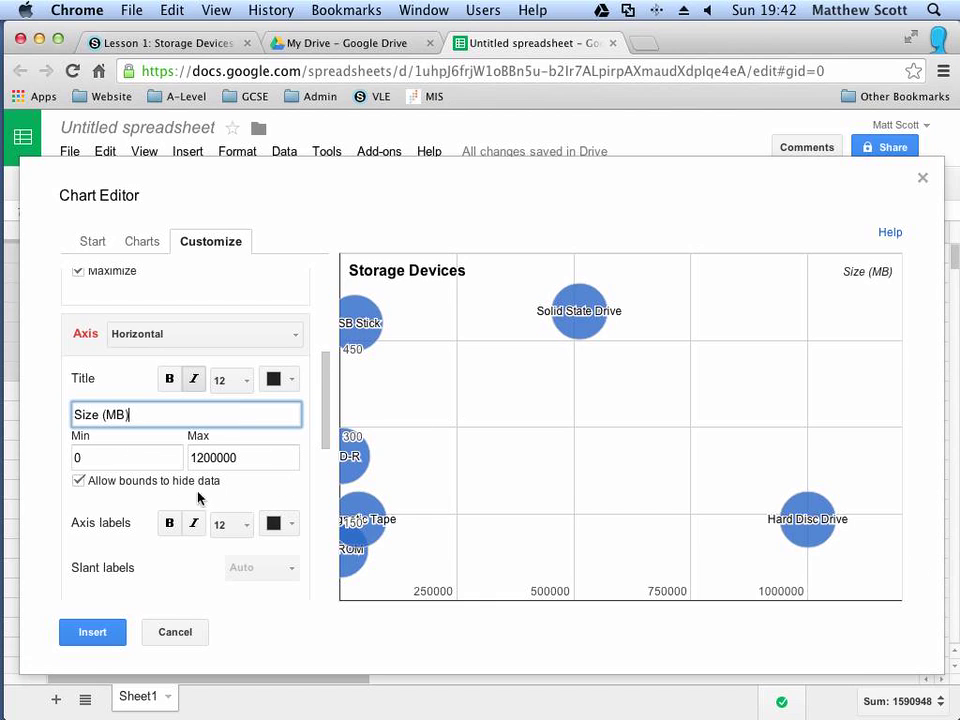
pyautogui.click(79, 481)
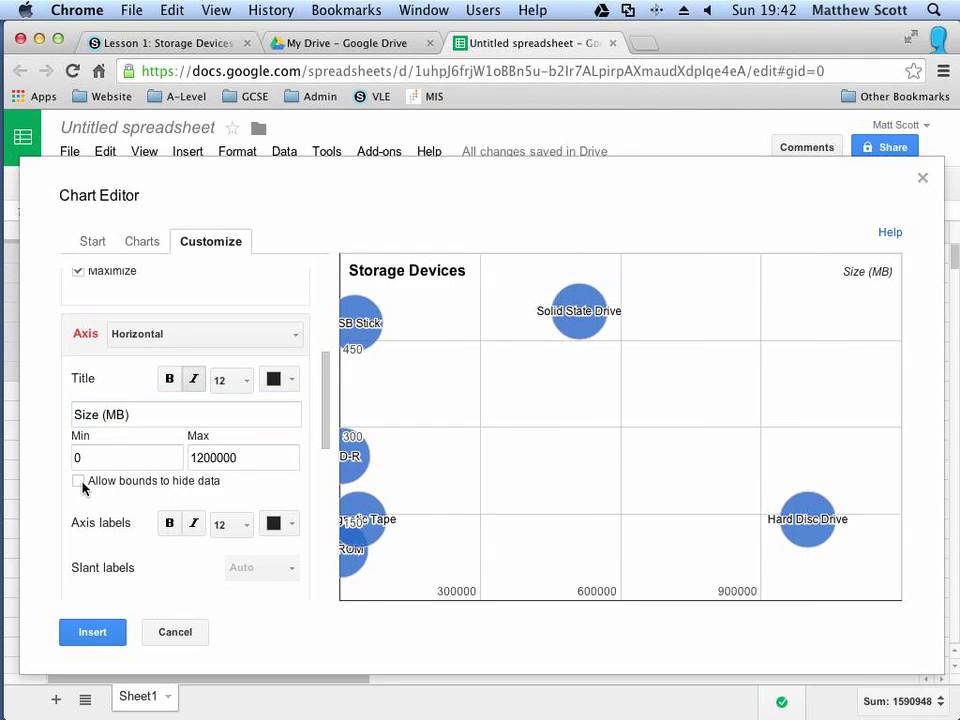
pyautogui.click(82, 484)
# Switch the horizontal Size axis to a logarithmic scale
pyautogui.click(82, 484)
pyautogui.scroll(-1, 120, 511)
pyautogui.scroll(-1, 120, 513)
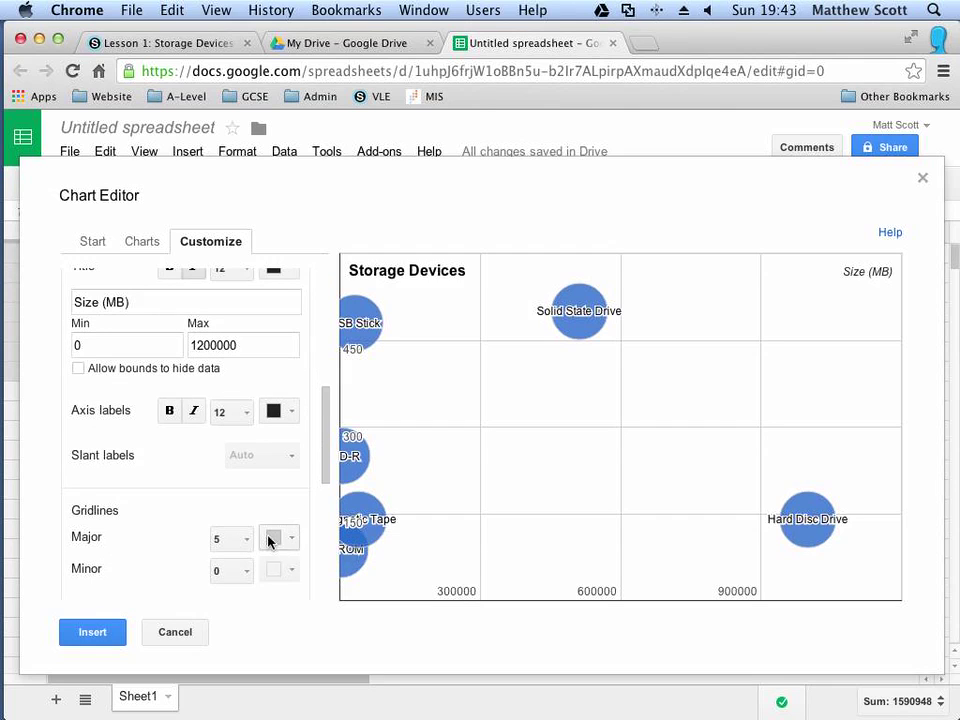
pyautogui.moveTo(326, 480); pyautogui.dragTo(349, 549)
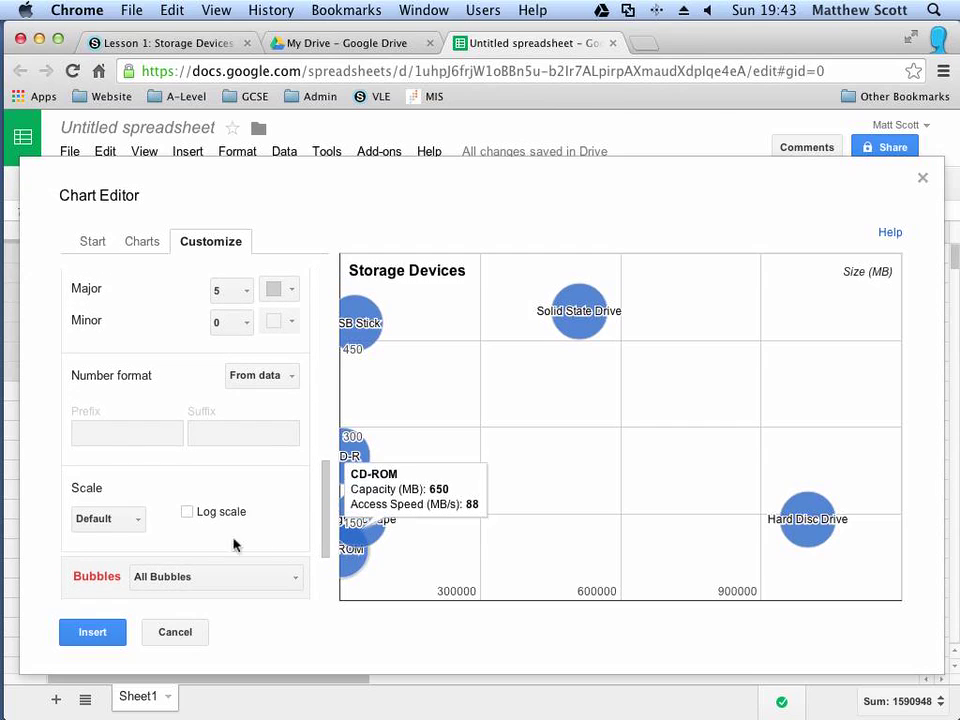
pyautogui.click(188, 512)
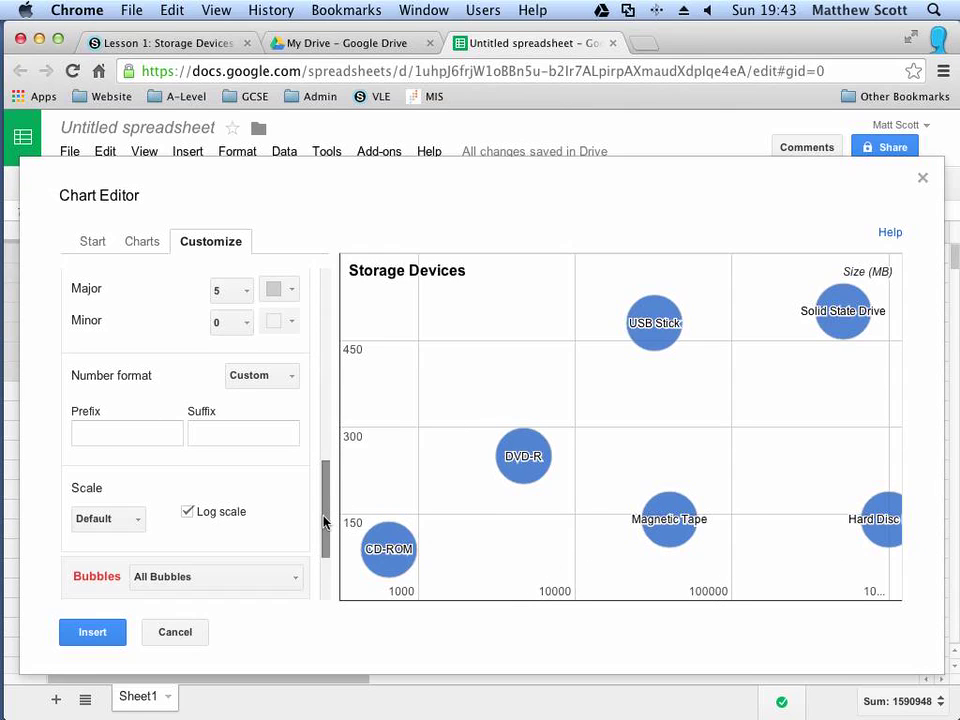
# Set the horizontal axis maximum to 1500000 so the Hard Disc Drive bubble fits
pyautogui.moveTo(324, 520); pyautogui.dragTo(193, 390)
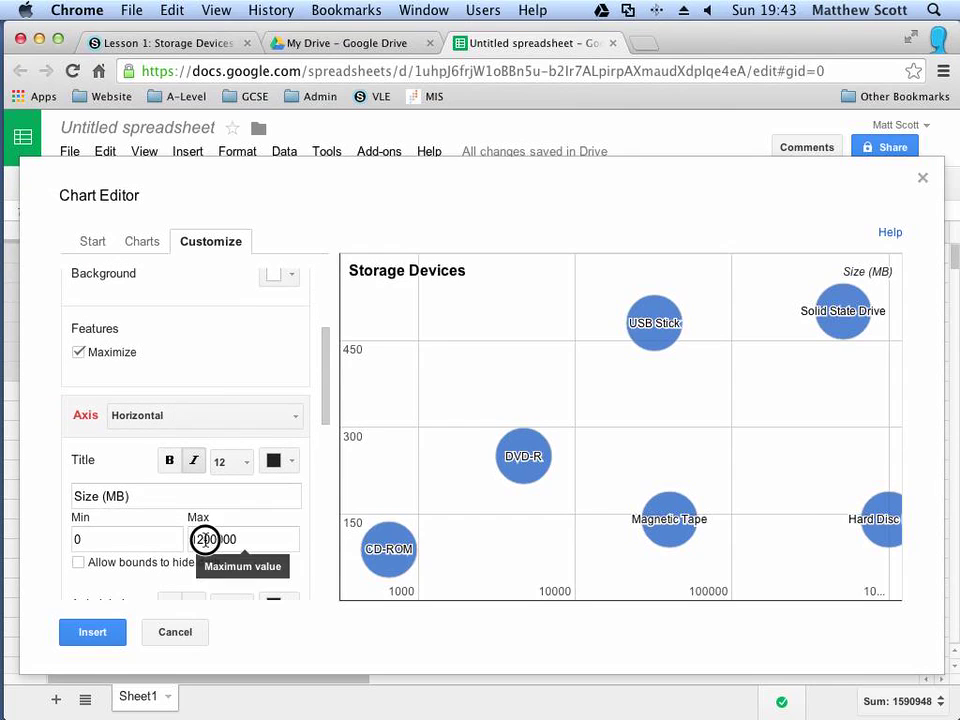
pyautogui.click(205, 539)
pyautogui.press('BackSpace')
pyautogui.write('12')
pyautogui.press('BackSpace')
pyautogui.write('5')
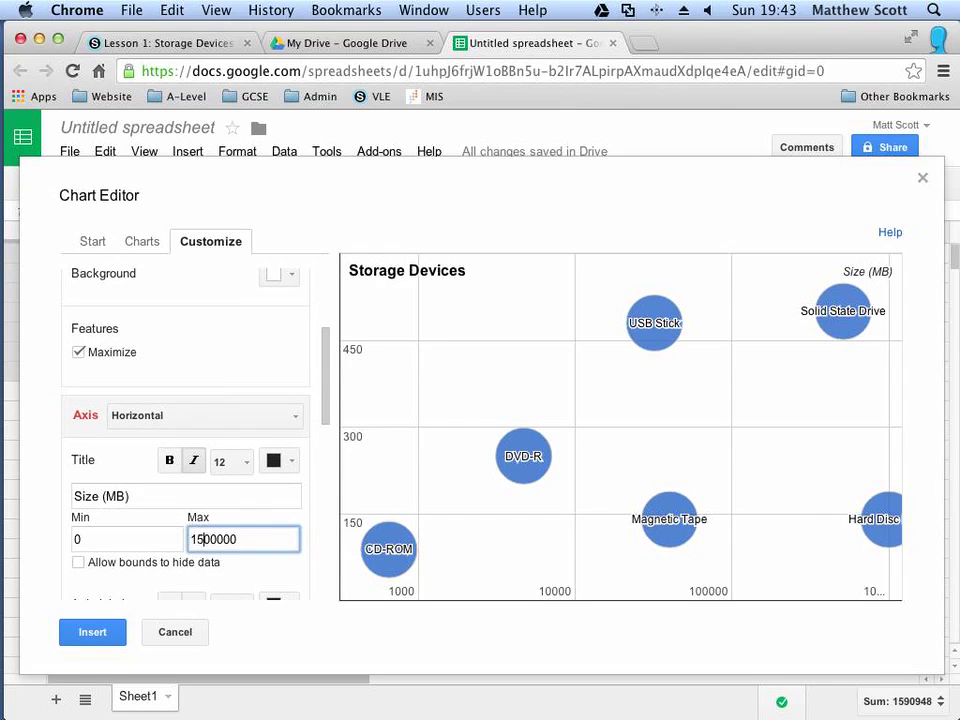
pyautogui.click(437, 443)
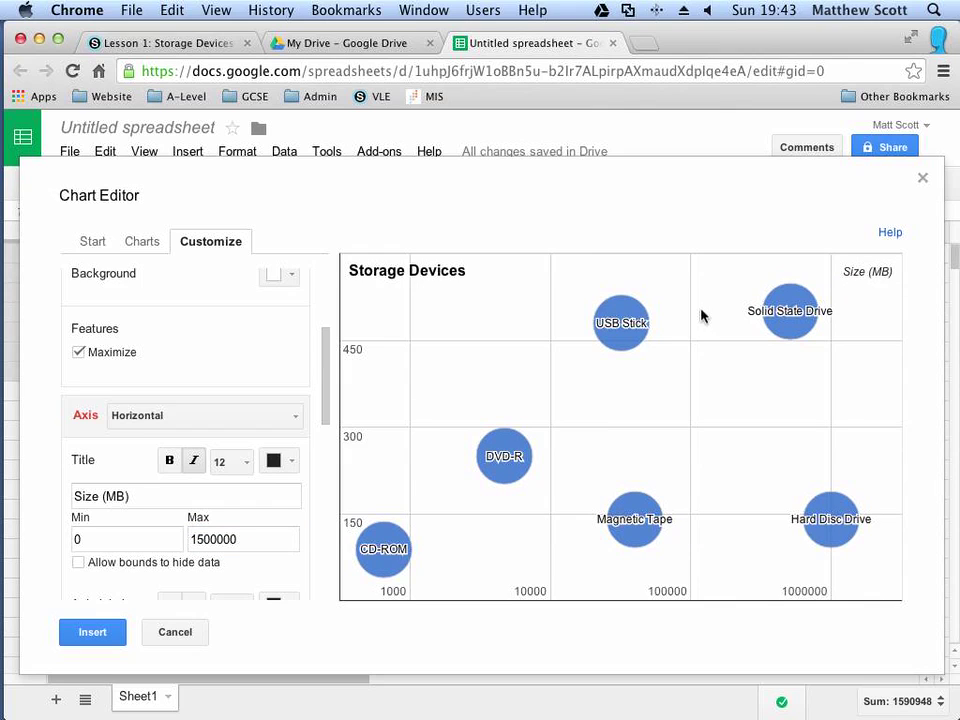
# Give the left vertical axis the title 'Speed (MB/s)'
pyautogui.click(326, 395)
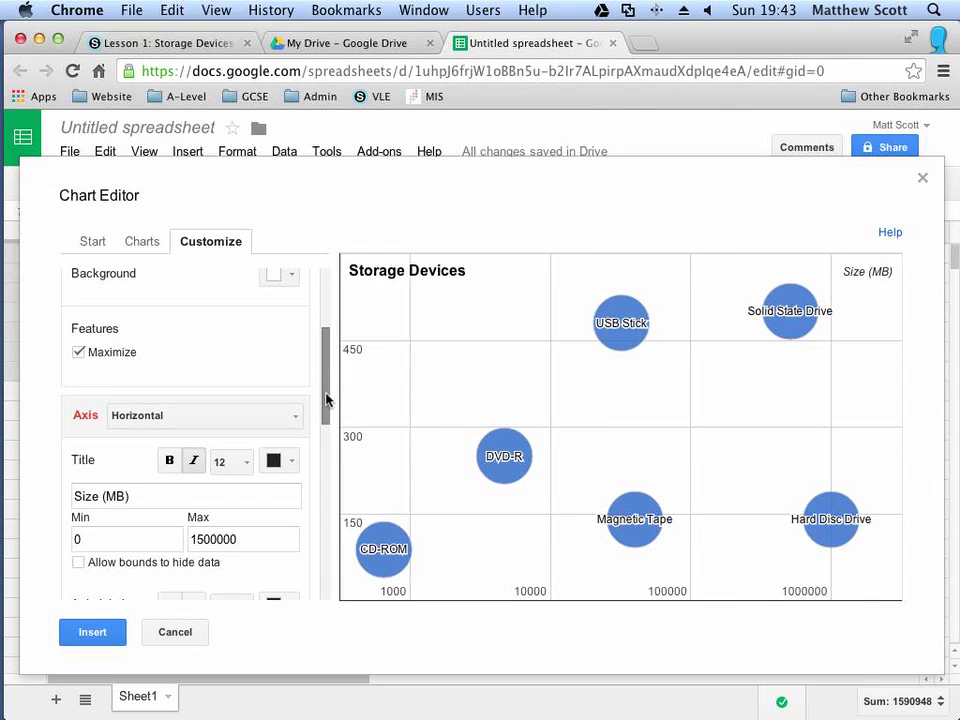
pyautogui.moveTo(326, 395)
pyautogui.mouseDown()
pyautogui.moveTo(339, 471)
pyautogui.moveTo(335, 405)
pyautogui.mouseUp()
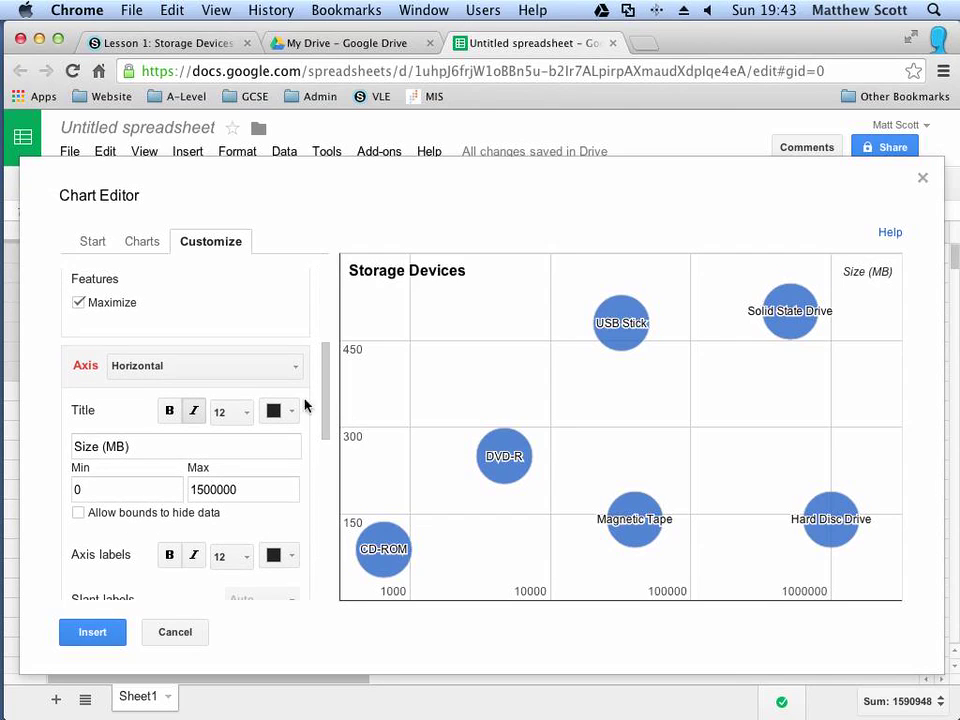
pyautogui.click(287, 367)
pyautogui.click(183, 424)
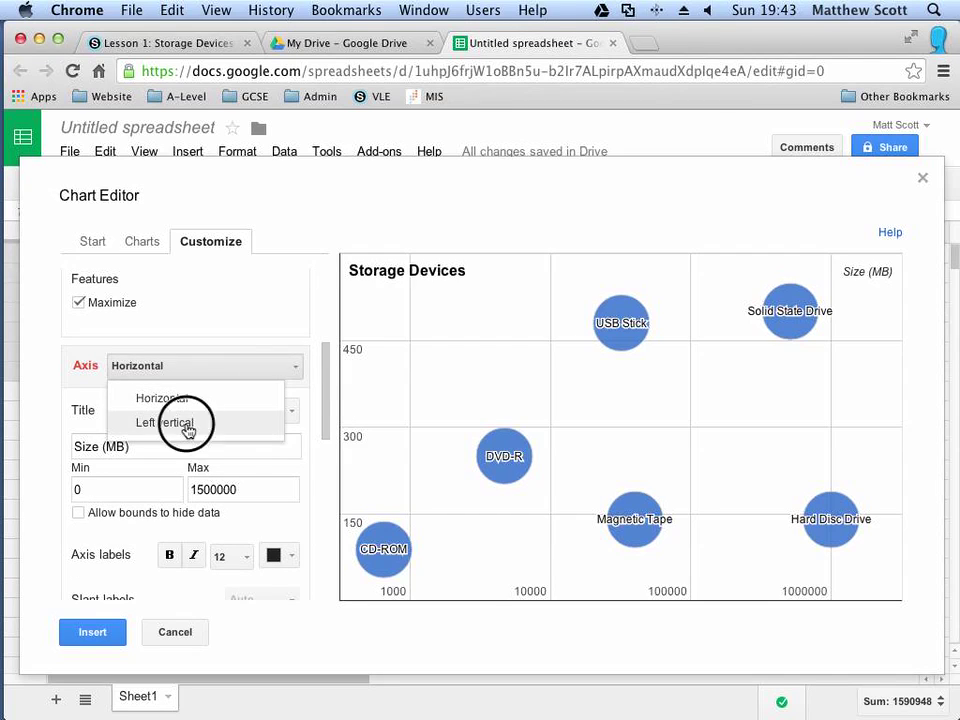
pyautogui.click(106, 448)
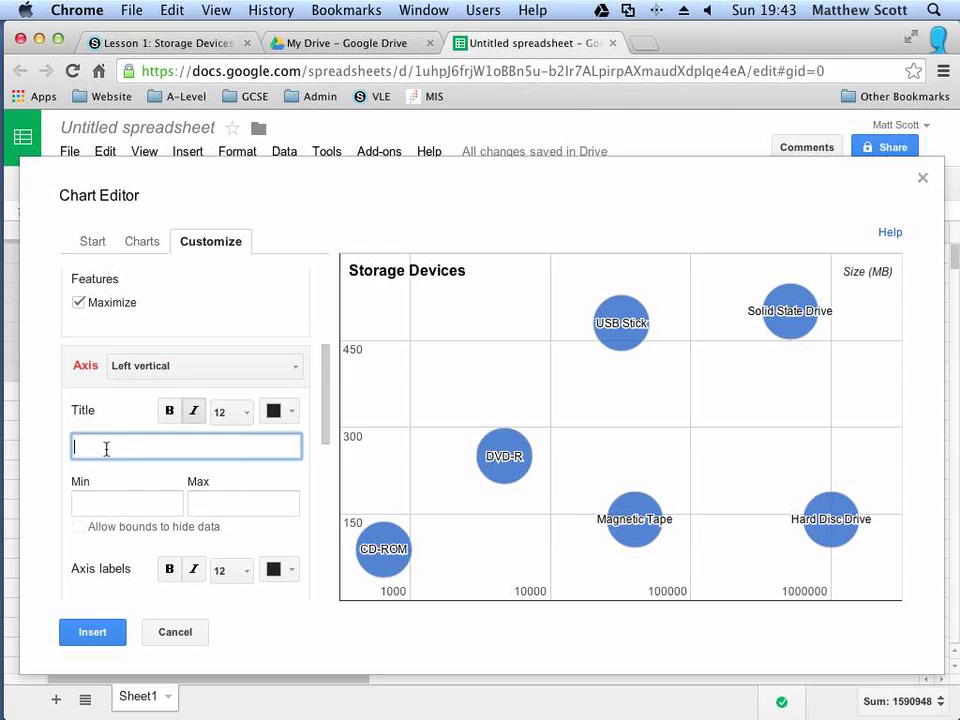
pyautogui.write('Speed (MB/s')
pyautogui.click(88, 507)
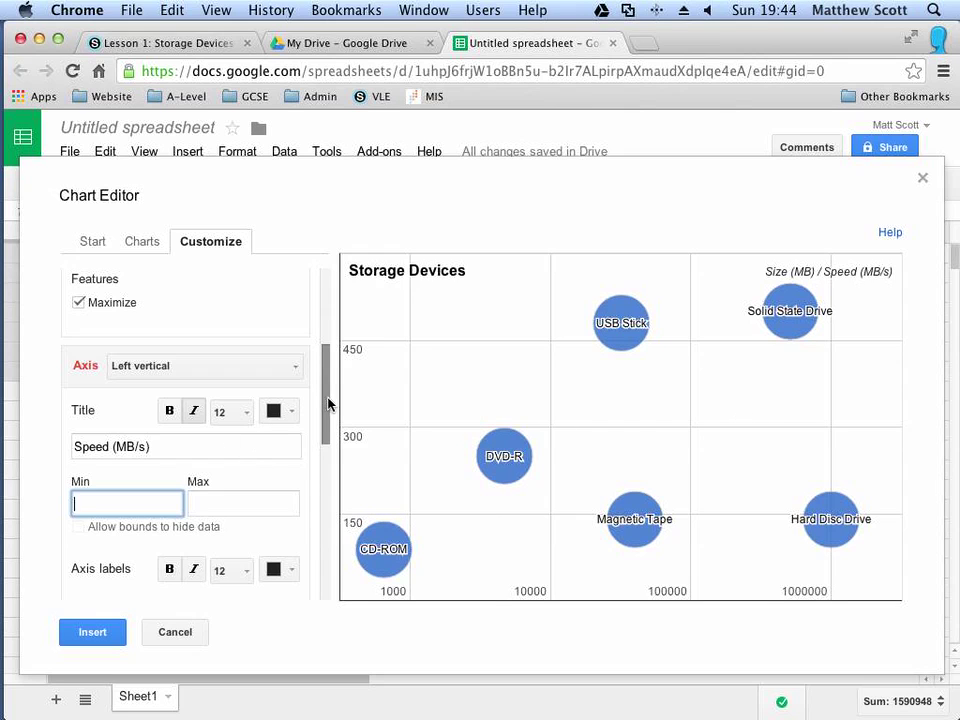
pyautogui.moveTo(328, 404); pyautogui.dragTo(373, 587)
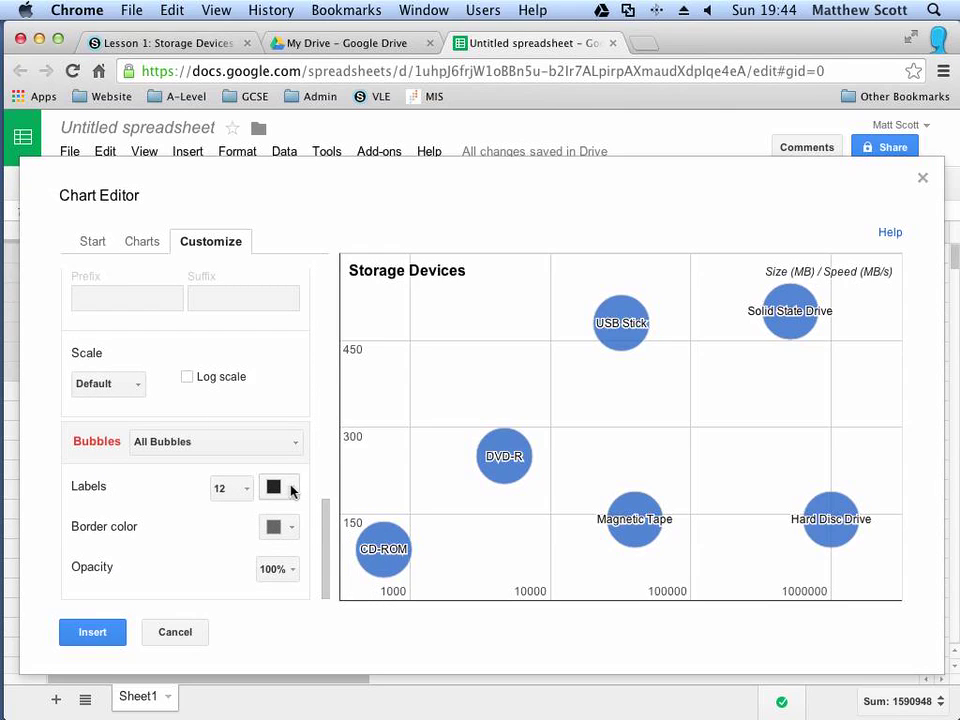
# Make the bubbles 20% opaque with white borders
pyautogui.click(269, 569)
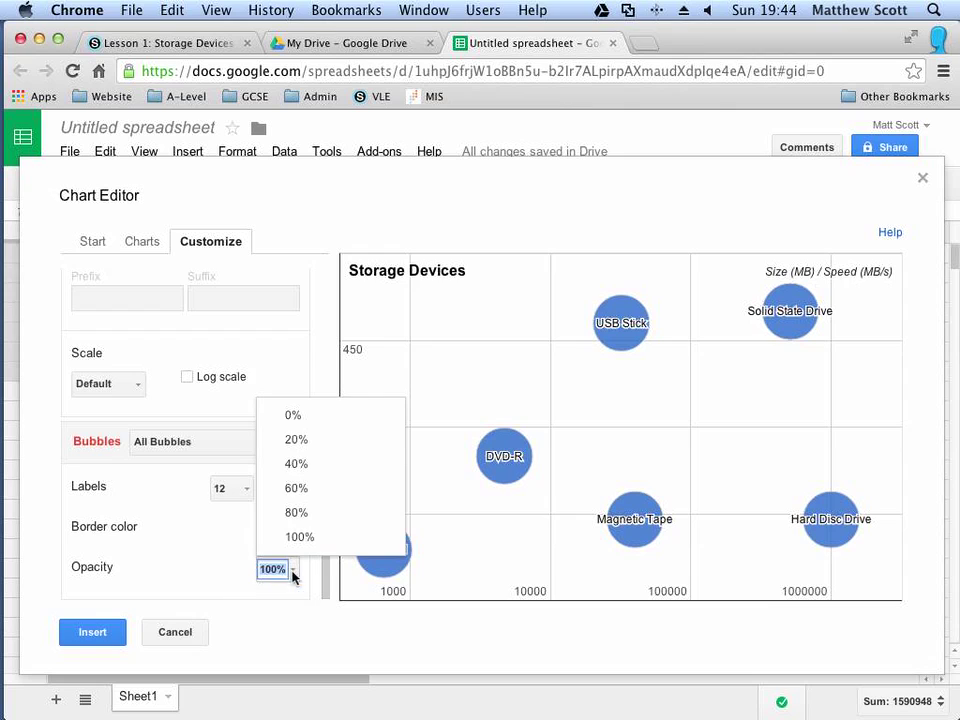
pyautogui.click(297, 442)
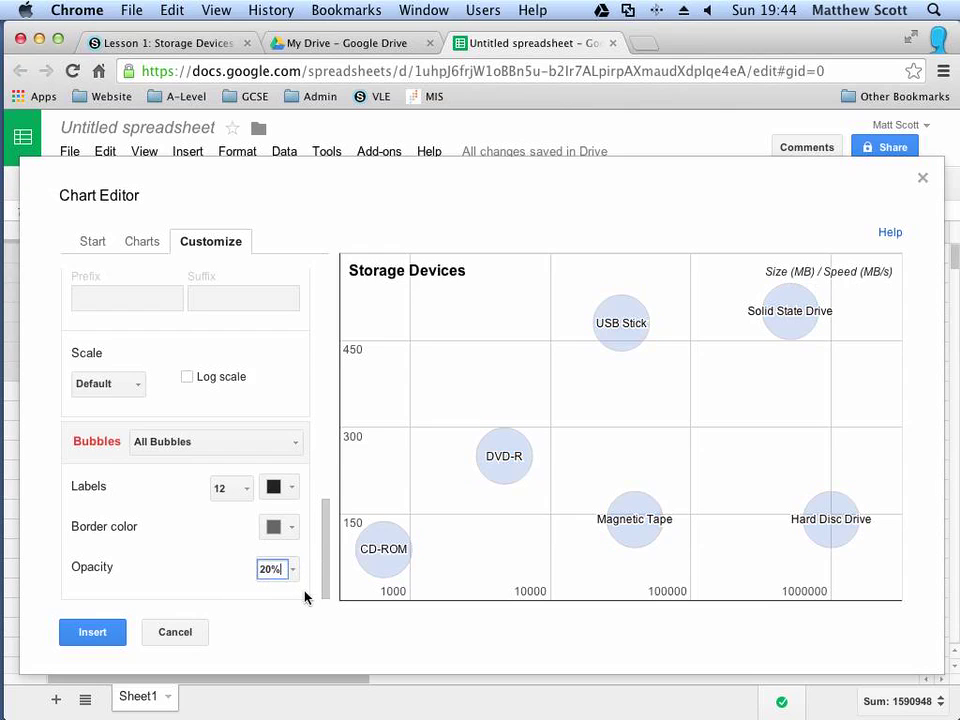
pyautogui.click(293, 527)
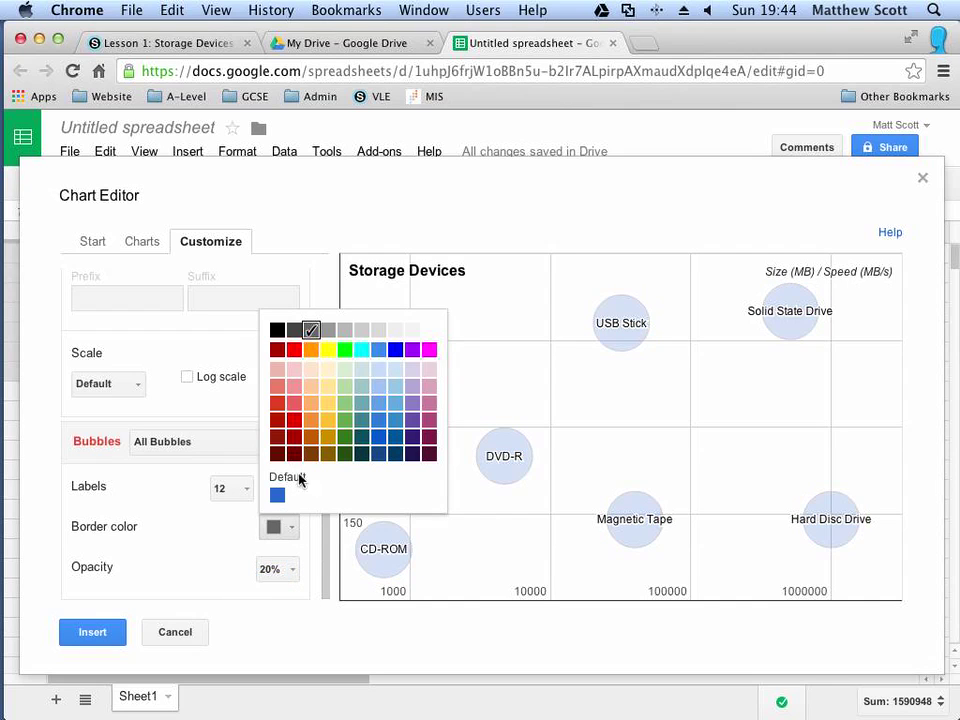
pyautogui.click(430, 332)
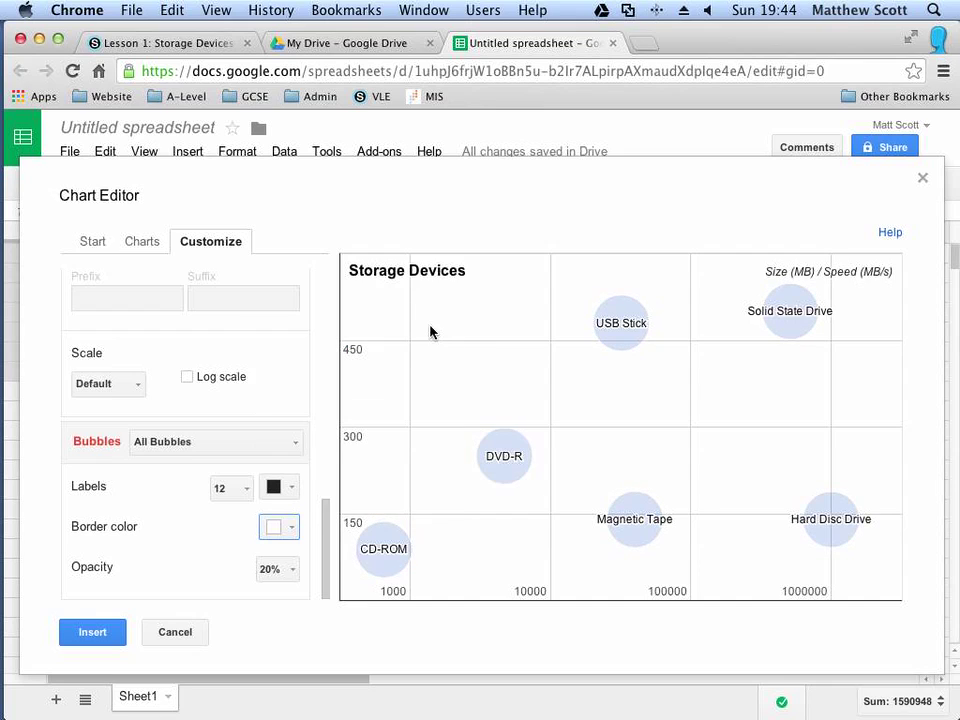
# Make the bubble labels black at font size 13
pyautogui.click(283, 487)
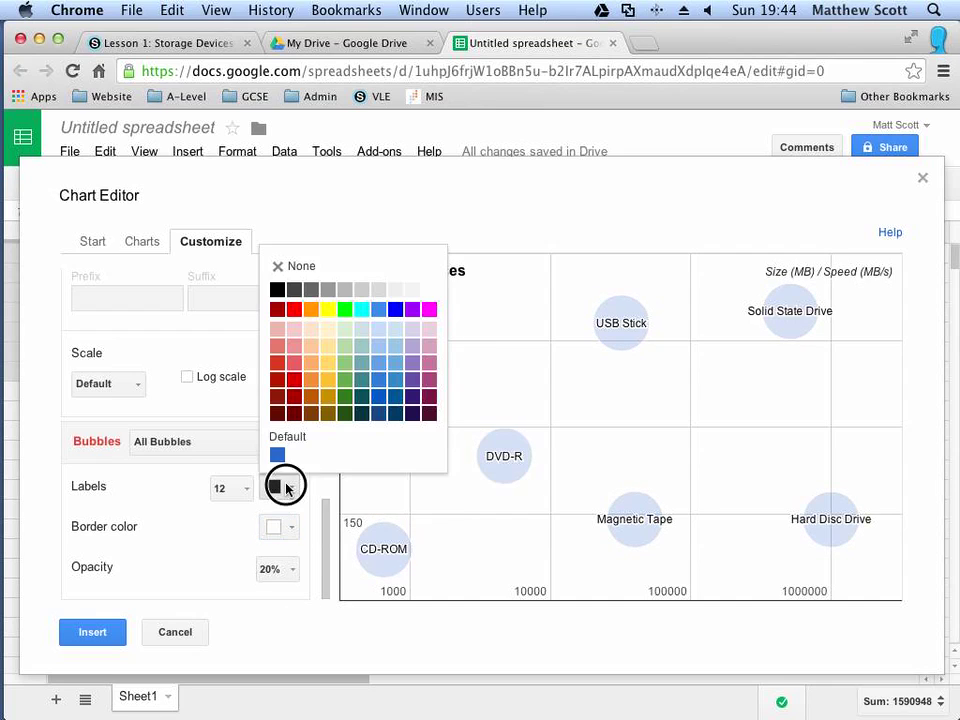
pyautogui.click(294, 290)
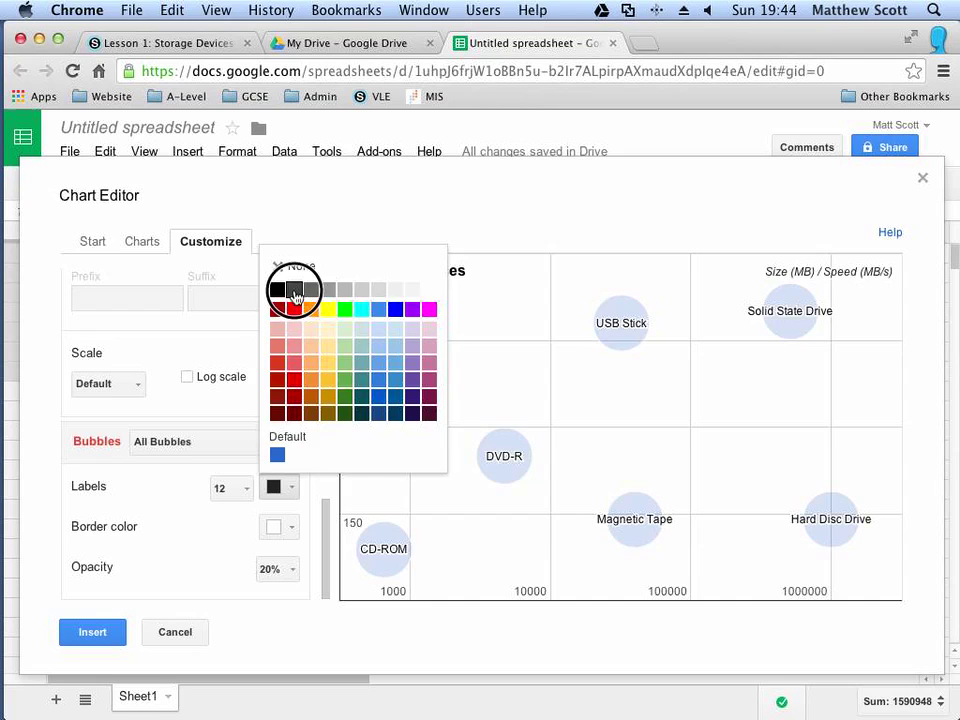
pyautogui.click(291, 489)
pyautogui.click(278, 290)
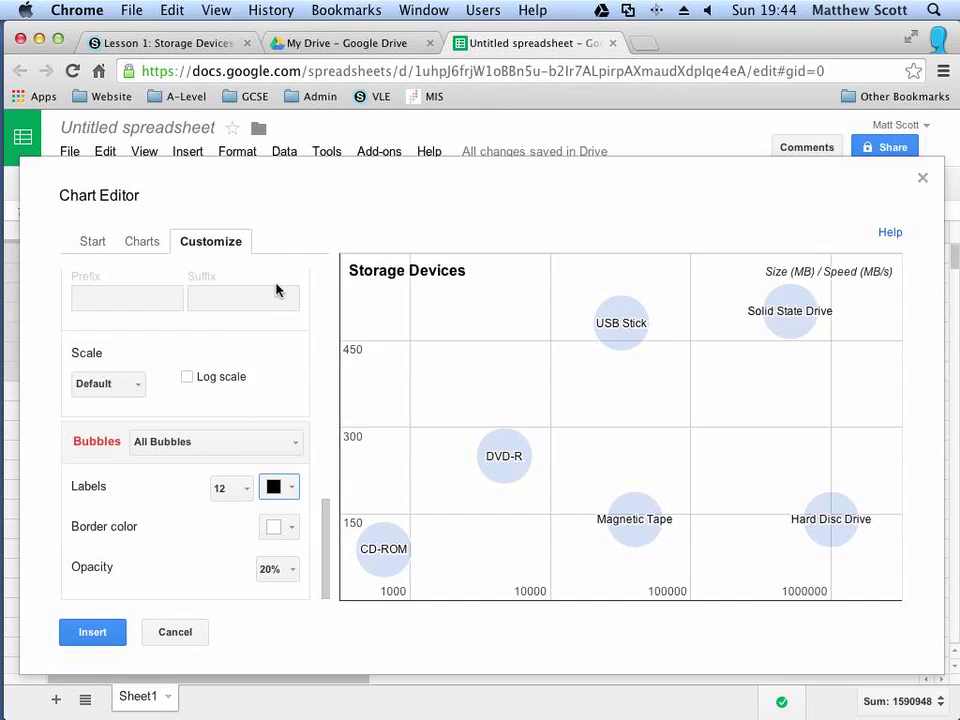
pyautogui.click(246, 488)
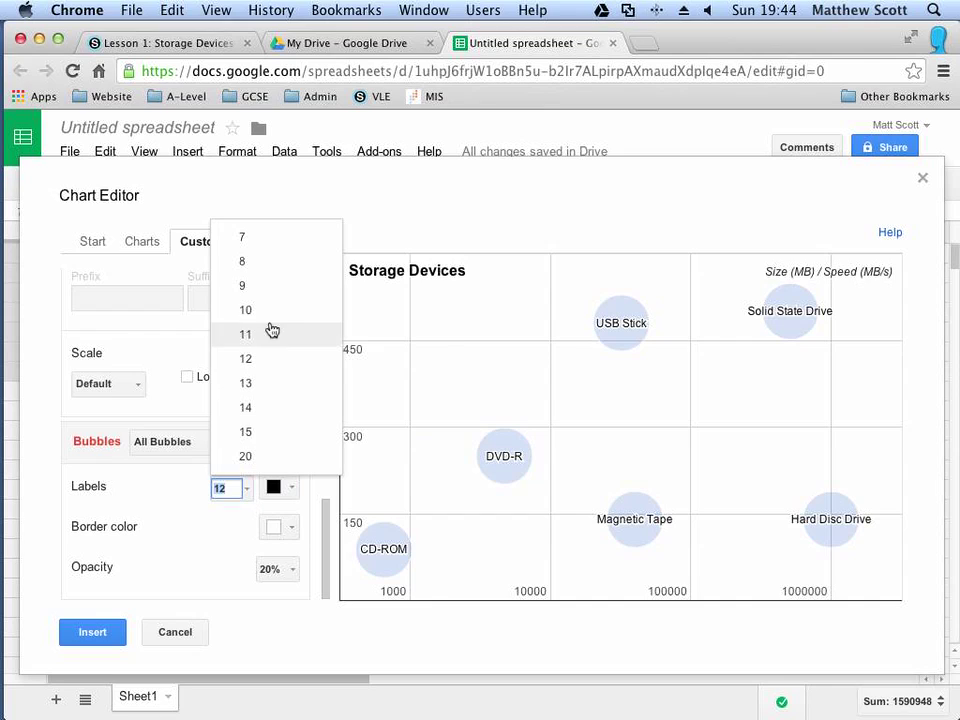
pyautogui.click(264, 390)
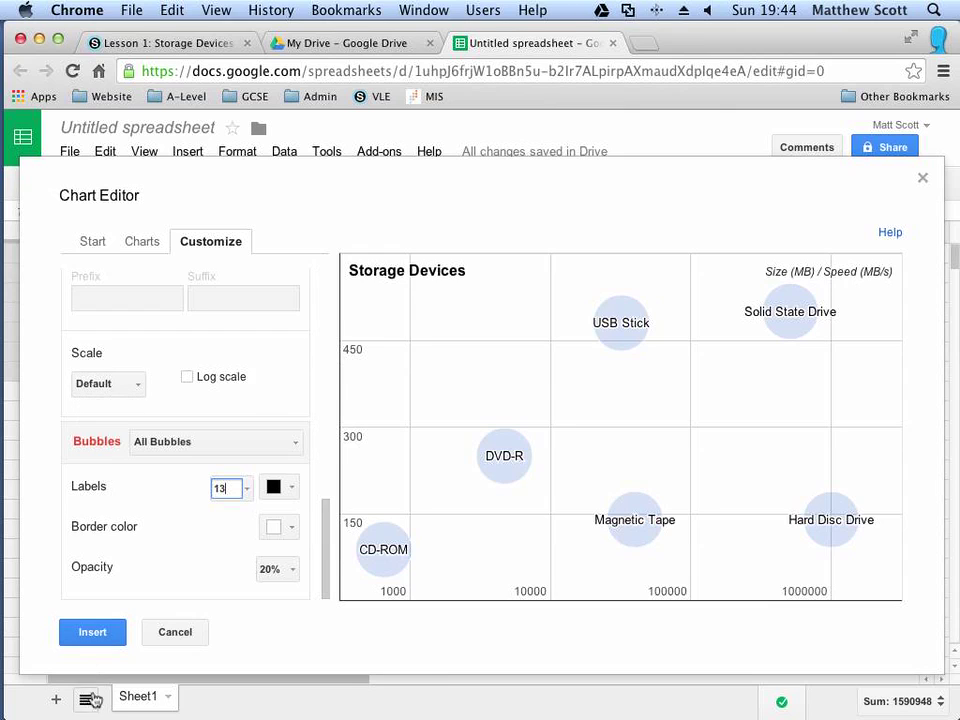
# Insert the finished chart and move it onto its own Chart1 sheet
pyautogui.click(92, 632)
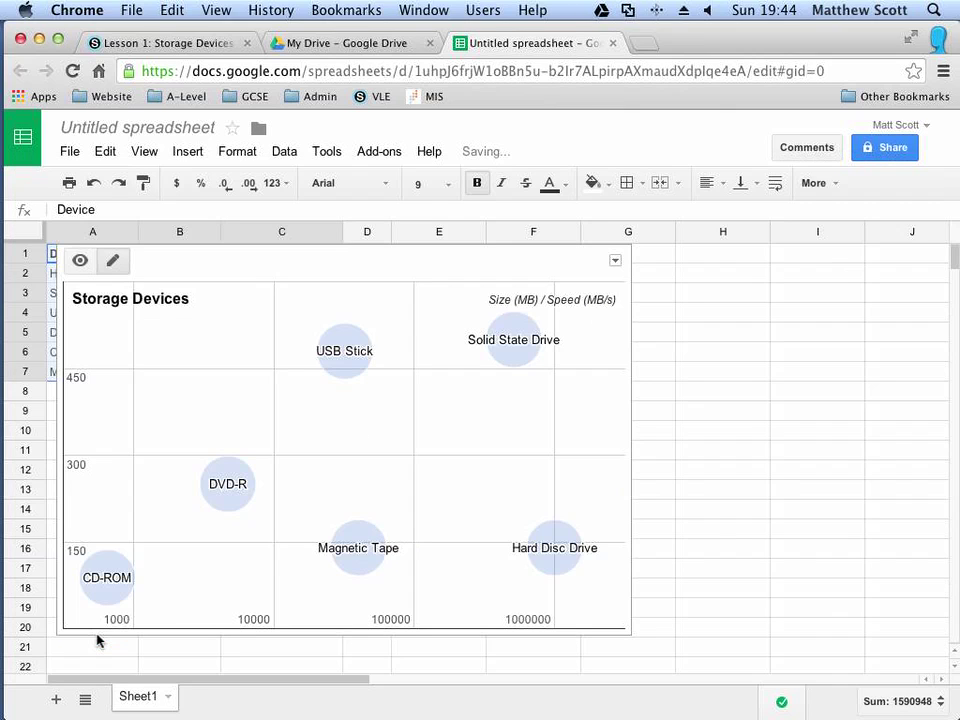
pyautogui.click(82, 261)
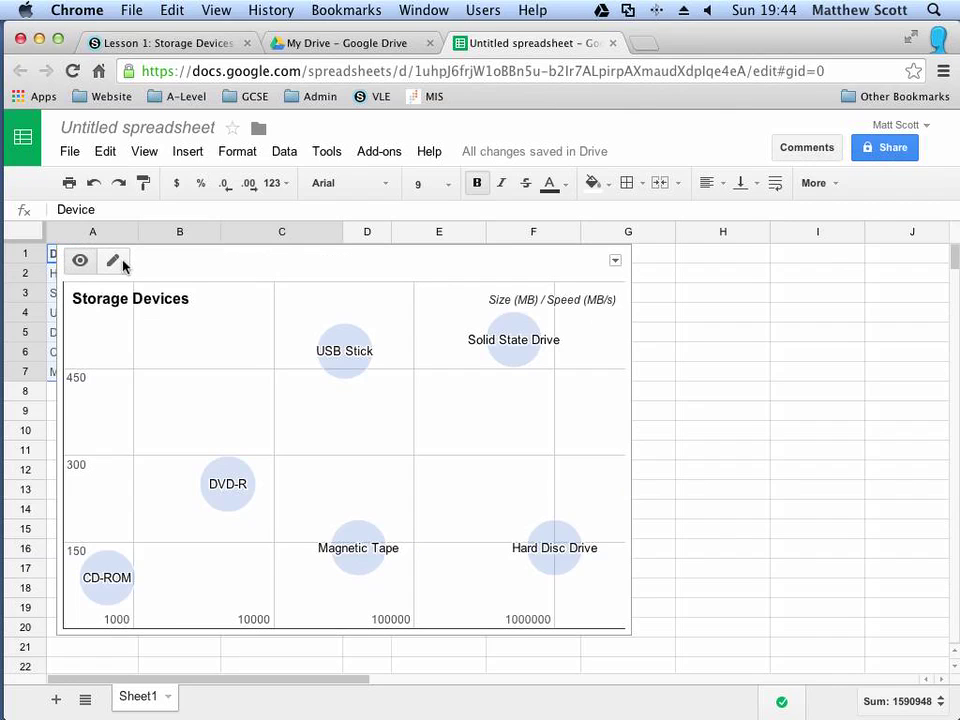
pyautogui.click(615, 261)
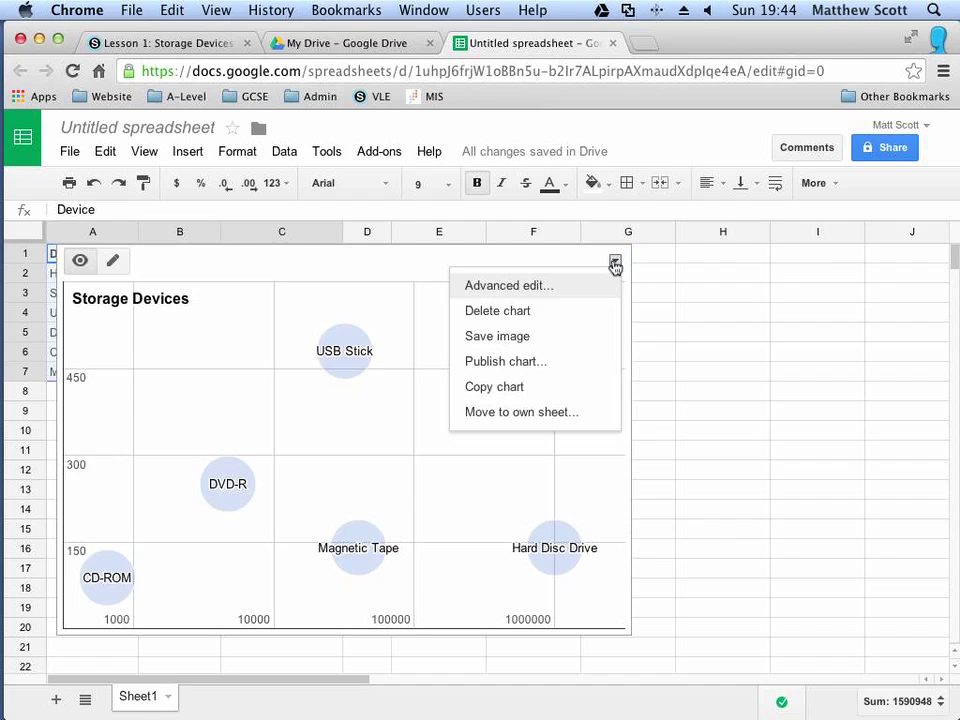
pyautogui.click(505, 419)
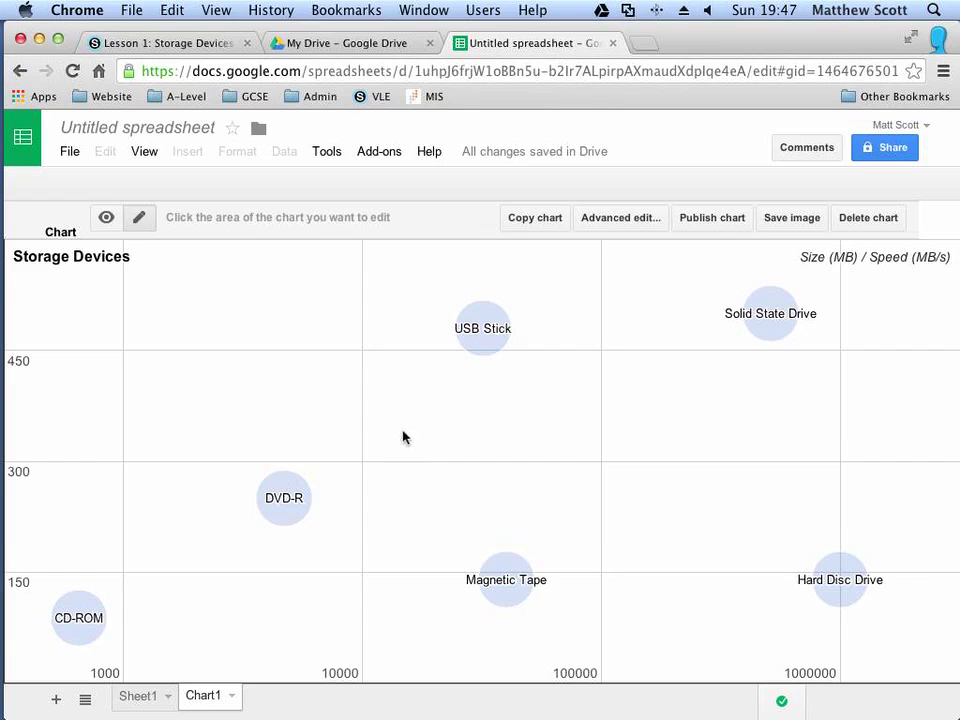
# Rename the spreadsheet from 'Untitled spreadsheet' to 'Storage Devices'
pyautogui.click(178, 130)
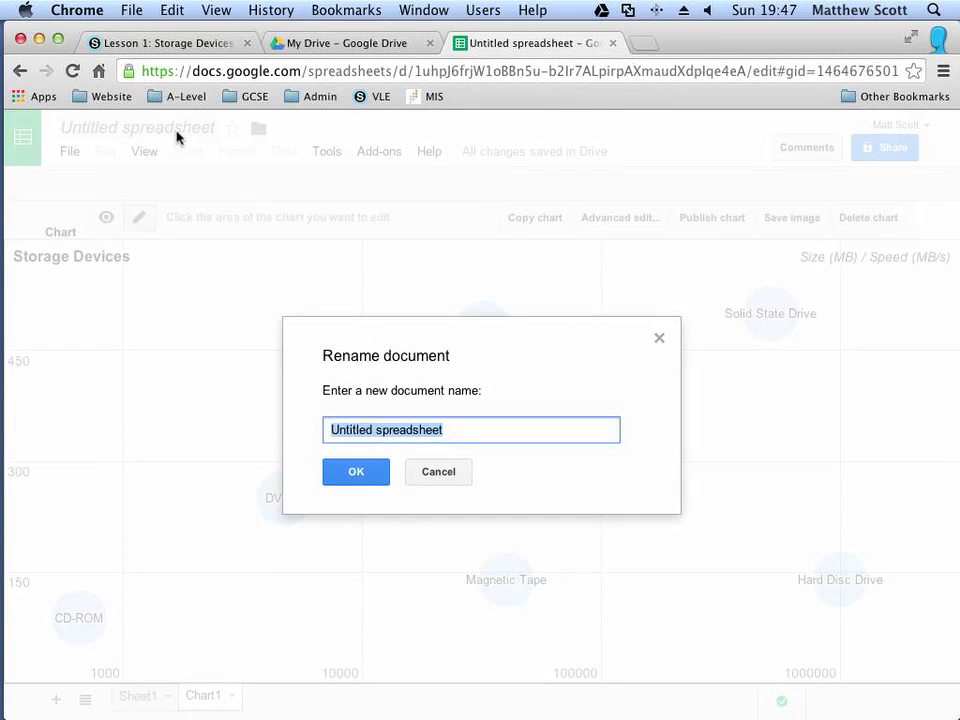
pyautogui.write('Stor')
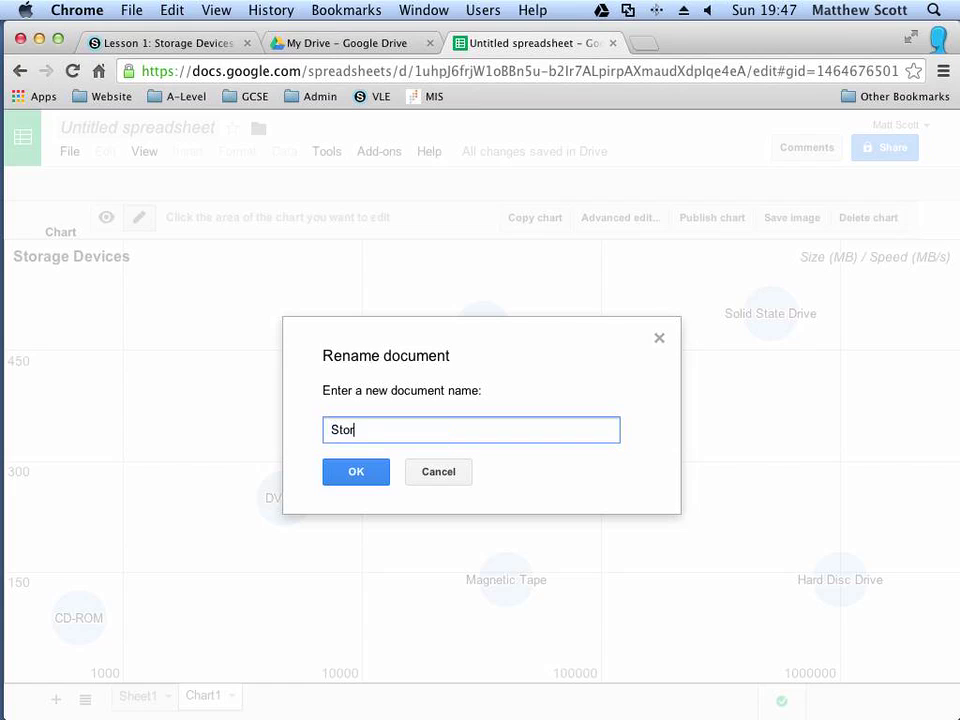
pyautogui.write('age Devices')
pyautogui.click(351, 475)
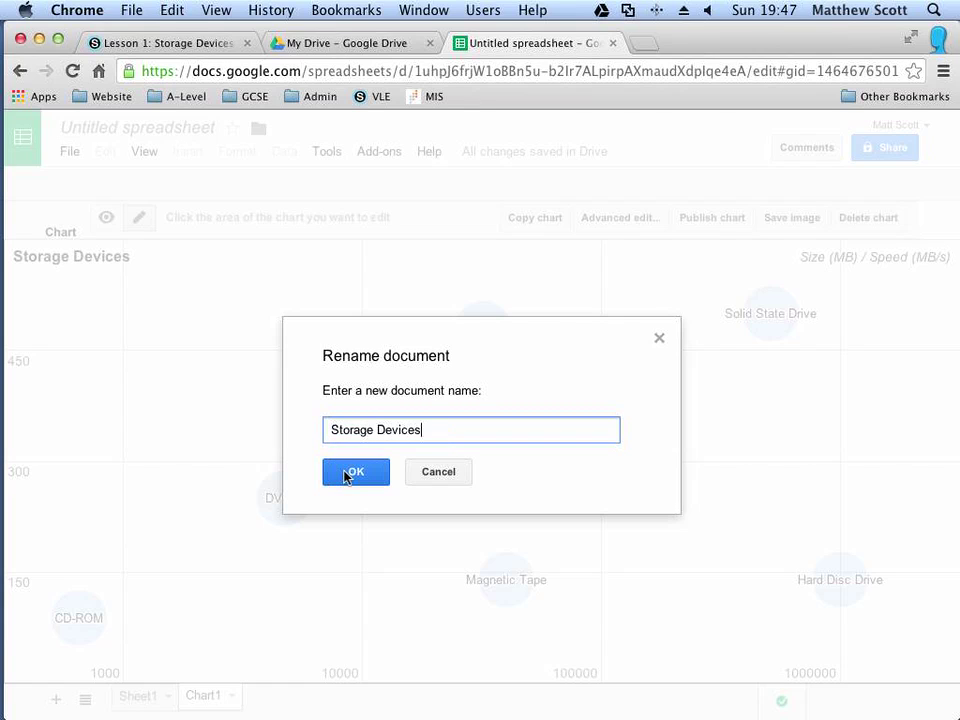
pyautogui.click(188, 38)
pyautogui.scroll(-4, 396, 530)
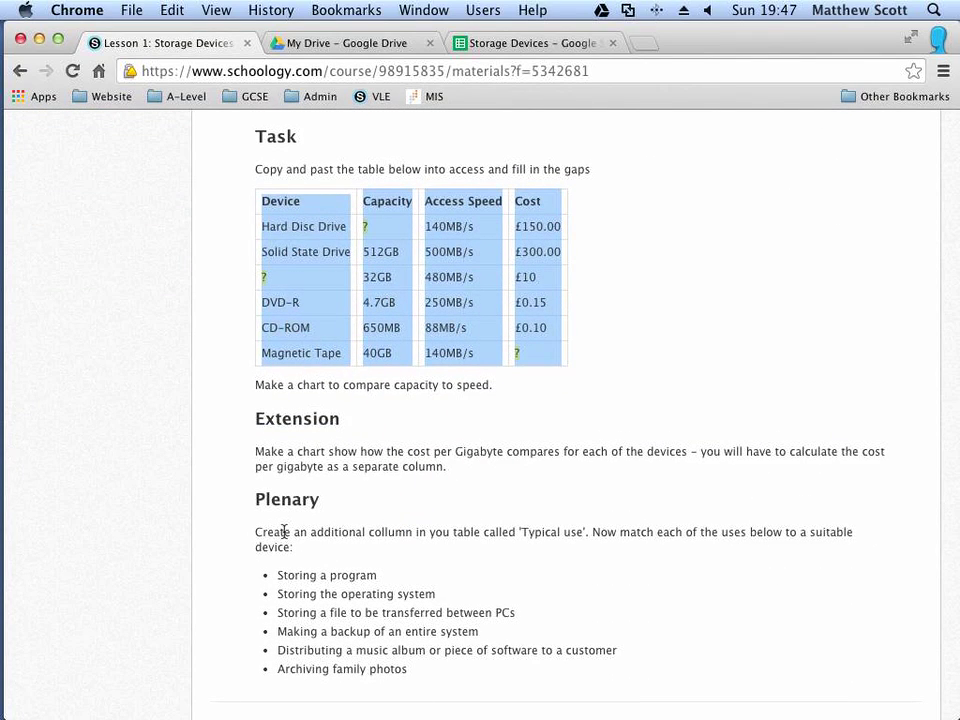
pyautogui.scroll(-1, 285, 531)
pyautogui.scroll(1, 279, 525)
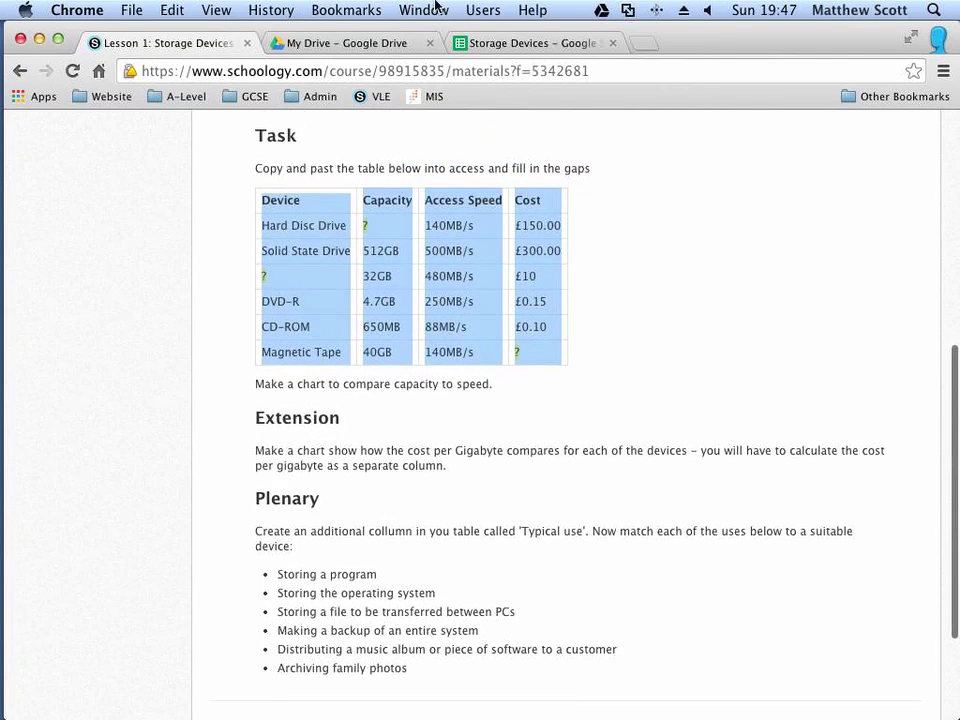
pyautogui.click(513, 47)
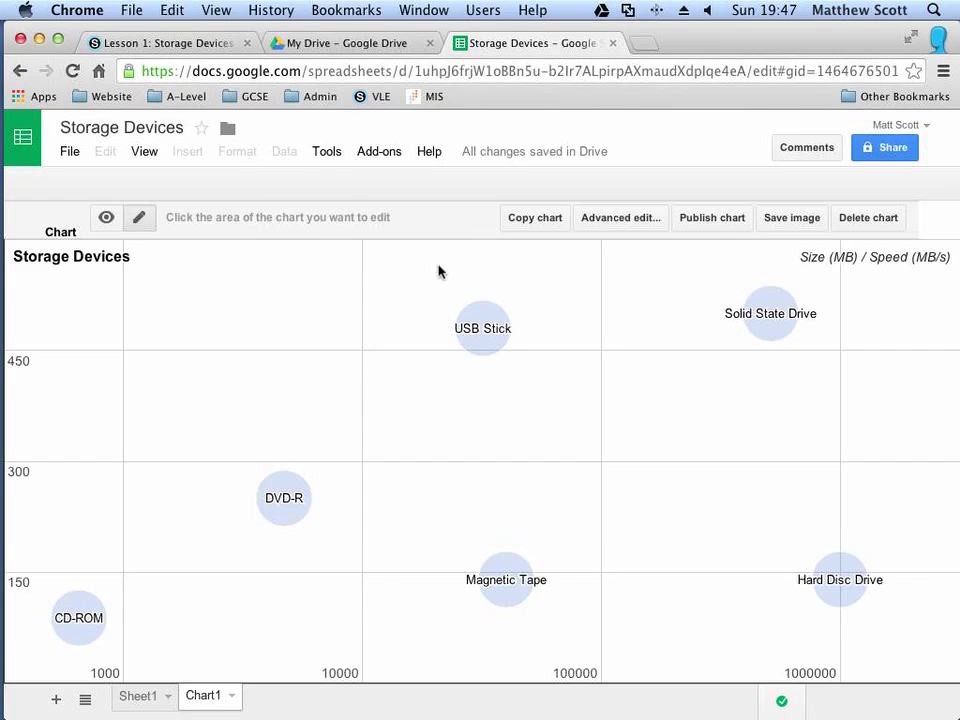
# Publish the bubble chart to the web in Interactive chart format, accepting the all-sheets warning
pyautogui.click(724, 220)
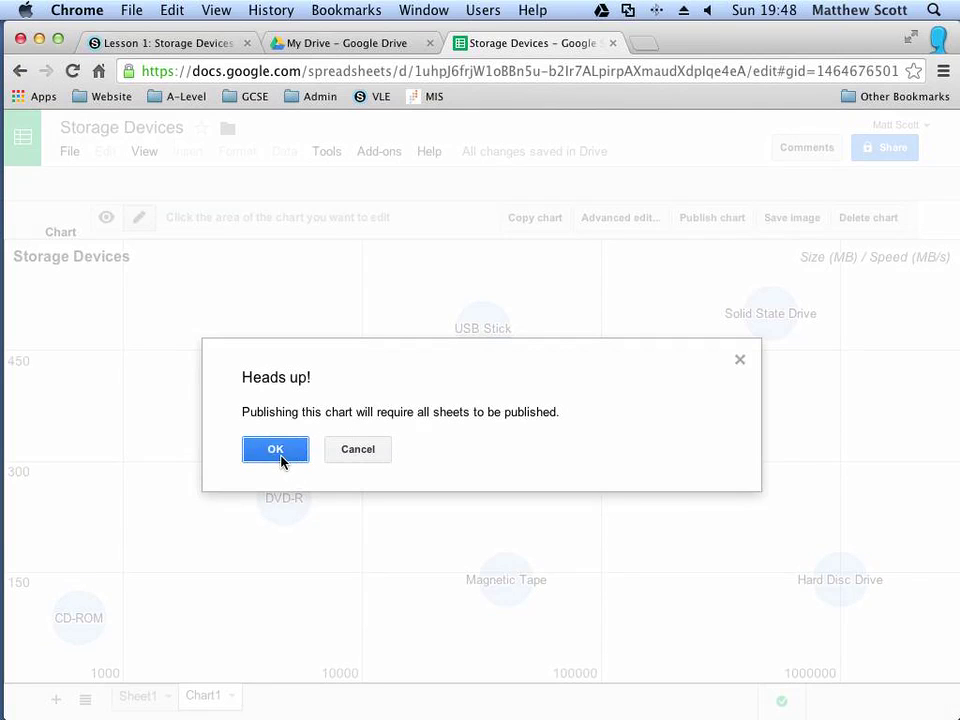
pyautogui.click(279, 455)
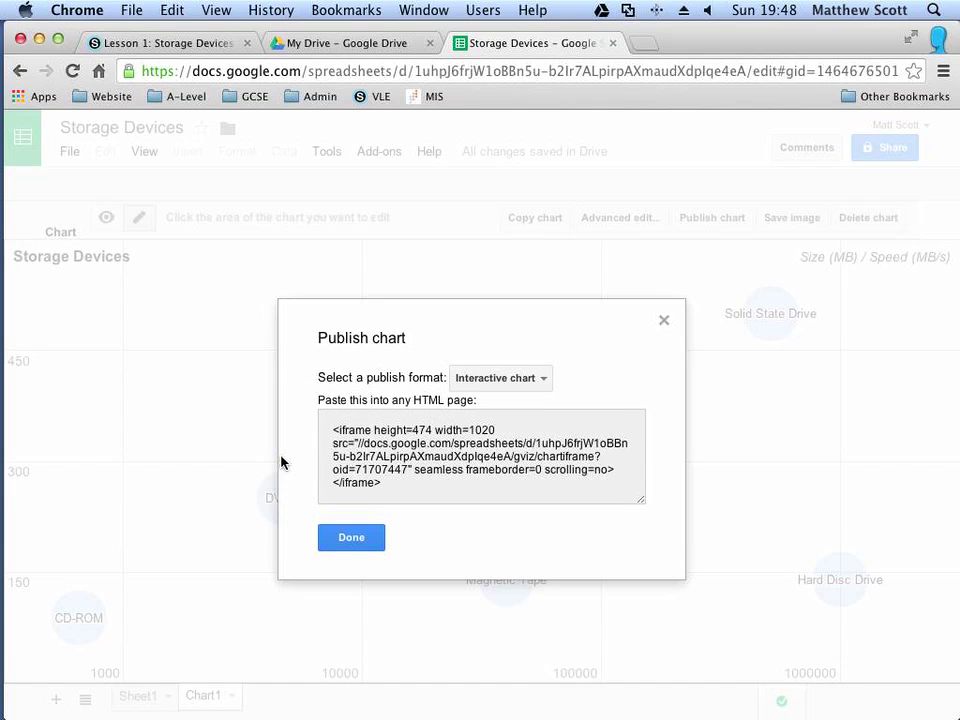
pyautogui.click(522, 378)
pyautogui.click(516, 381)
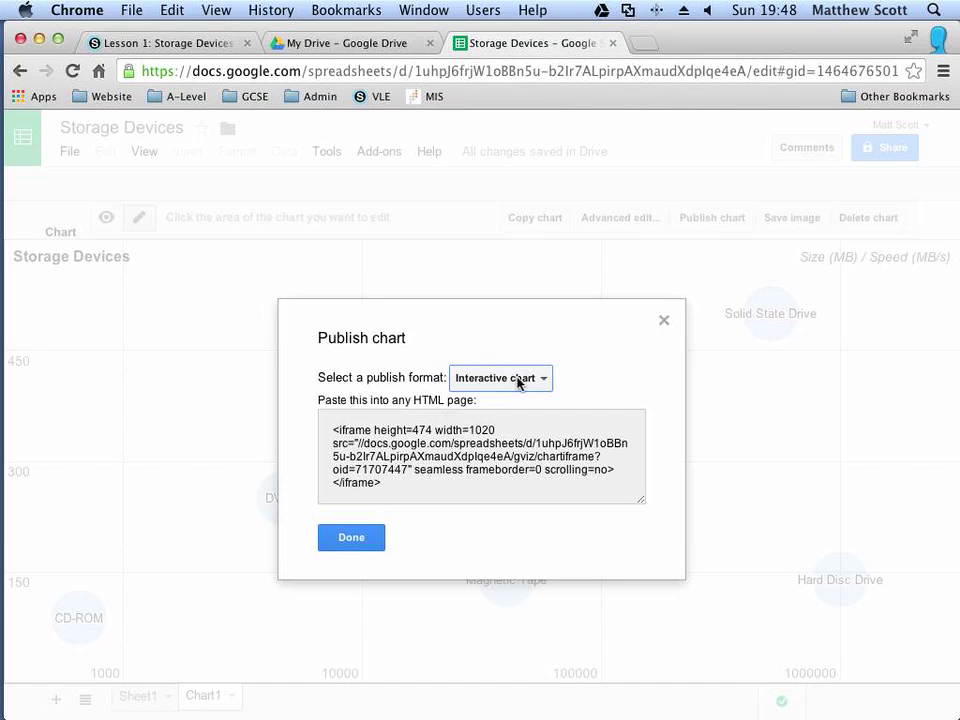
pyautogui.click(369, 542)
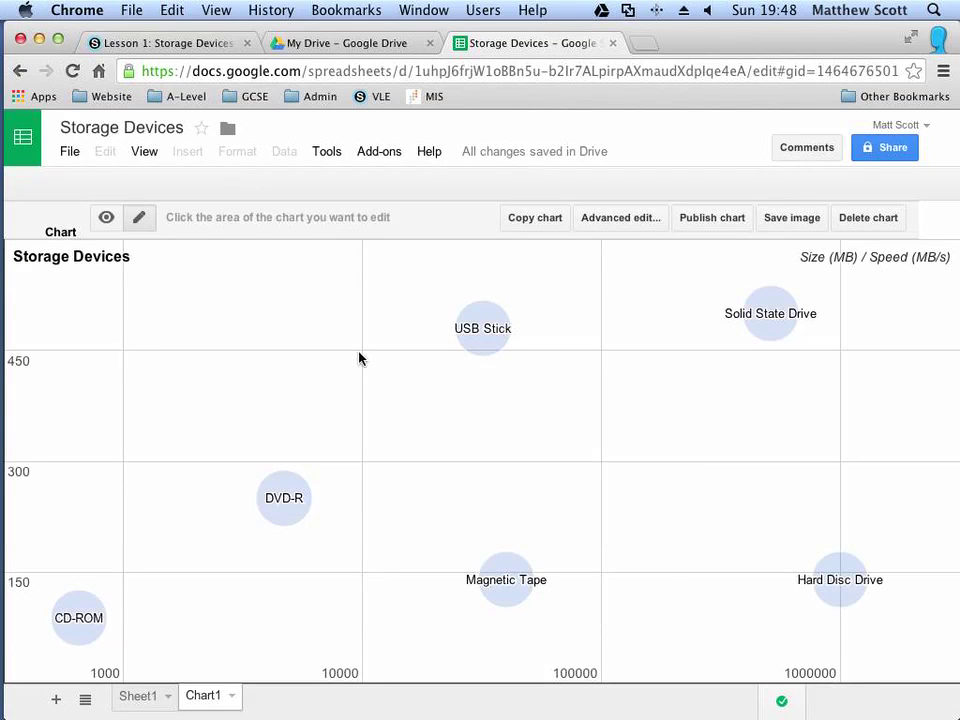
# Set the Storage Devices file's sharing to Public on the web, viewable by anyone
pyautogui.click(880, 156)
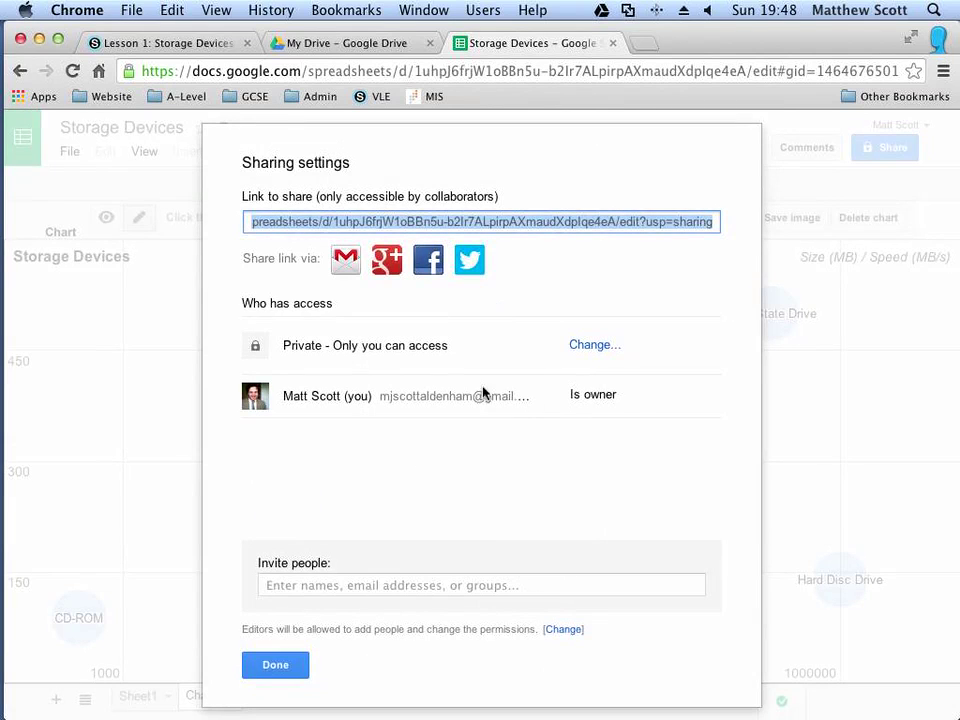
pyautogui.click(590, 350)
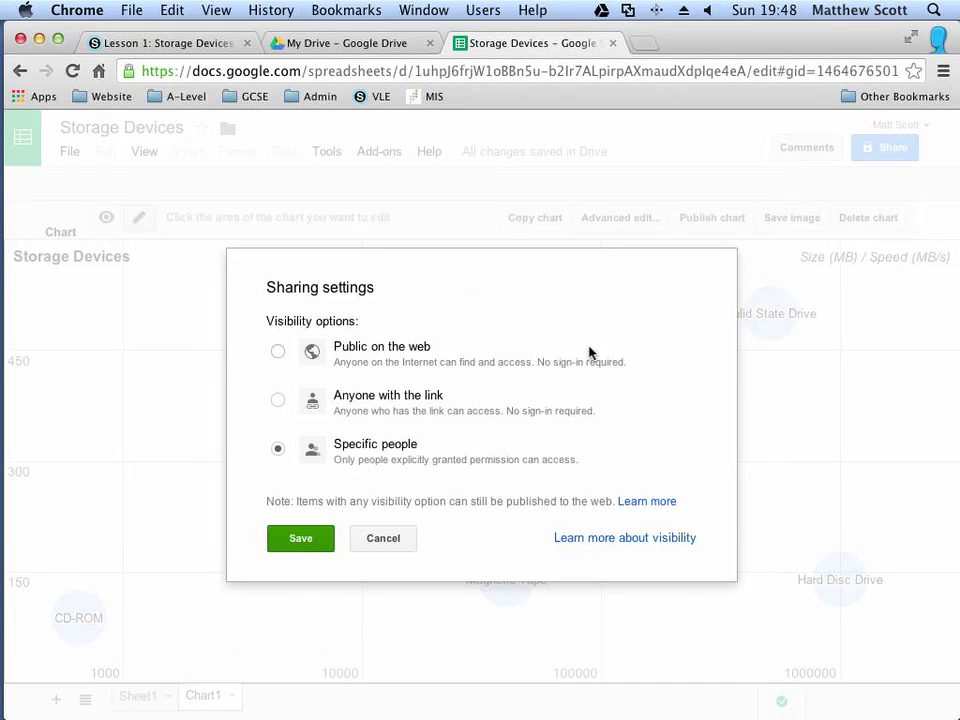
pyautogui.click(278, 352)
pyautogui.click(309, 571)
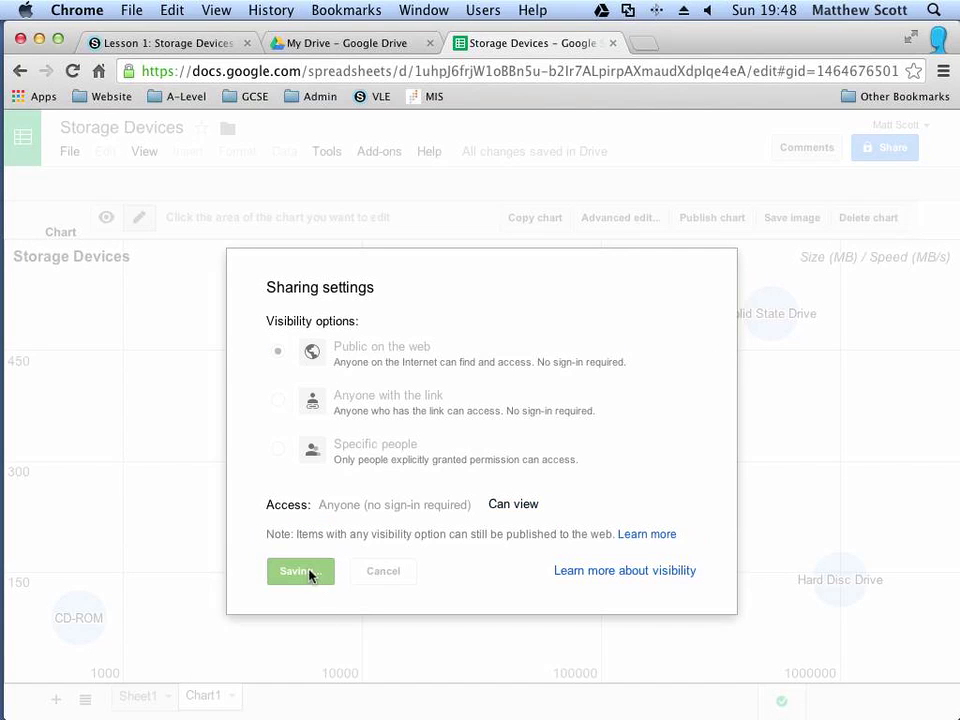